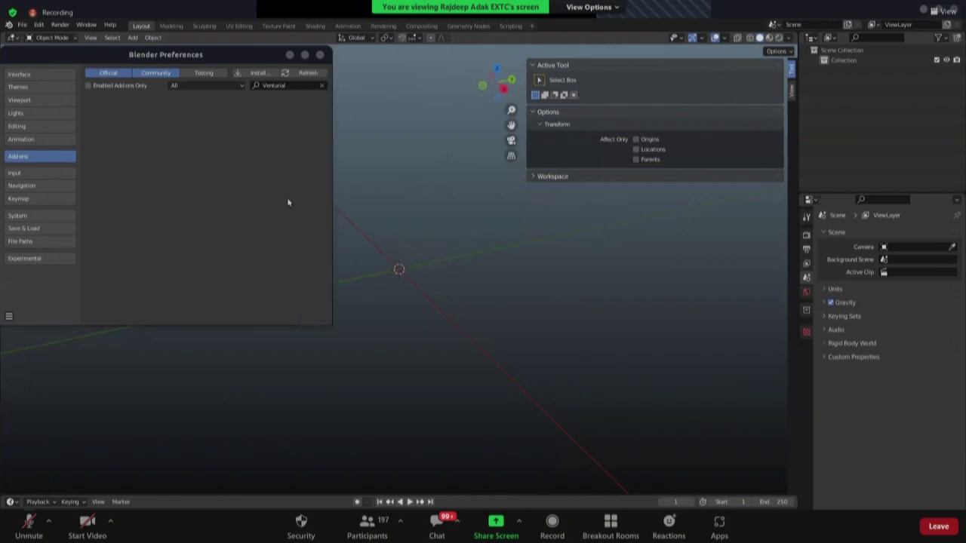
- Clear the Venturial search filter from the add-ons list in the Preferences and close the Preferences window
click(320, 54)
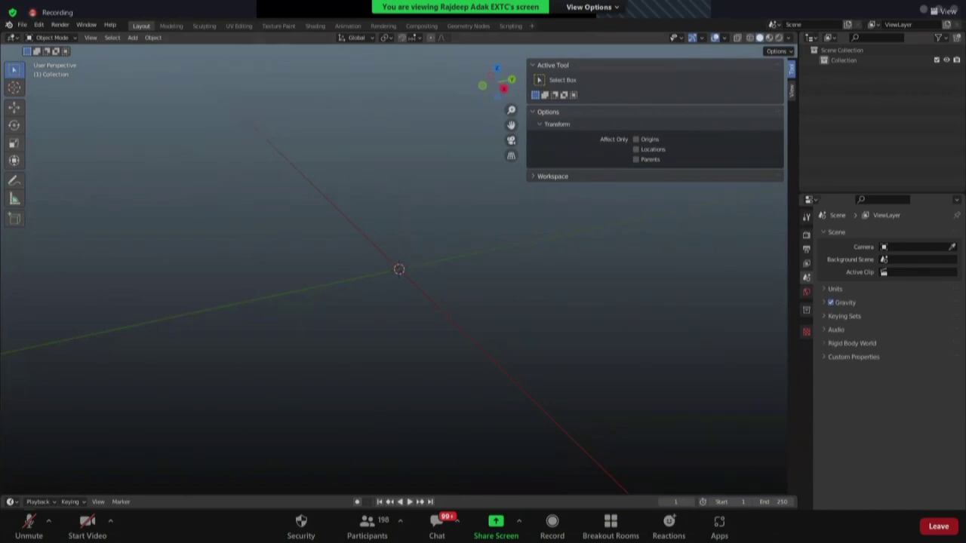
drag(496, 83, 500, 84)
click(41, 25)
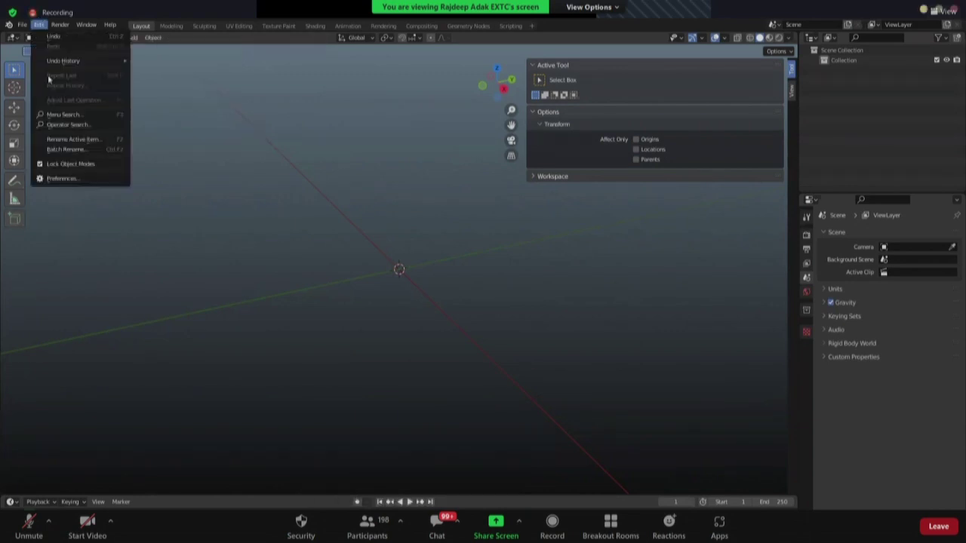
click(55, 181)
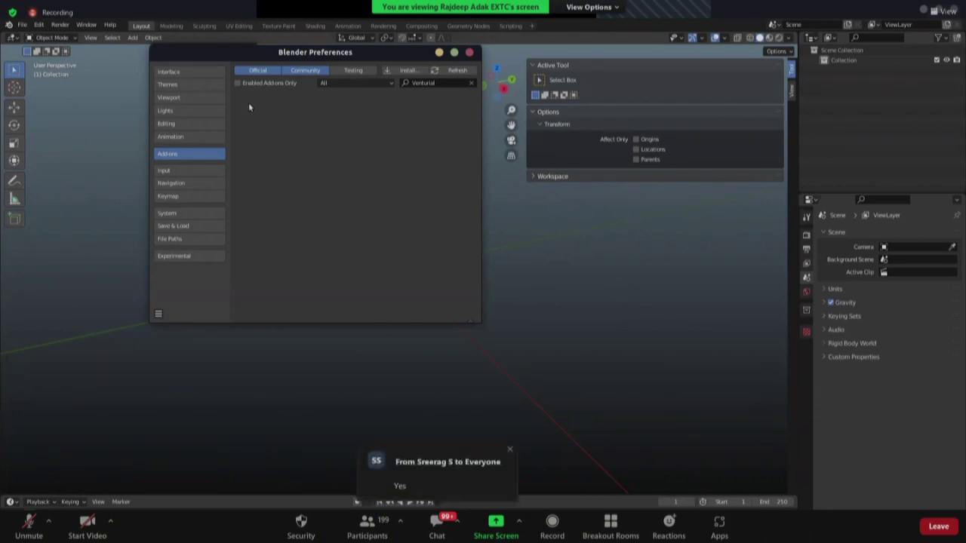
click(471, 83)
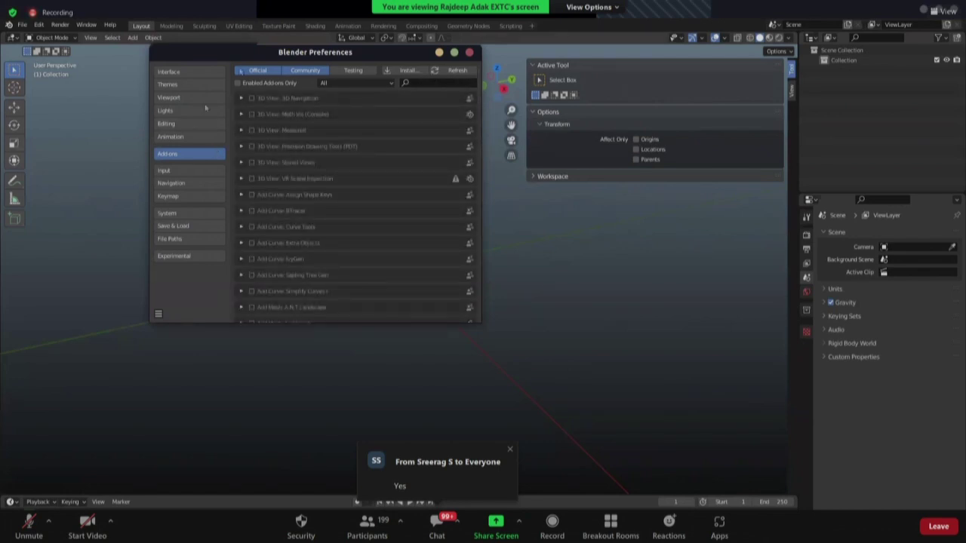
drag(255, 51, 277, 73)
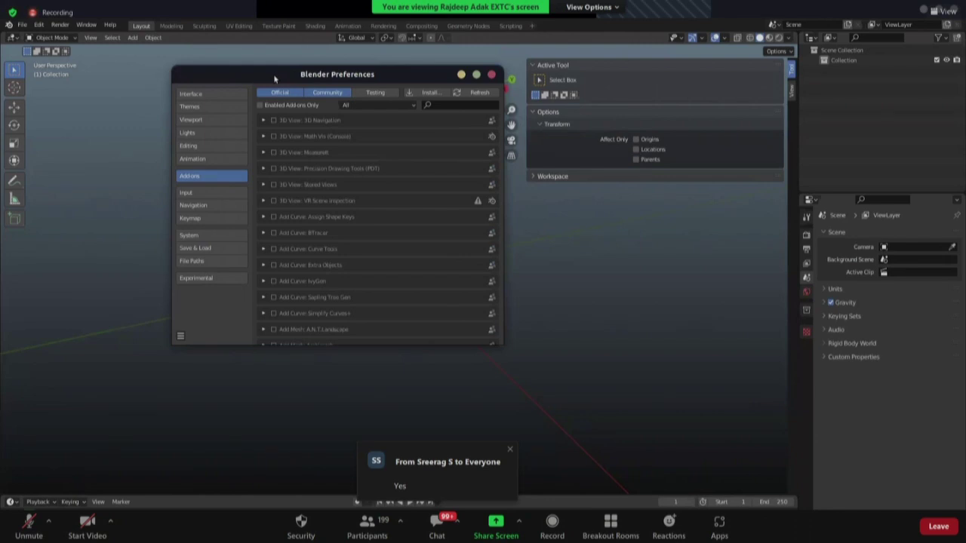
drag(273, 74, 285, 105)
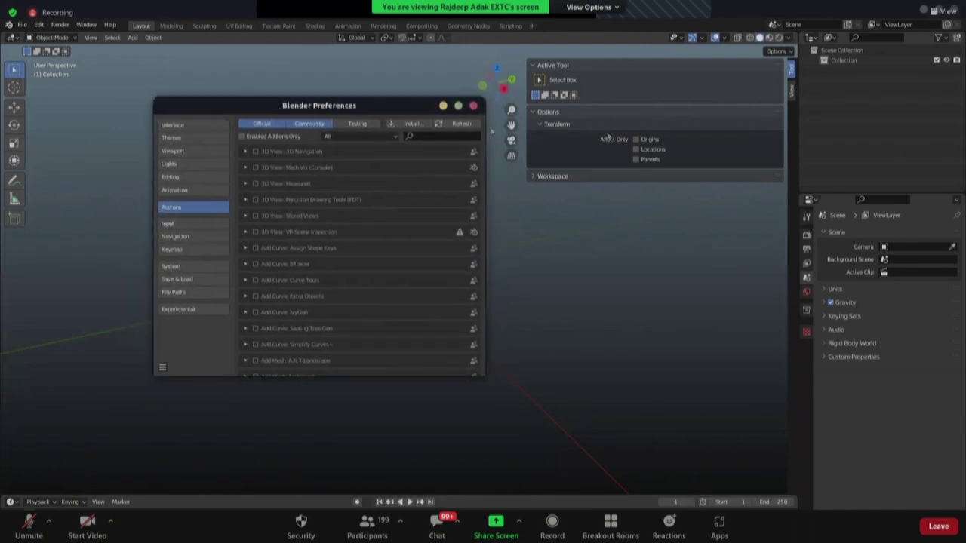
click(474, 106)
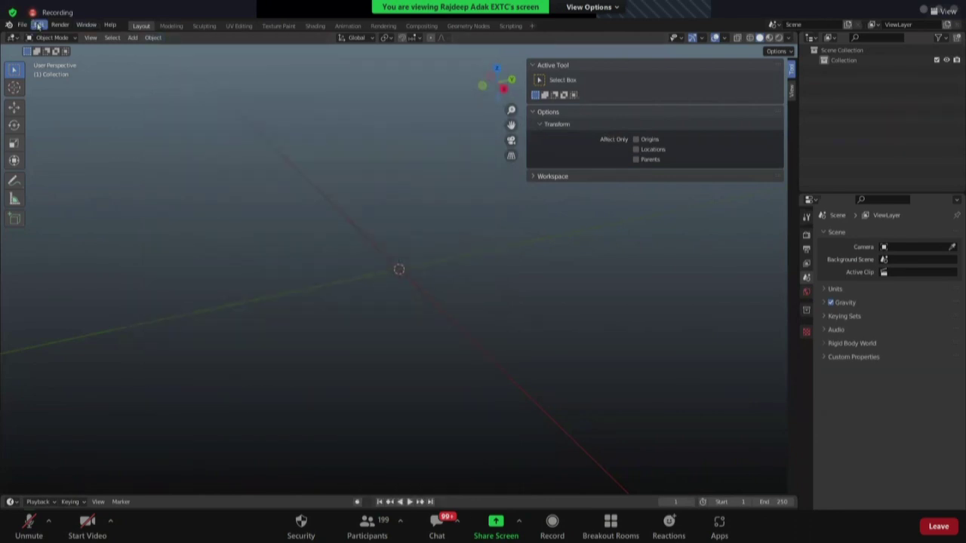
- Install the add-on from venturial.zip in the Downloads folder through the Preferences
click(39, 25)
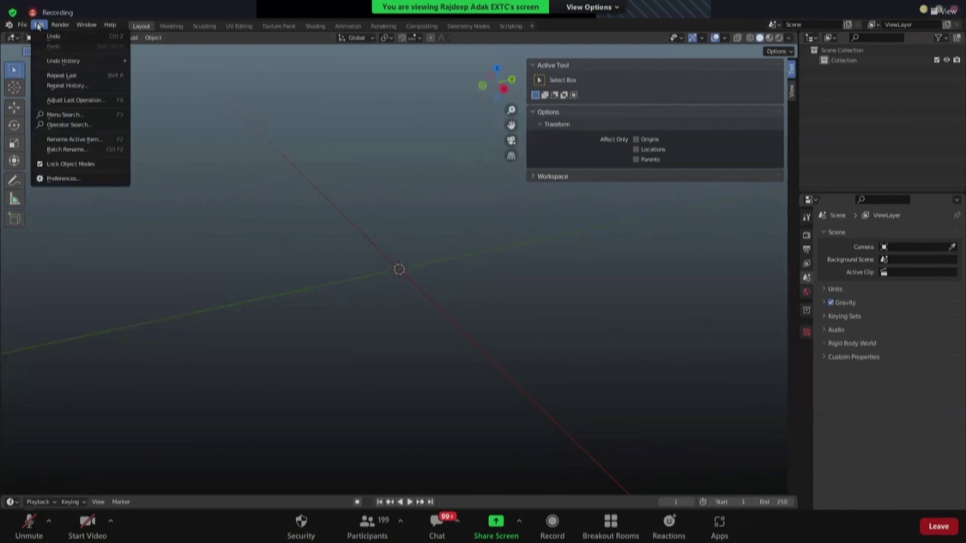
click(54, 179)
drag(141, 54, 232, 106)
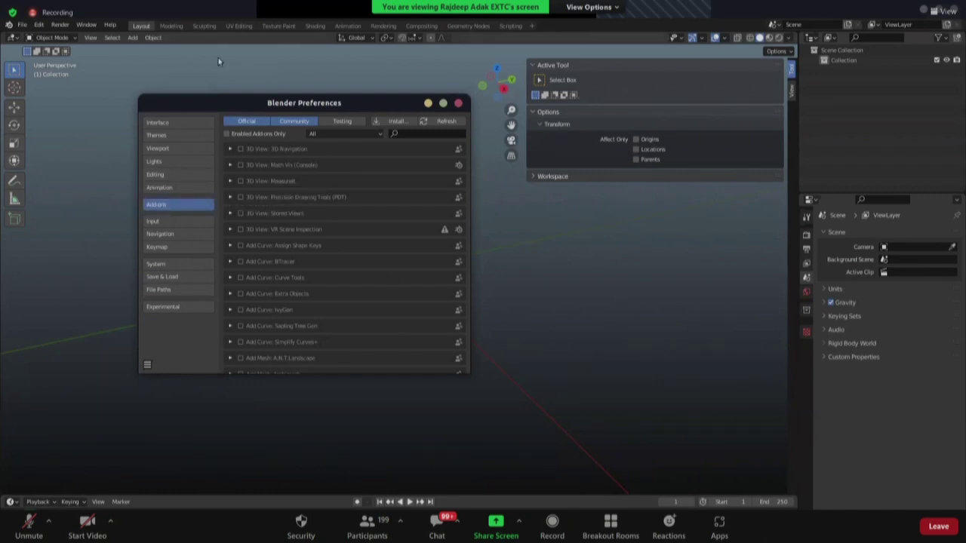
mouse_move(208, 102)
mouse_down()
mouse_move(224, 91)
mouse_move(226, 99)
mouse_up()
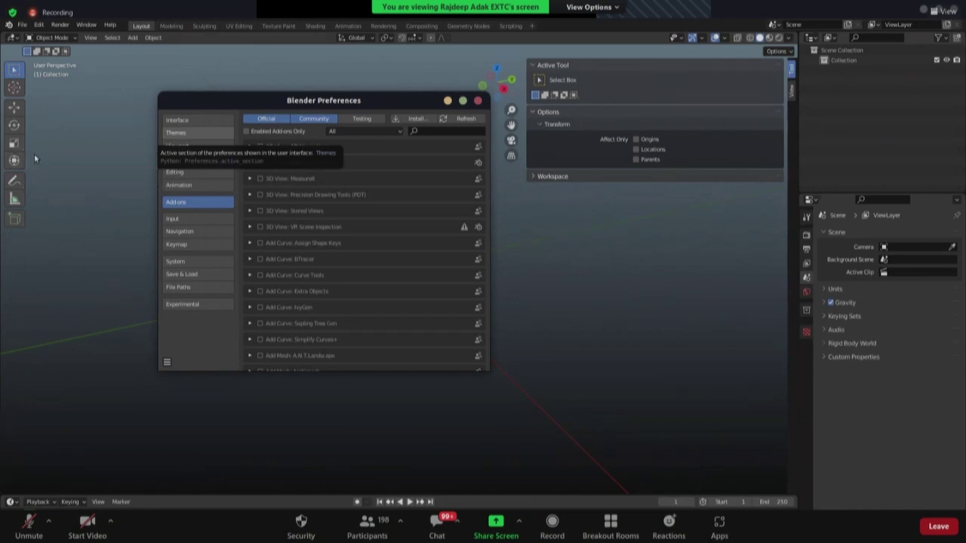
click(413, 118)
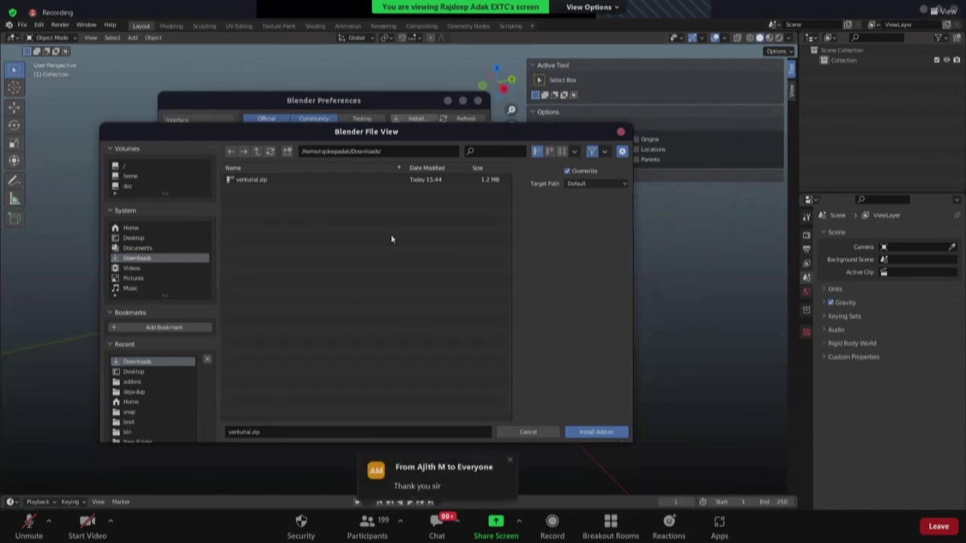
drag(383, 132, 337, 159)
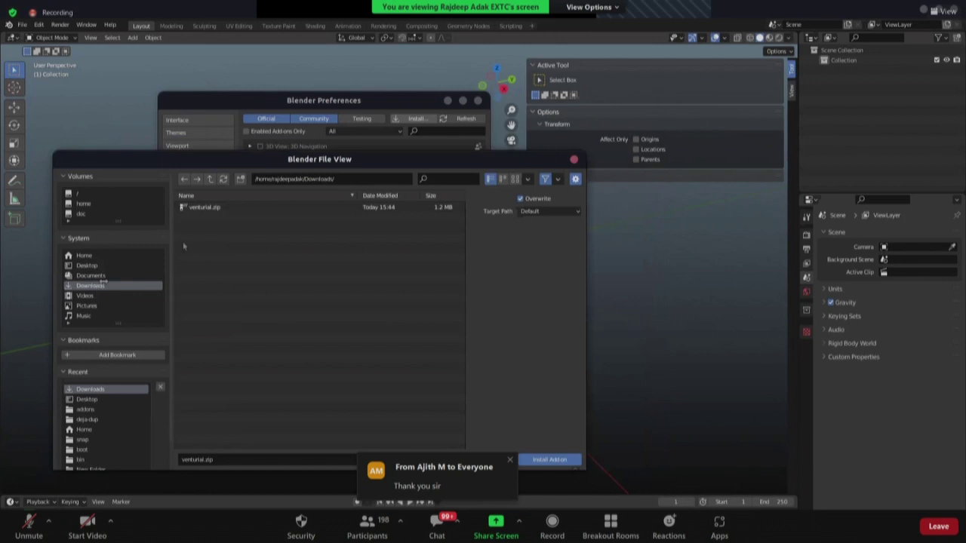
click(227, 211)
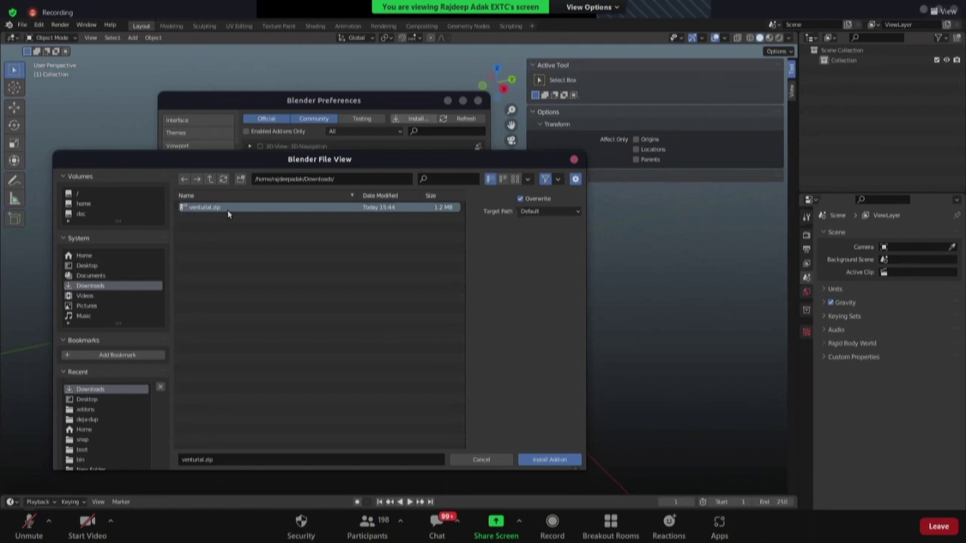
click(527, 460)
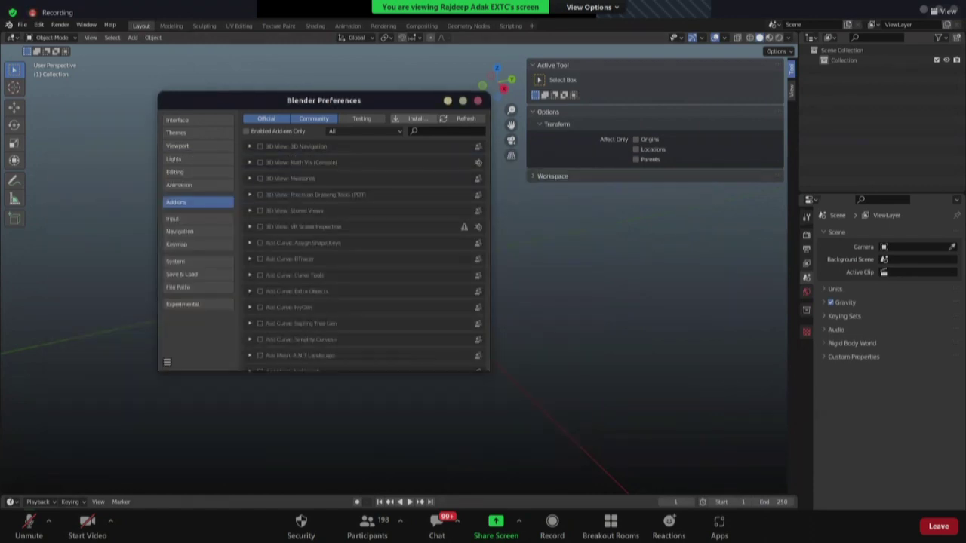
- Search the add-ons for Venturial, enable it, and close the Preferences window
text(Venturial)
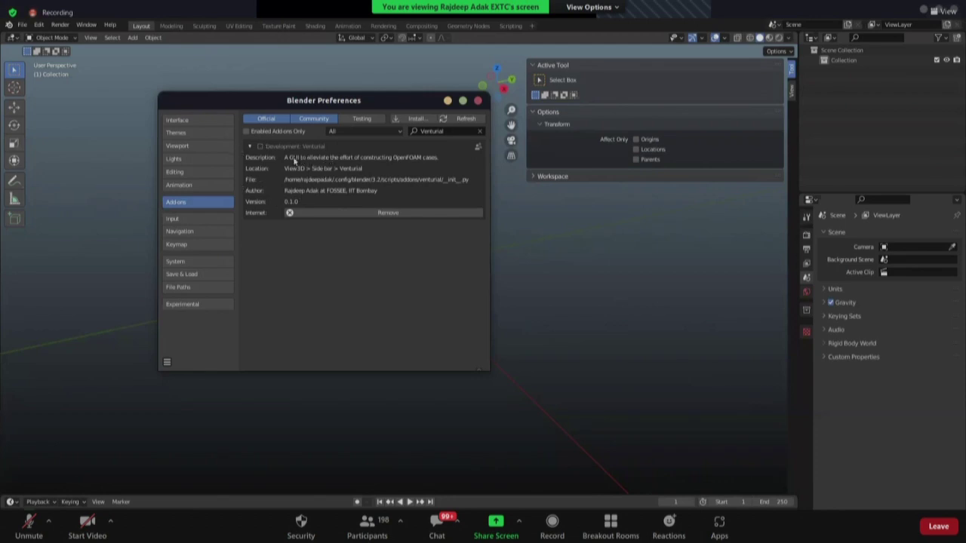
click(260, 147)
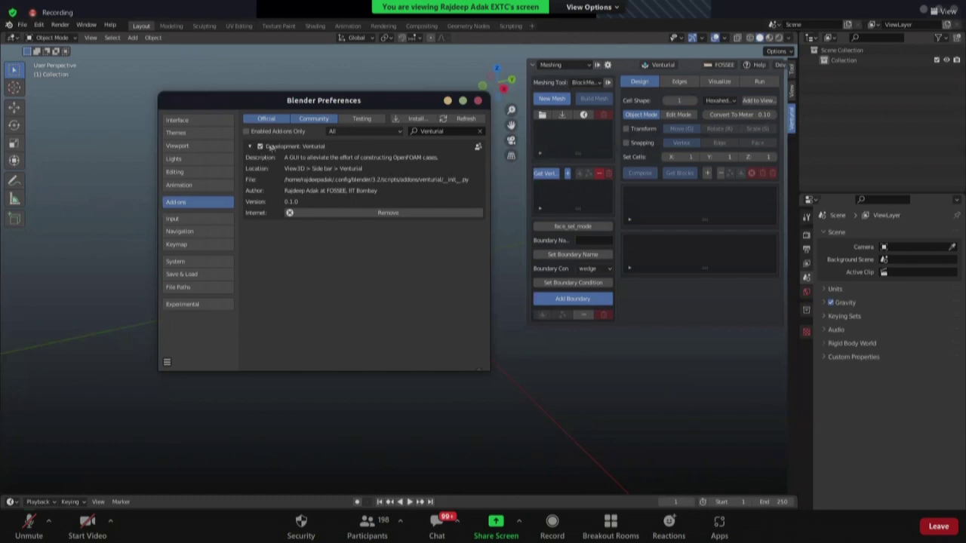
drag(393, 104, 305, 142)
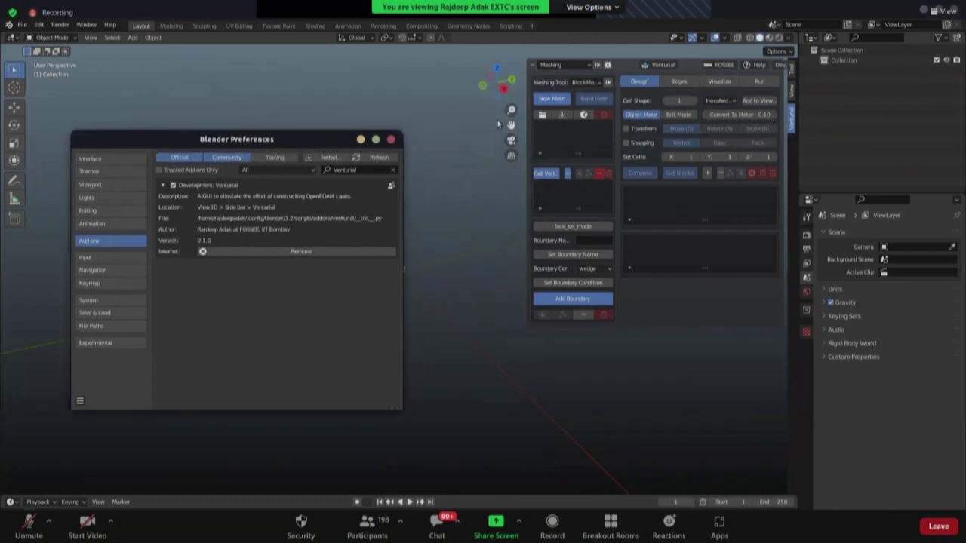
click(391, 140)
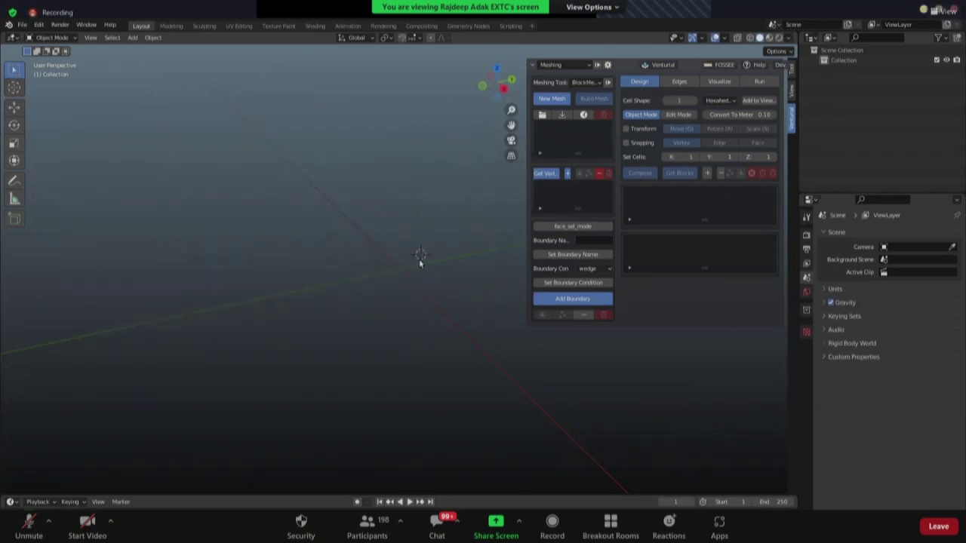
- Toggle the 3D viewport's sidebar off and on, and widen it to give the Venturial panel more room
key(n)
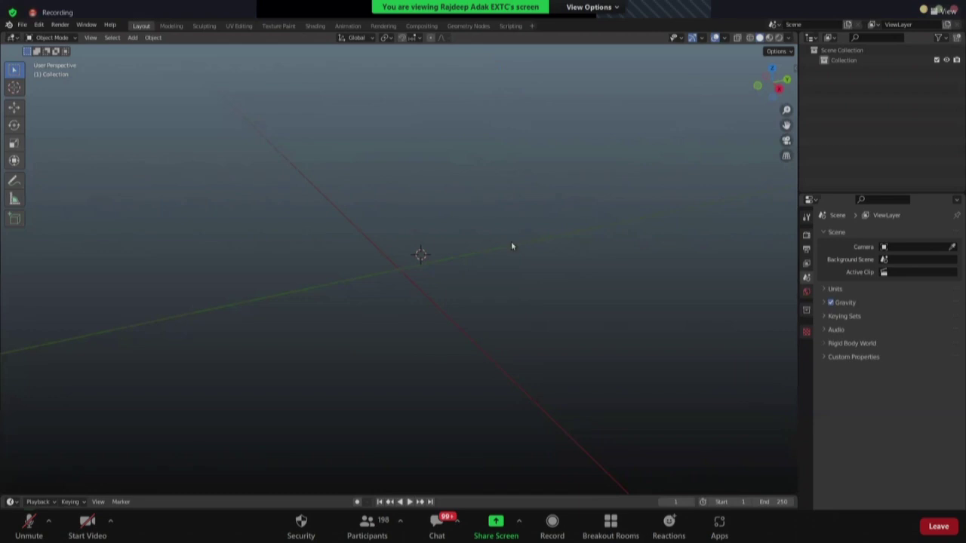
key(n)
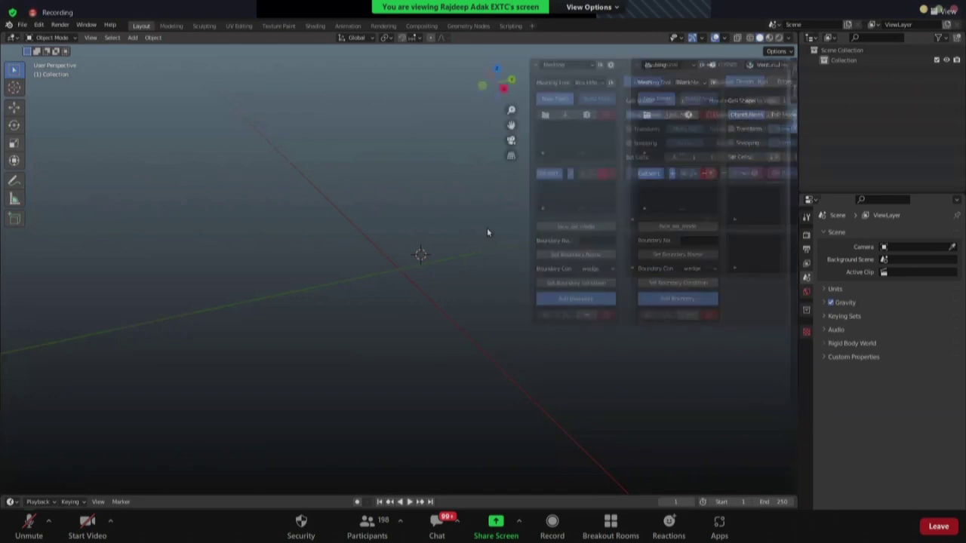
key(n)
key(n)
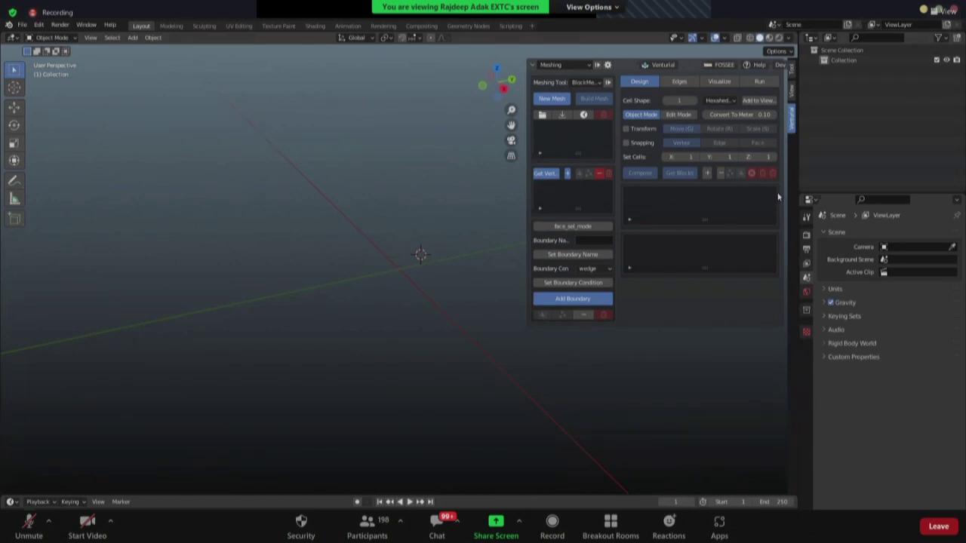
drag(525, 181, 236, 232)
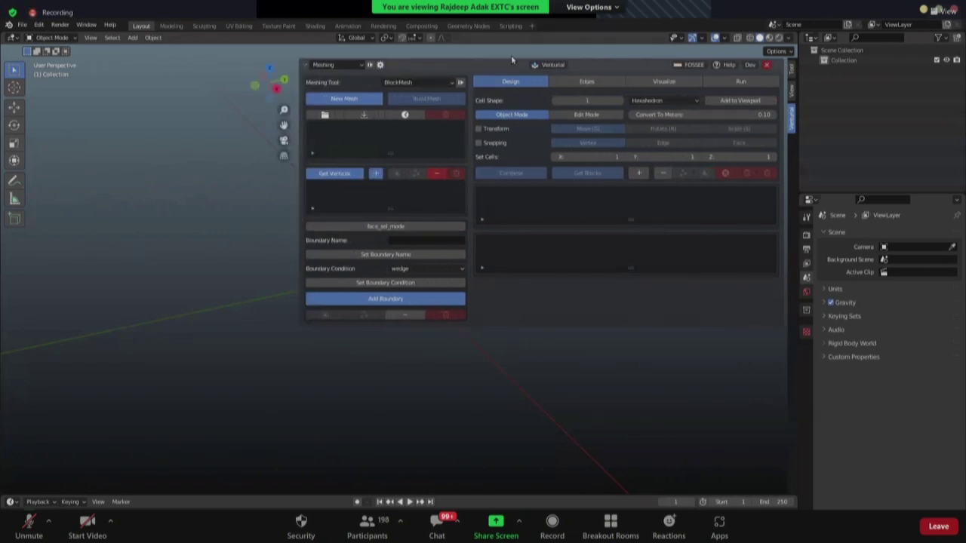
- Look through the Venturial panel's Help and Dev options and its expanded workflow categories
click(728, 65)
click(727, 65)
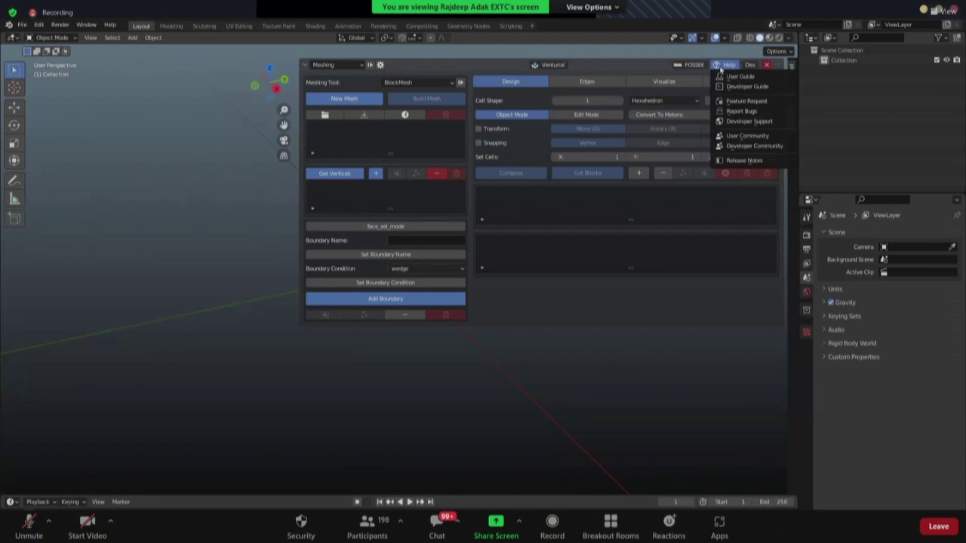
click(724, 67)
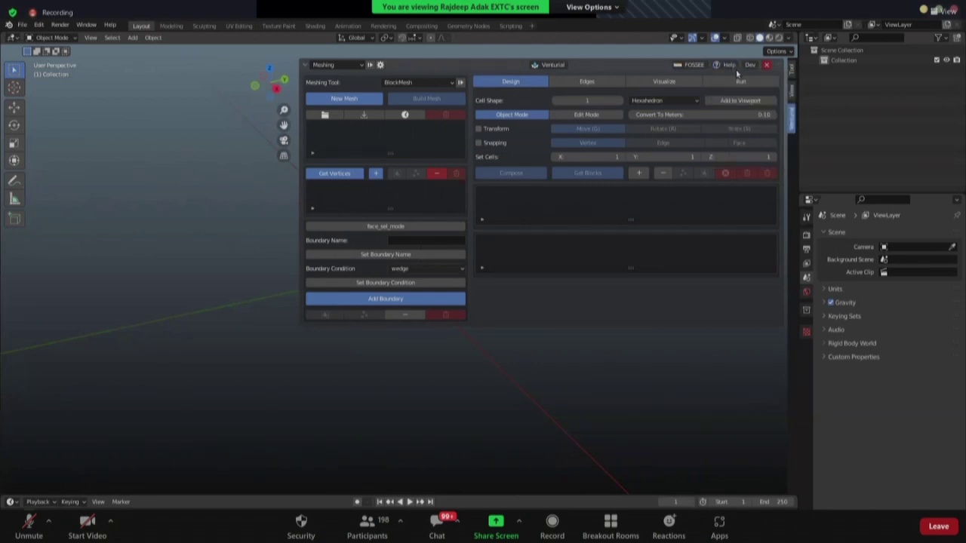
click(743, 67)
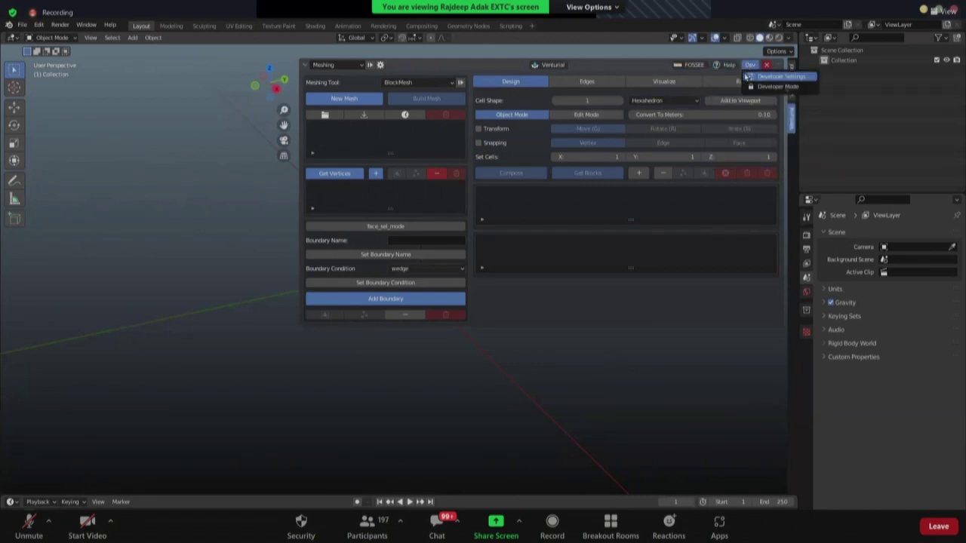
click(728, 66)
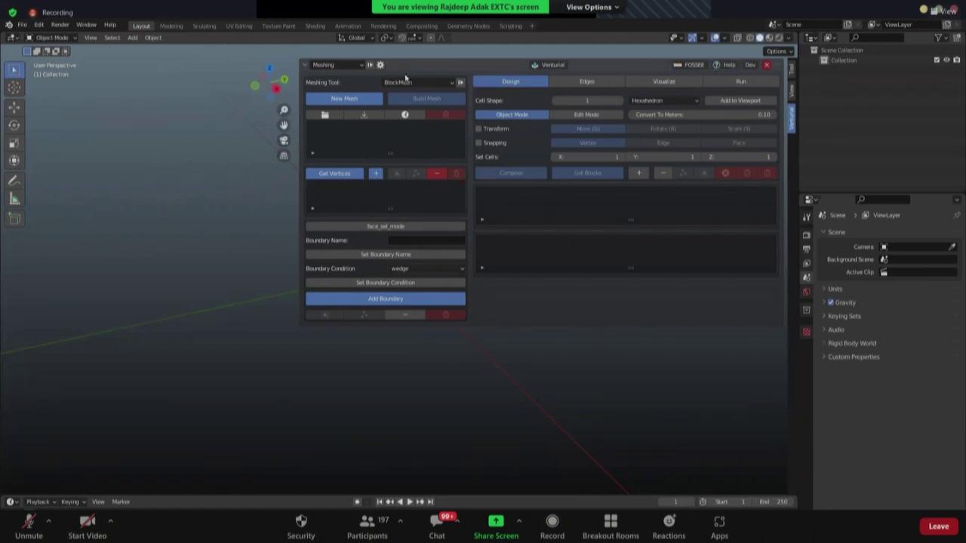
click(370, 65)
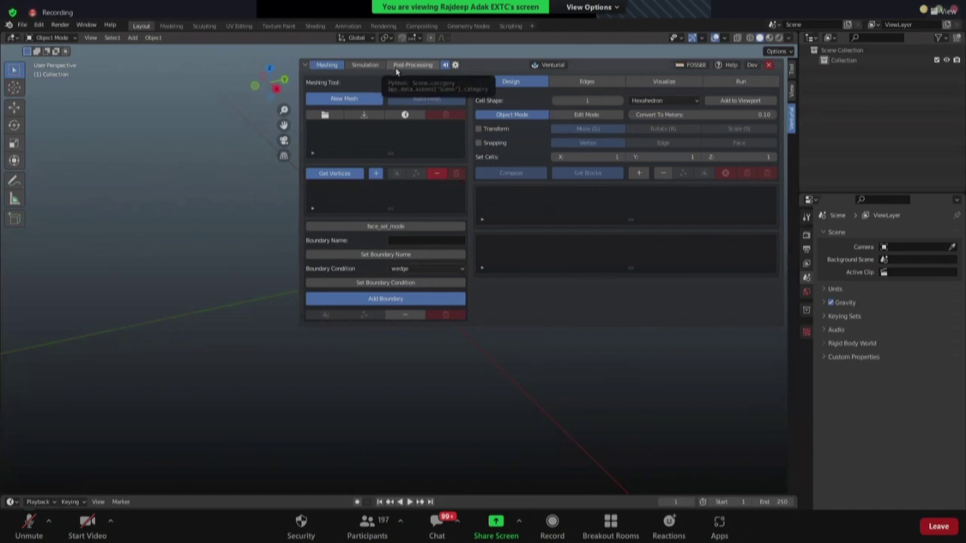
click(446, 65)
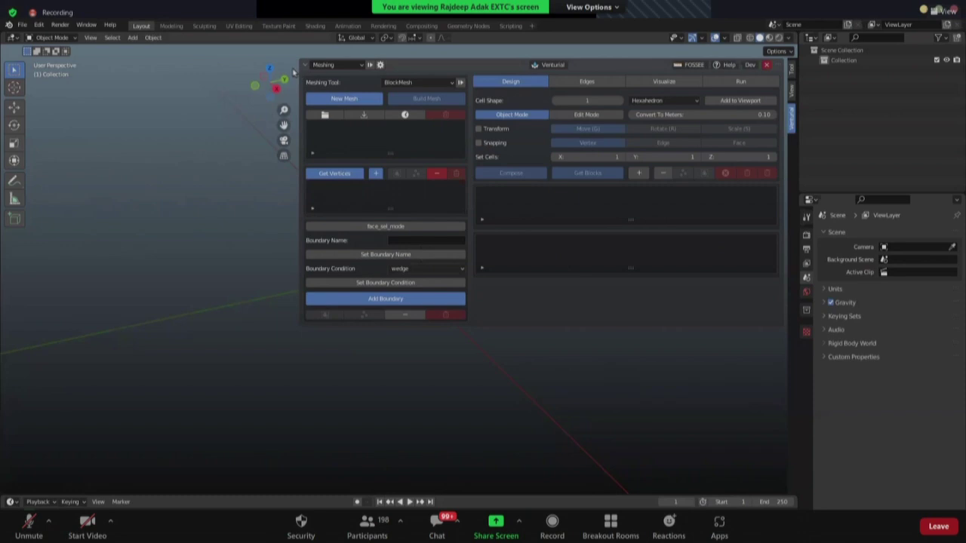
- Examine the Venturial panel's meshing tool, design, vertices and boundary sections
drag(292, 70, 474, 167)
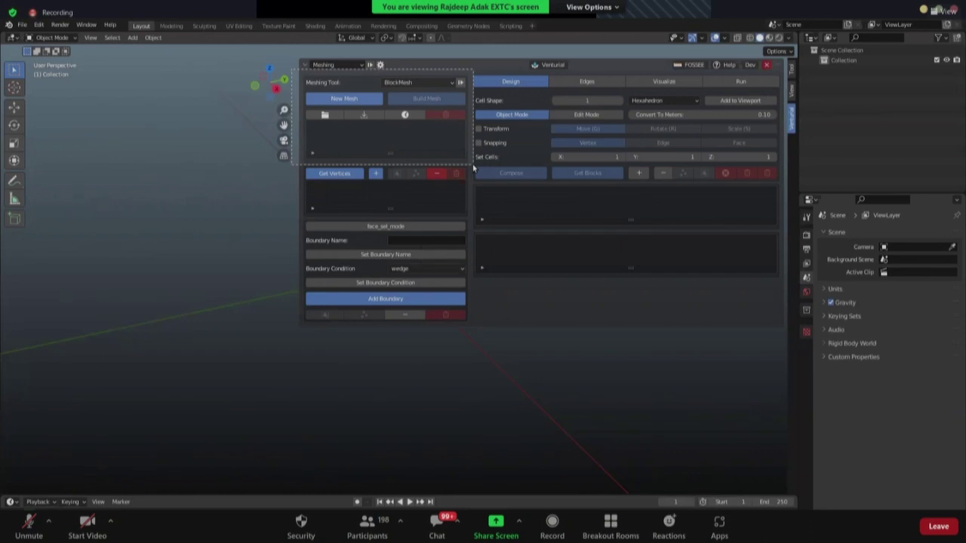
drag(473, 168, 473, 168)
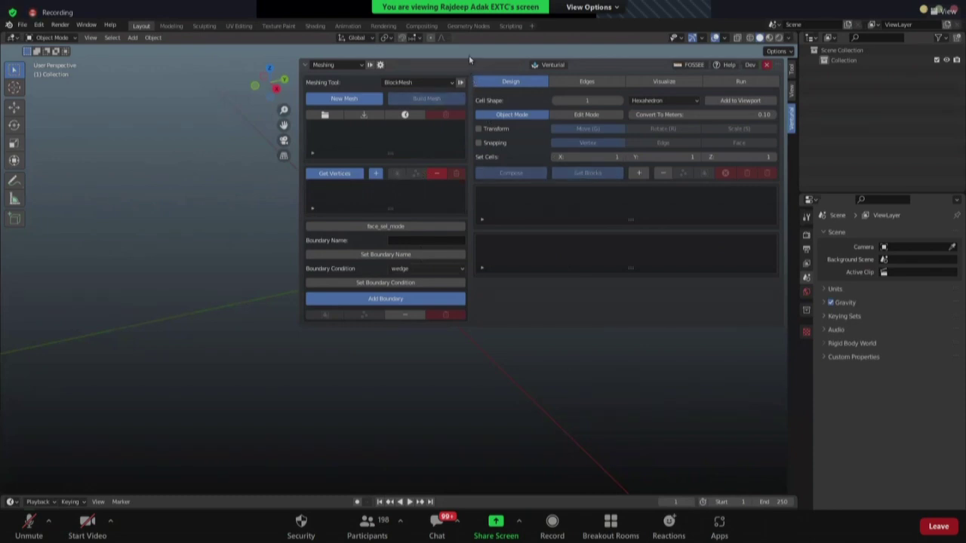
drag(505, 120, 787, 187)
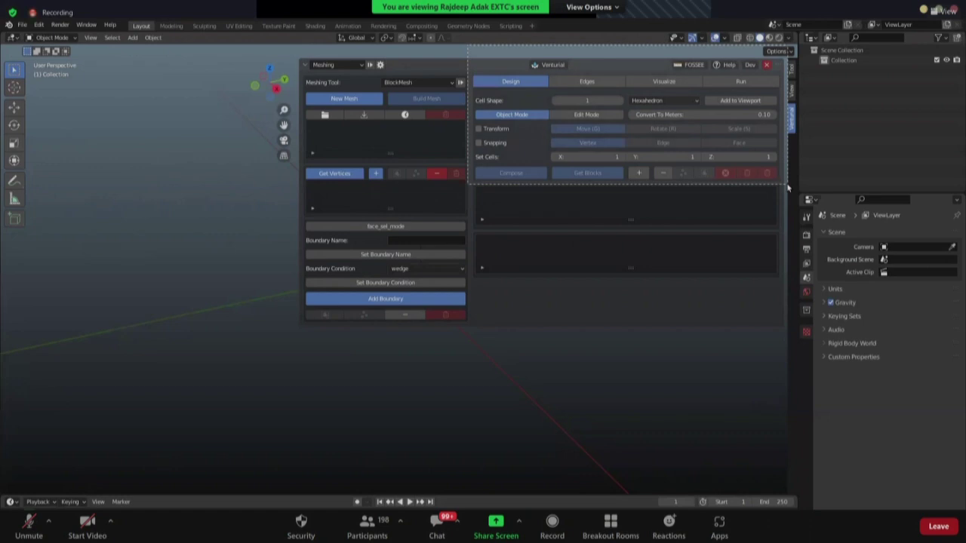
drag(787, 187, 786, 187)
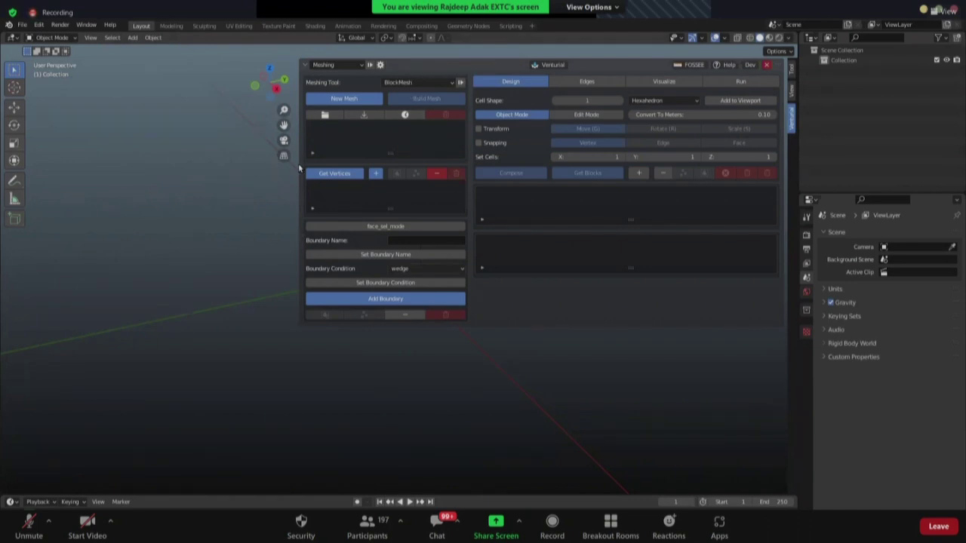
drag(293, 161, 471, 224)
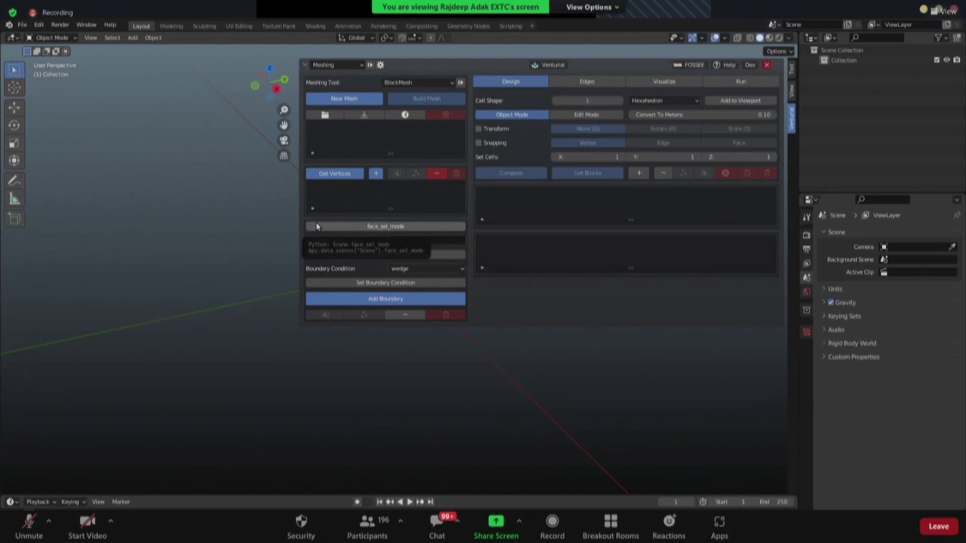
drag(275, 217, 473, 343)
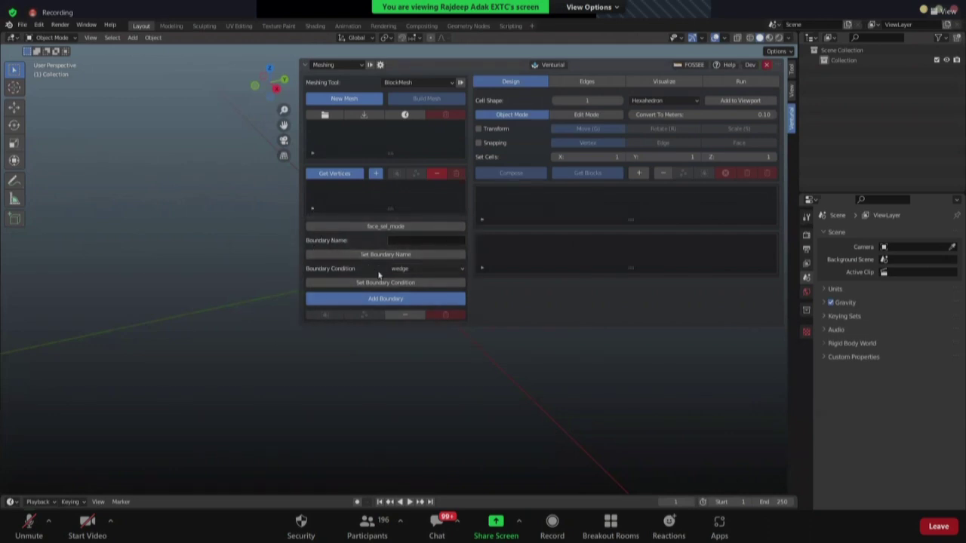
drag(283, 217, 470, 352)
- Narrow the sidebar holding the Venturial panel to free up space in the 3D viewport
drag(337, 184, 502, 189)
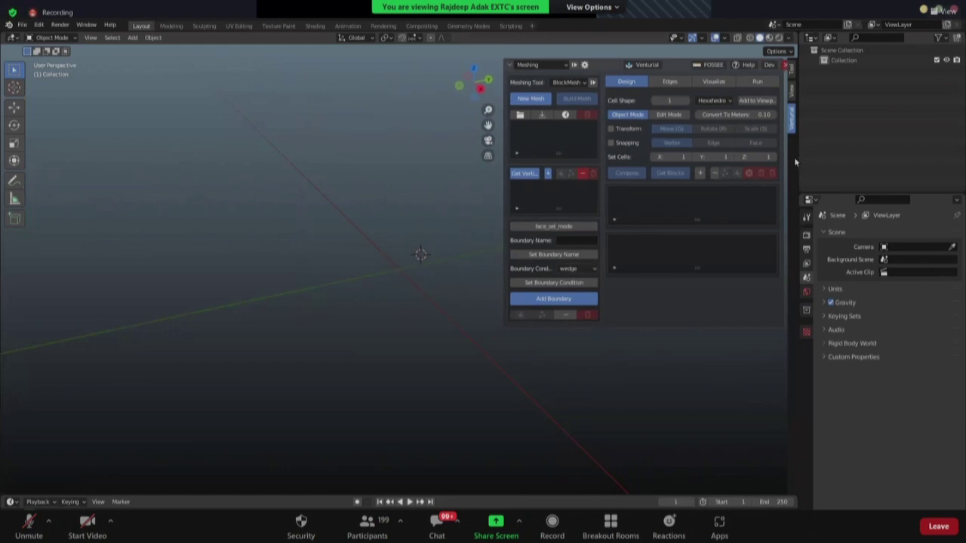
- Widen the 3D viewport's sidebar so the Venturial panel's labels and fields have more room
mouse_move(503, 196)
mouse_down()
mouse_move(180, 209)
mouse_move(555, 212)
mouse_move(494, 212)
mouse_up()
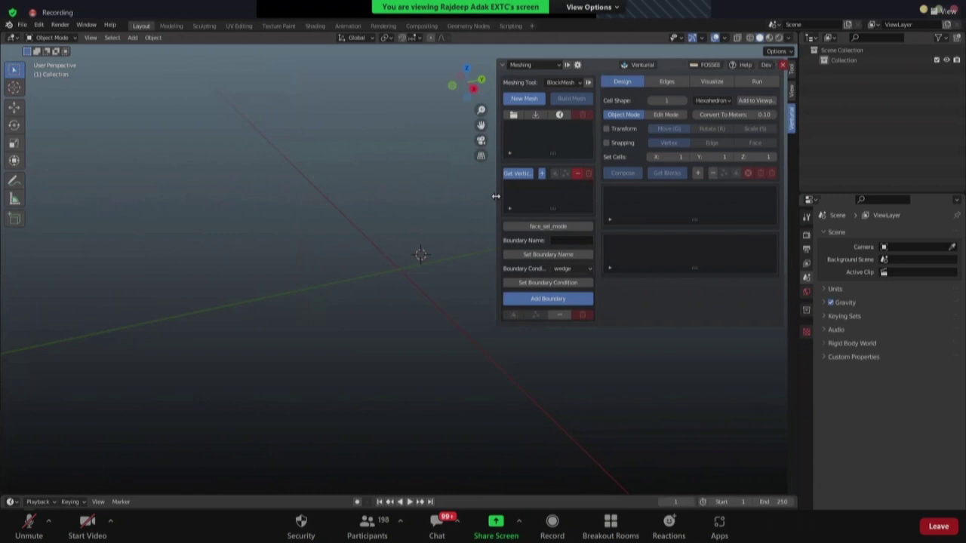
drag(495, 196, 367, 269)
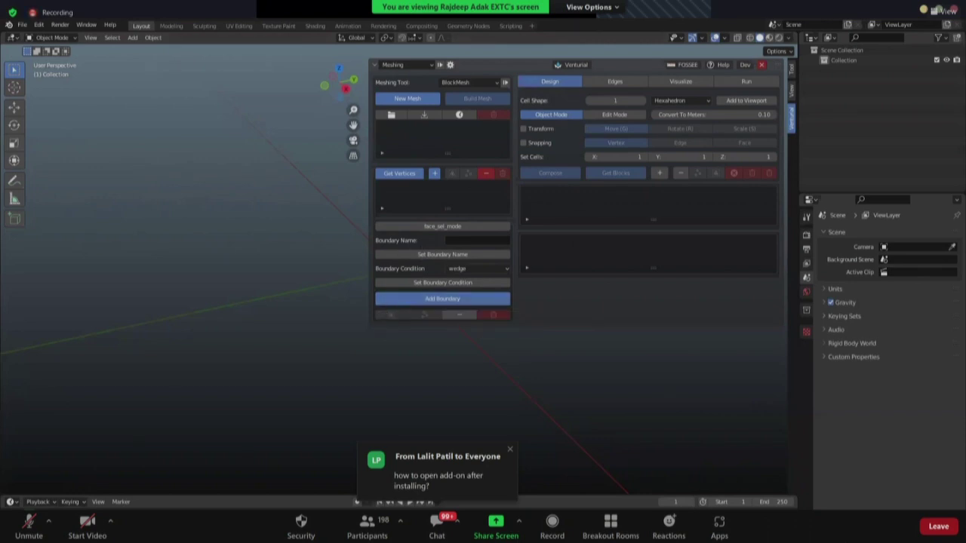
- Check the Venturial add-on's entry and its enabled checkbox in the add-on preferences, and return to the 3D viewport
click(38, 25)
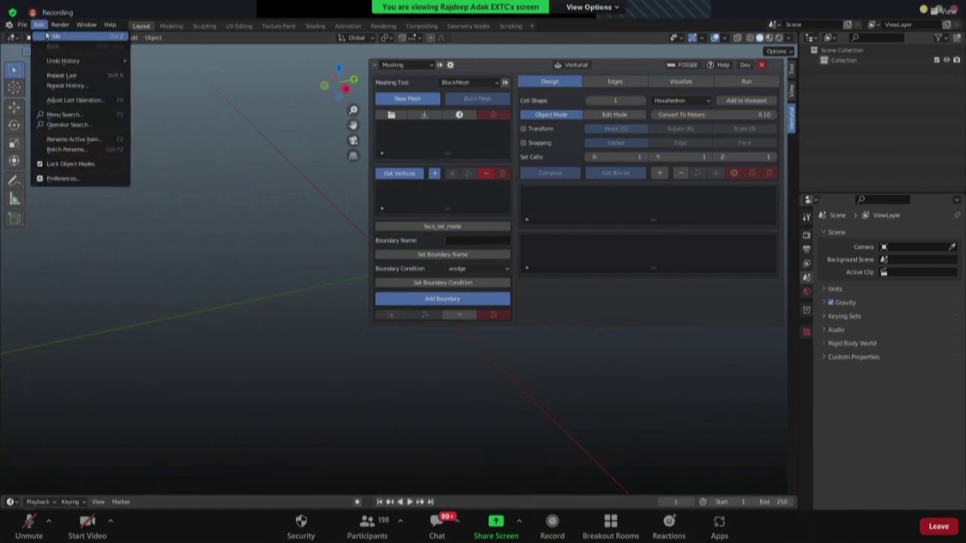
click(58, 178)
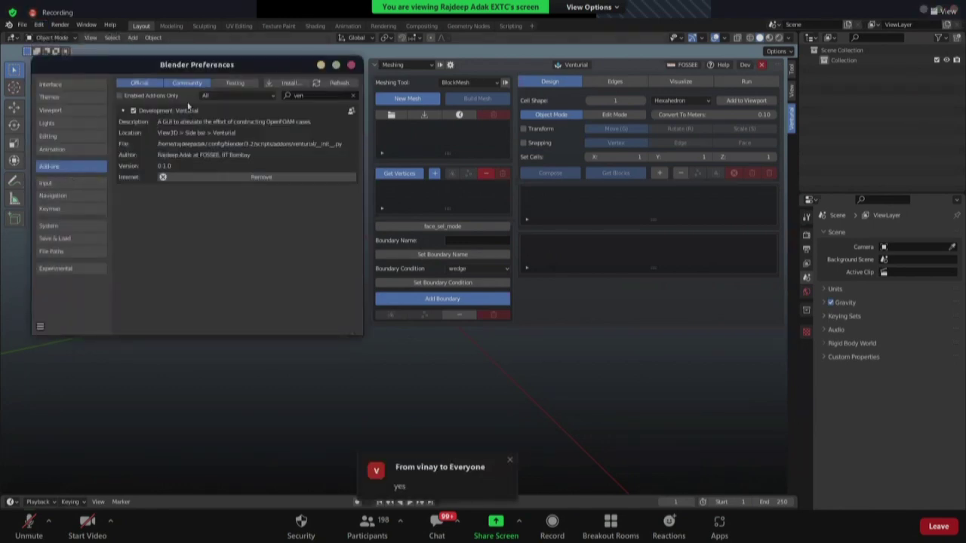
click(133, 110)
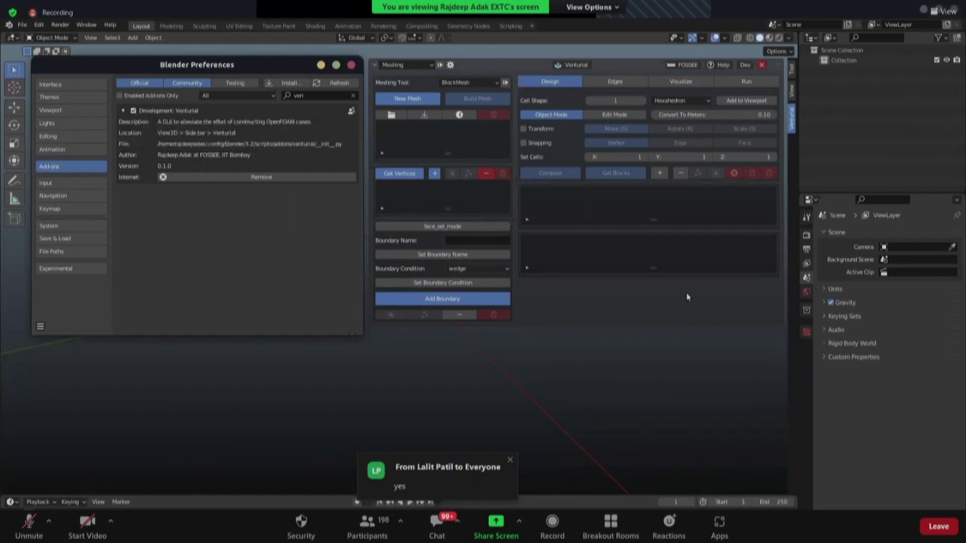
click(369, 376)
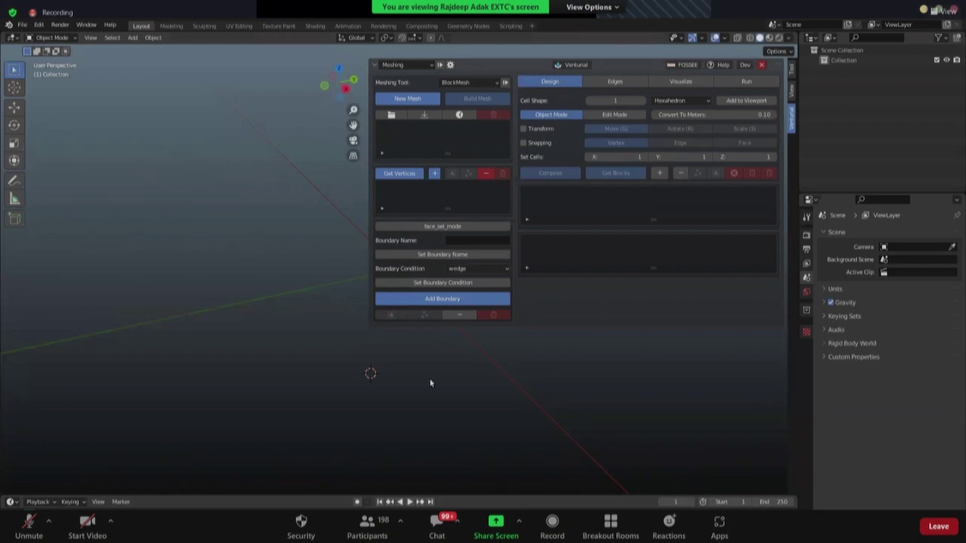
- Hide and show the 3D viewport's sidebar, and resize it to about half the viewport's width for the Venturial panel
key(n)
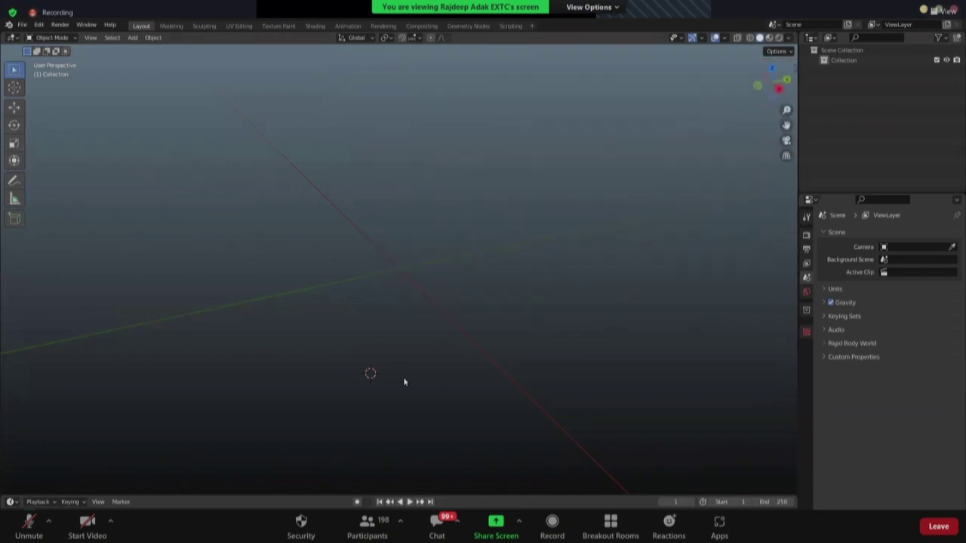
key(n)
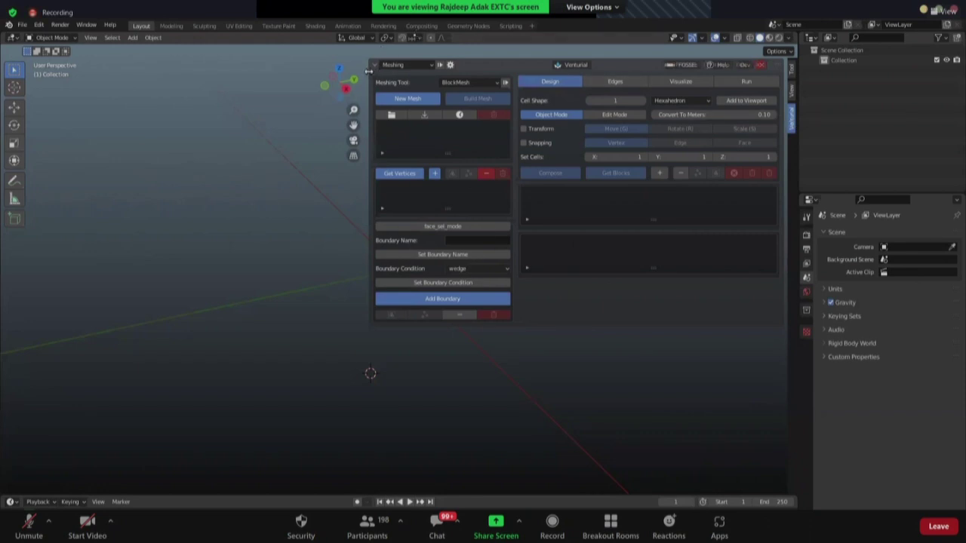
drag(368, 70, 690, 71)
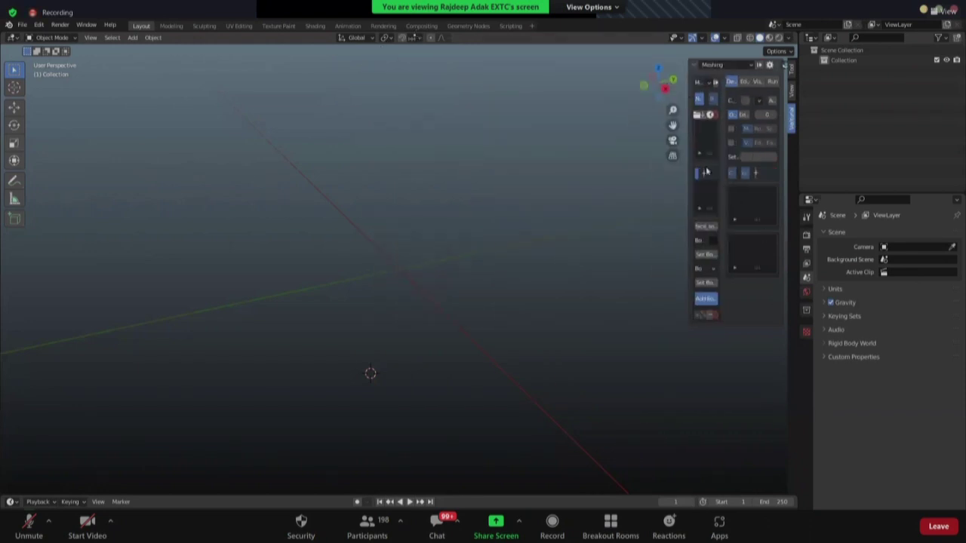
key(n)
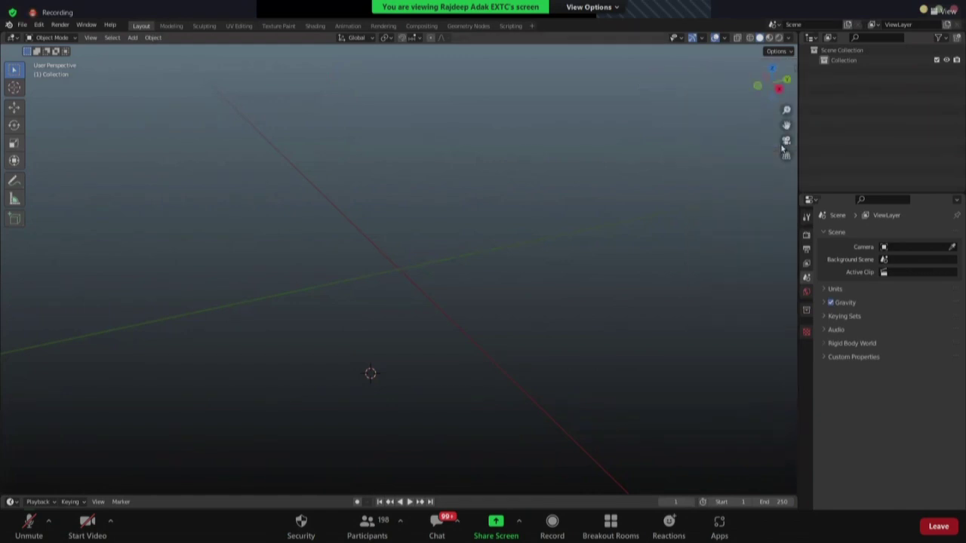
key(n)
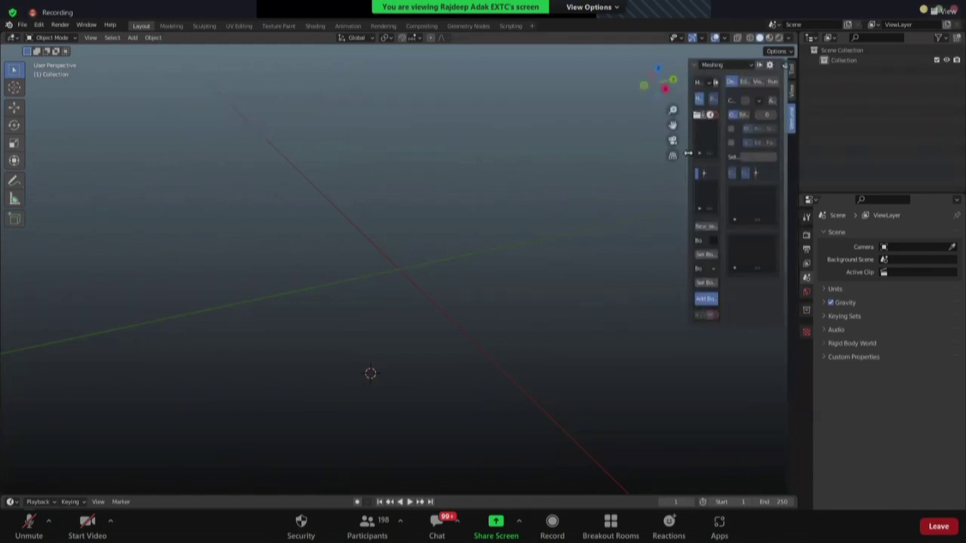
drag(687, 153, 317, 254)
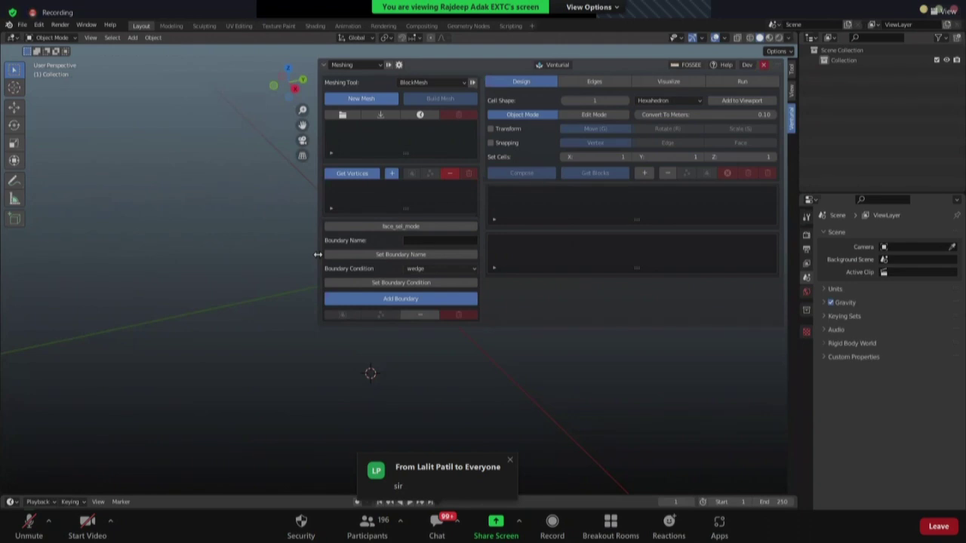
drag(317, 255, 562, 242)
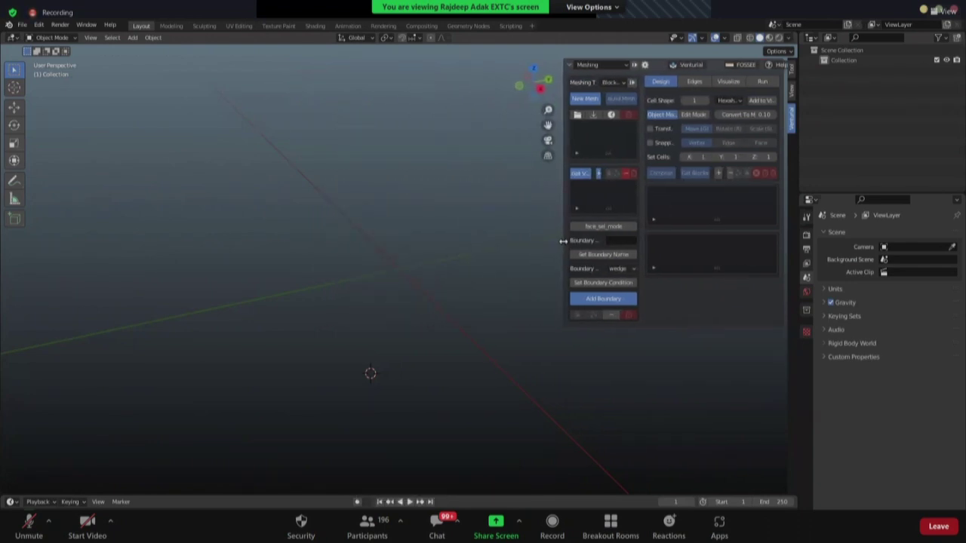
drag(563, 241, 388, 250)
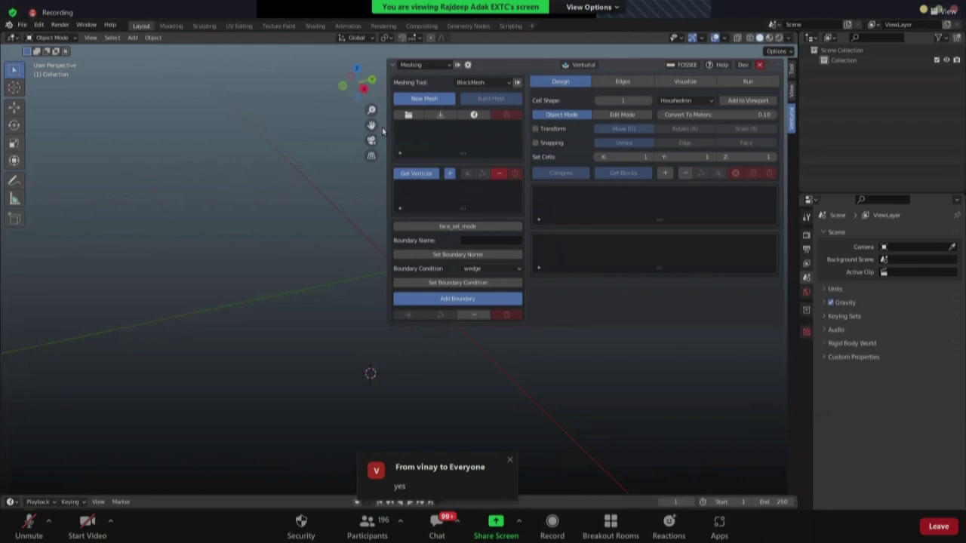
click(442, 100)
drag(441, 96, 375, 181)
click(383, 202)
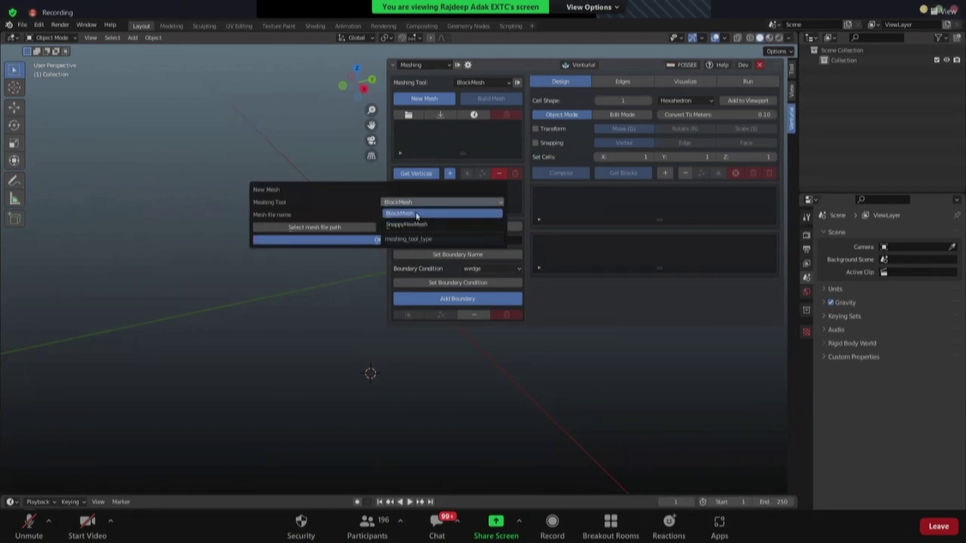
click(418, 214)
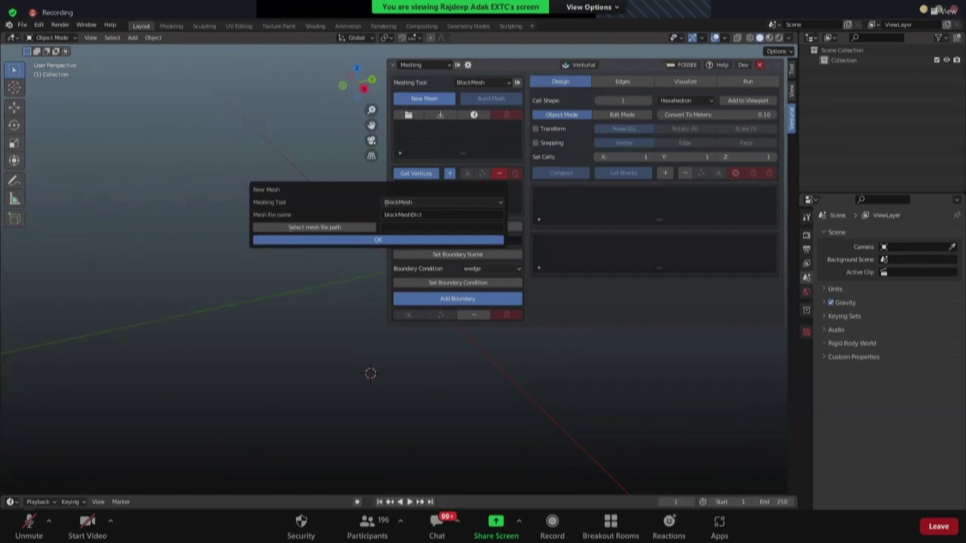
click(579, 64)
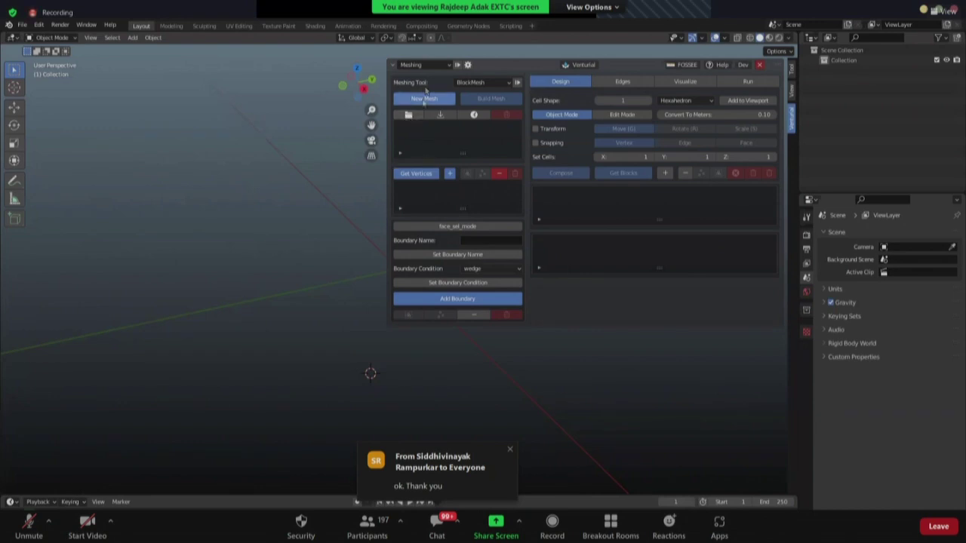
- Start a new BlockMesh mesh in Venturial and browse to the Desktop for its mesh file path
click(434, 108)
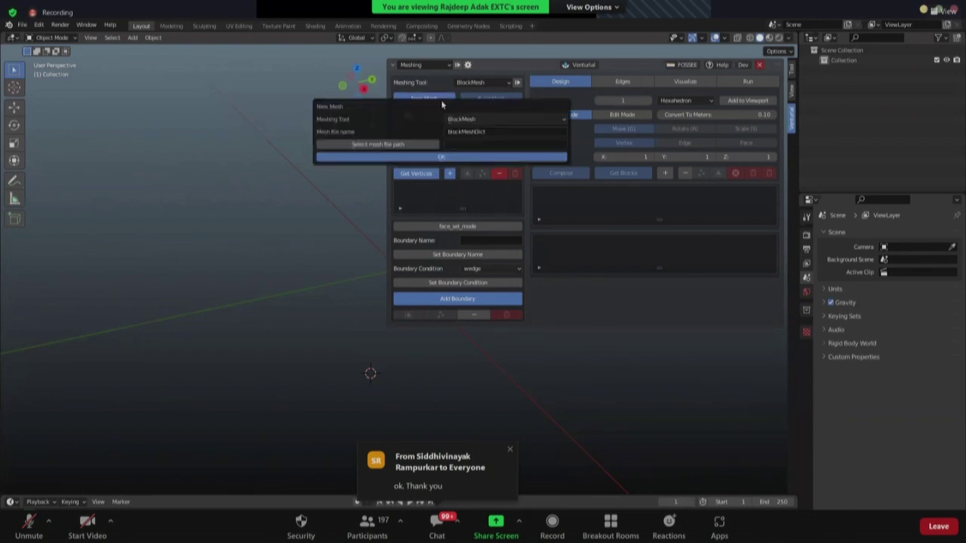
drag(440, 100, 323, 198)
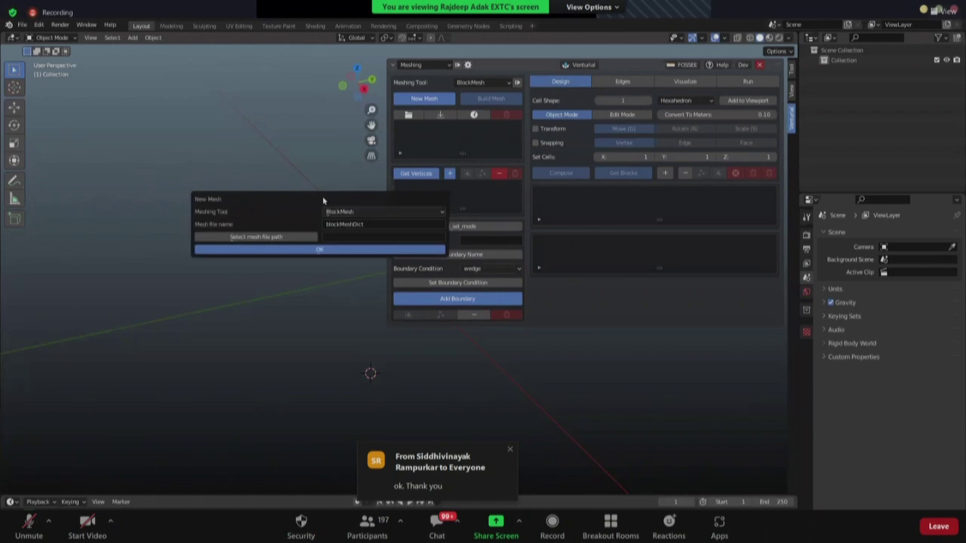
click(295, 239)
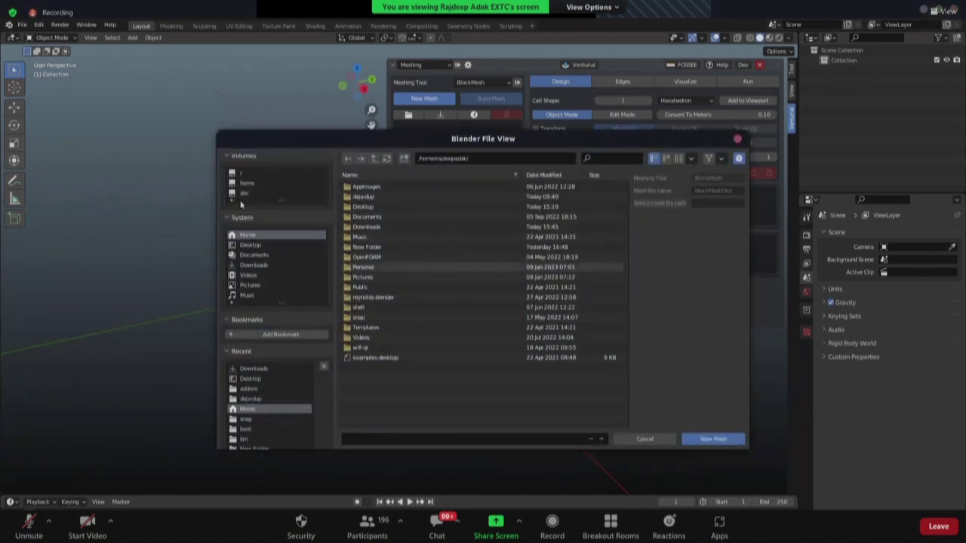
click(267, 266)
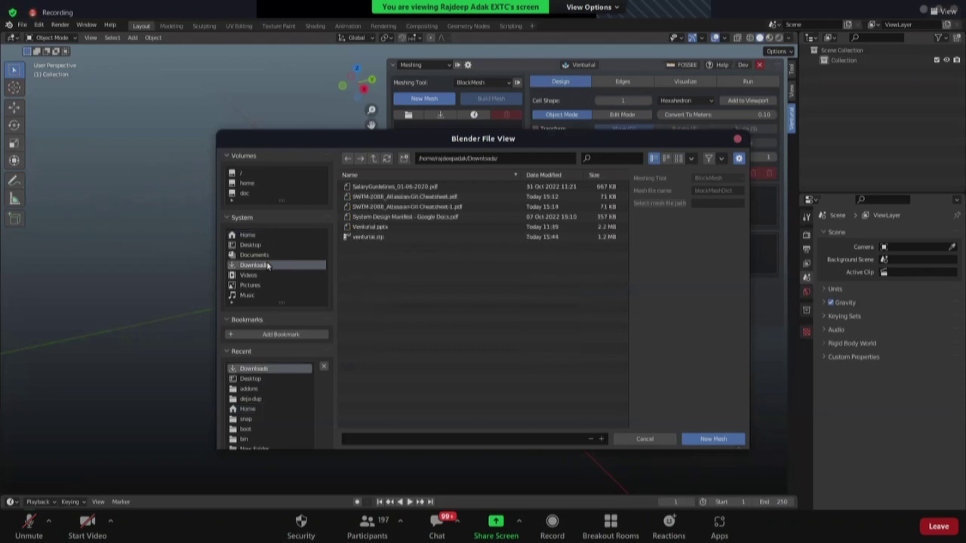
click(251, 245)
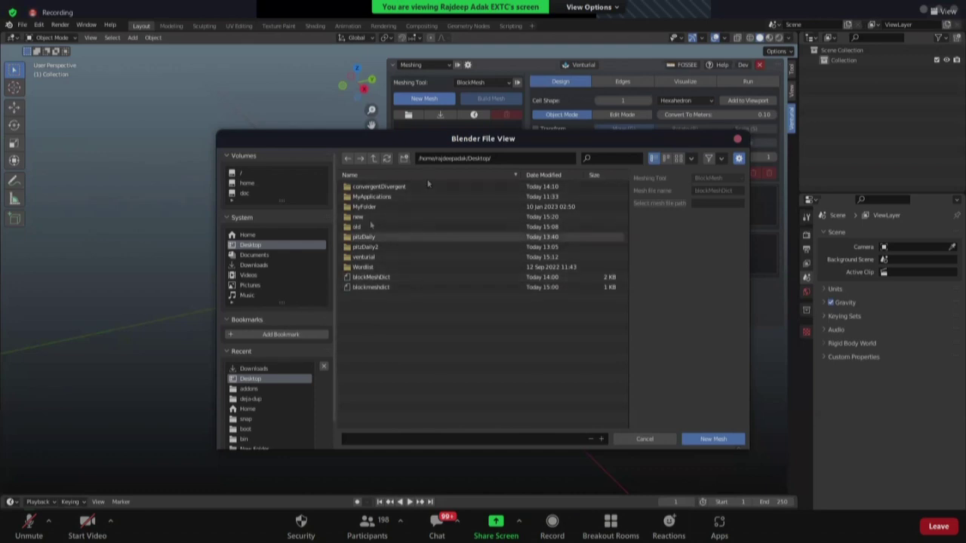
- Create a new directory named "folder" on the Desktop and open it in the file browser
click(404, 158)
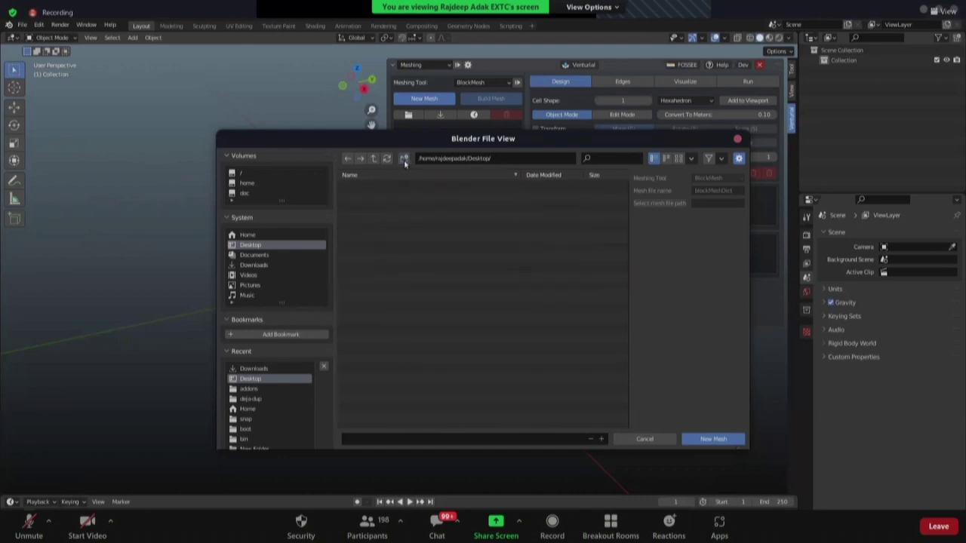
key(BackSpace)
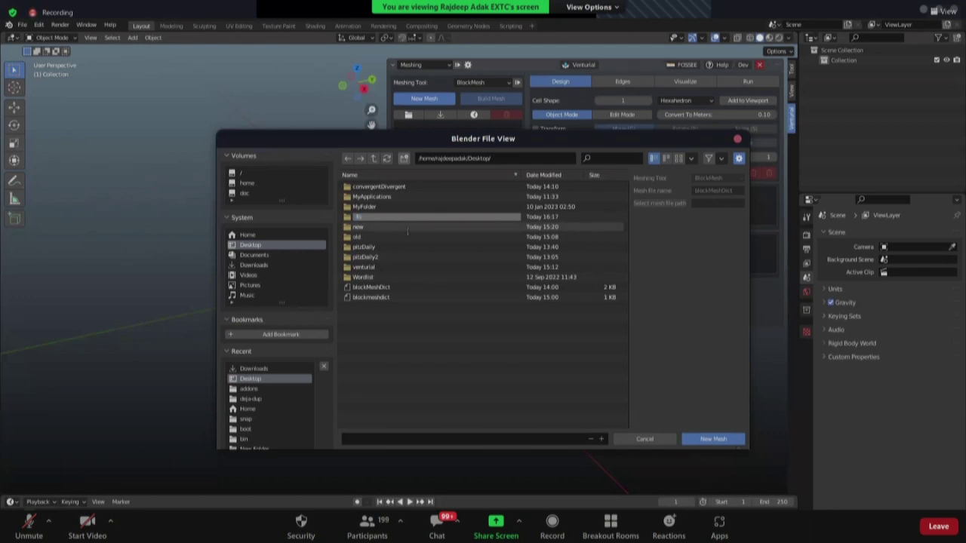
key(Return)
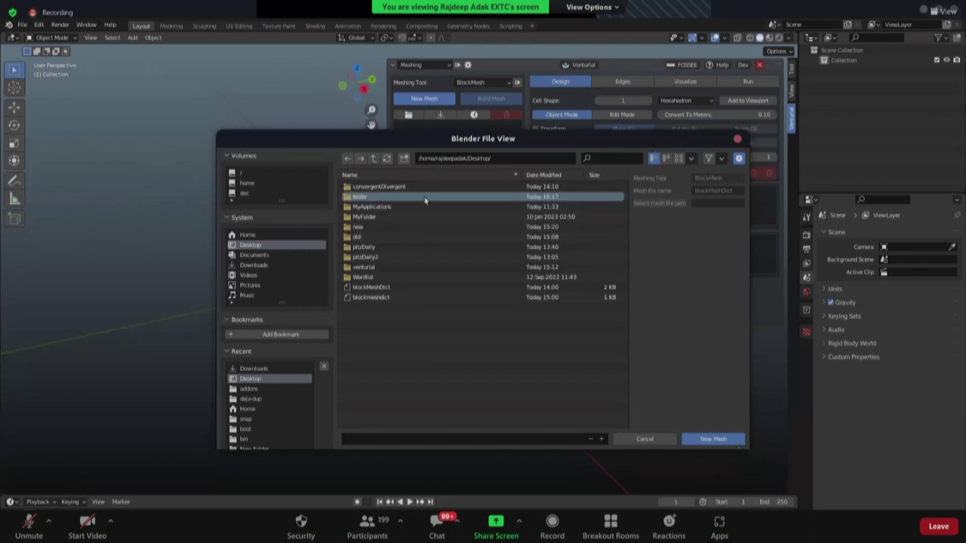
double_click(425, 198)
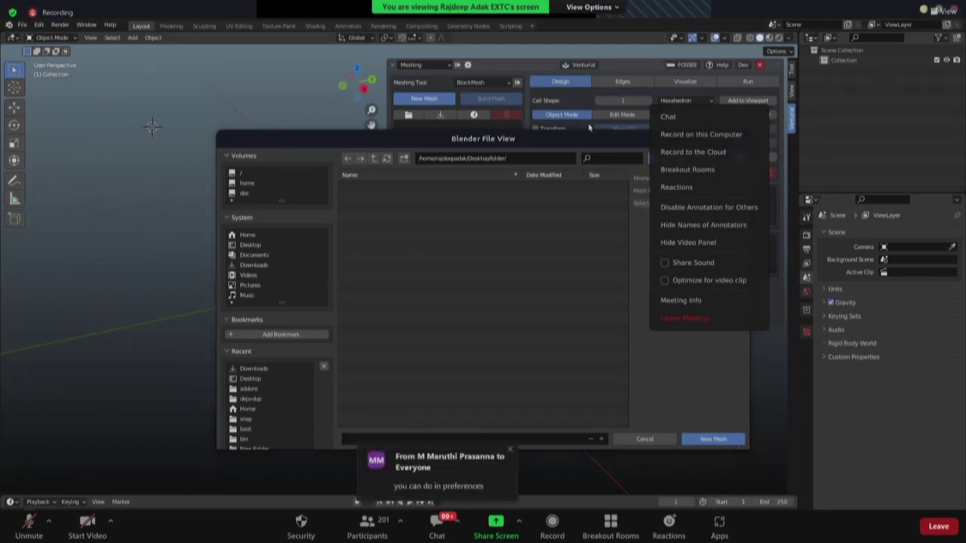
- Look through the theme categories in the Preferences and close the Preferences window
click(39, 25)
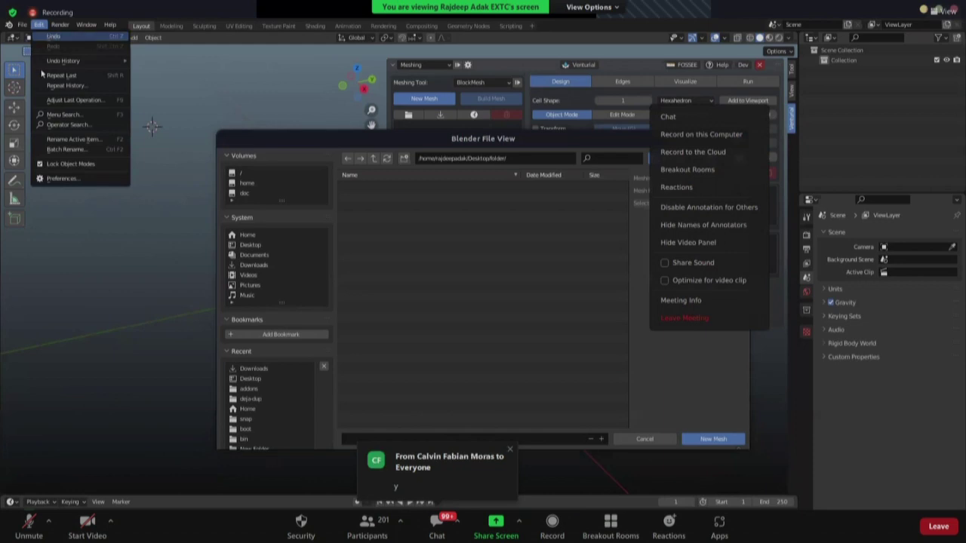
click(49, 180)
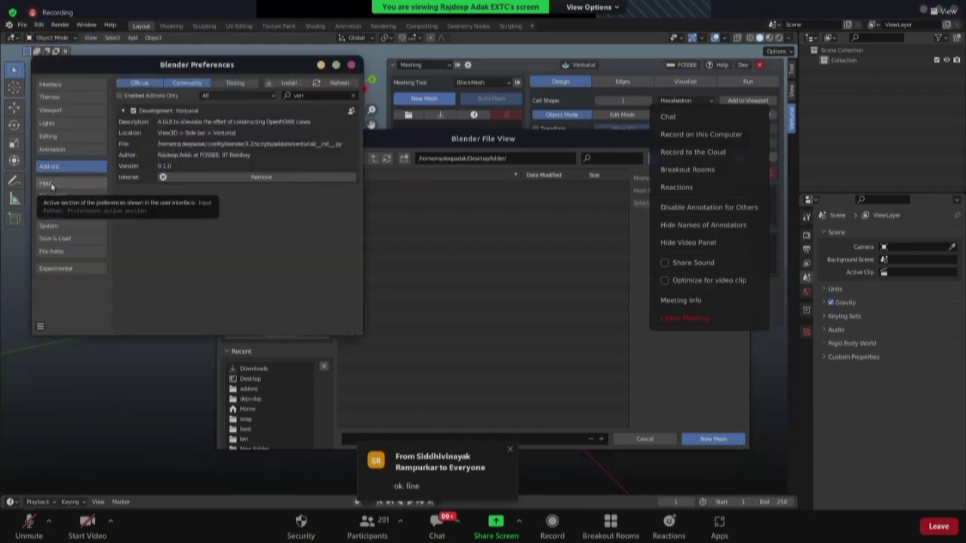
click(66, 98)
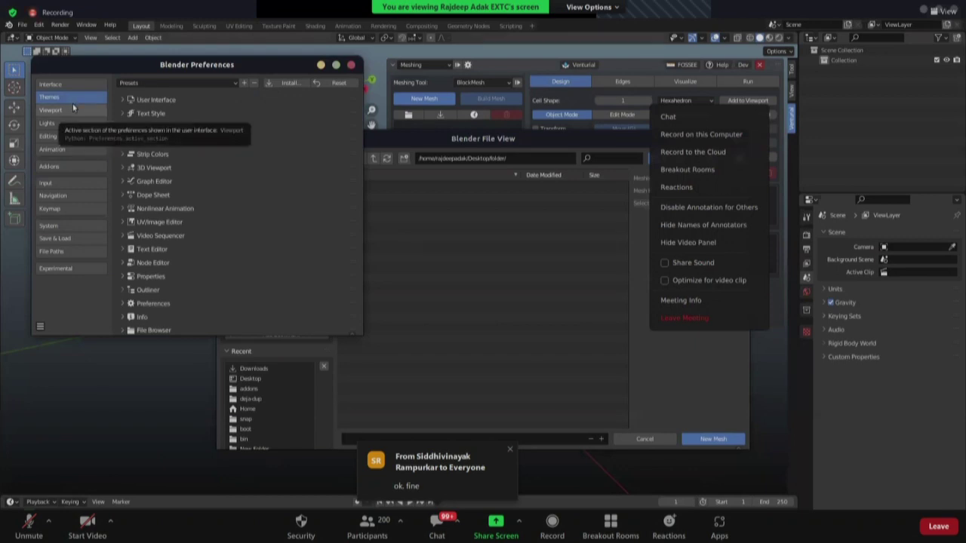
scroll(233, 278, down, 3)
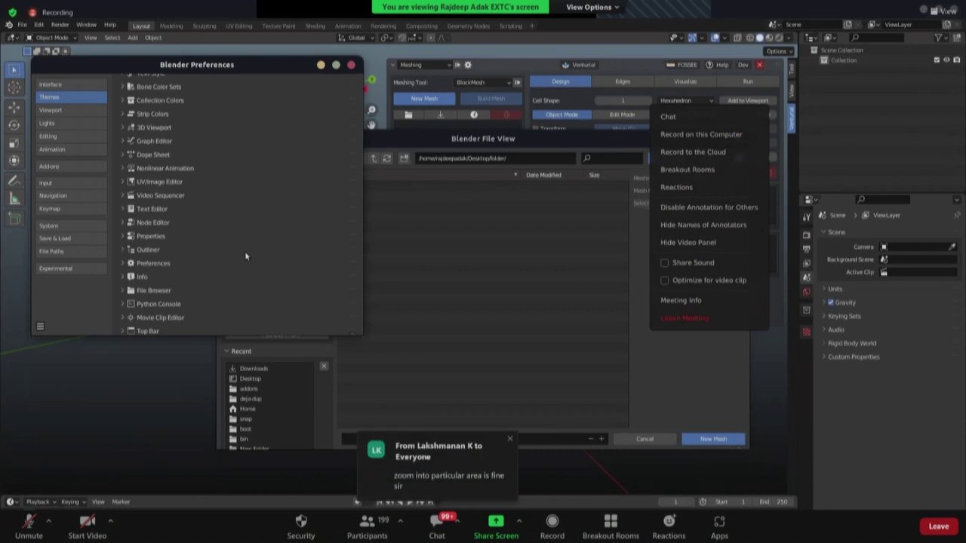
click(351, 64)
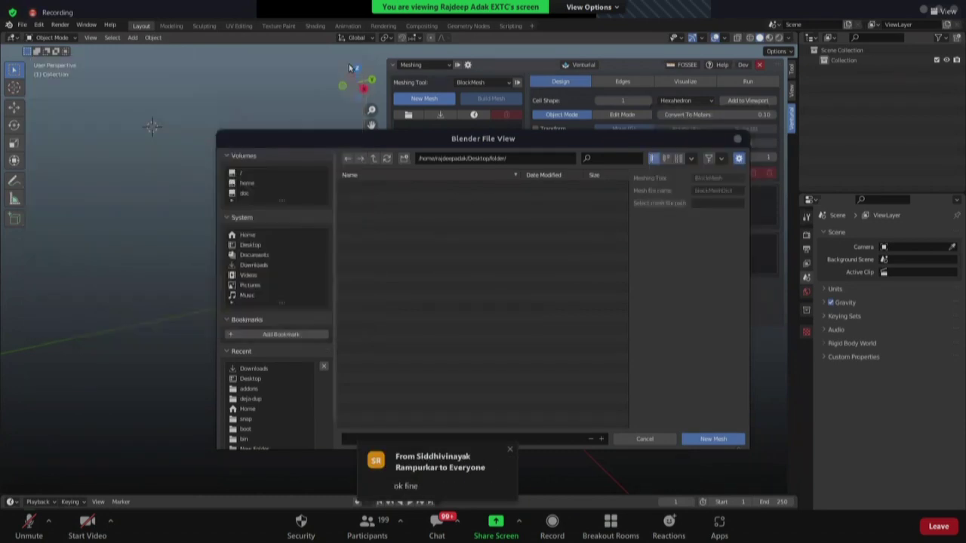
- Accept the Desktop's "folder" directory as the mesh file path, create the blockMeshDict mesh, and widen the Venturial sidebar
drag(347, 140, 269, 158)
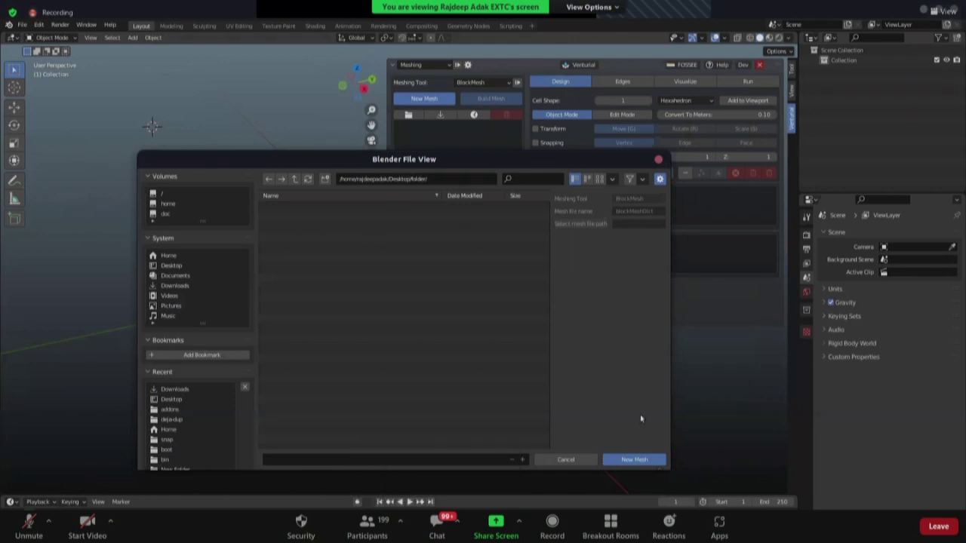
click(625, 458)
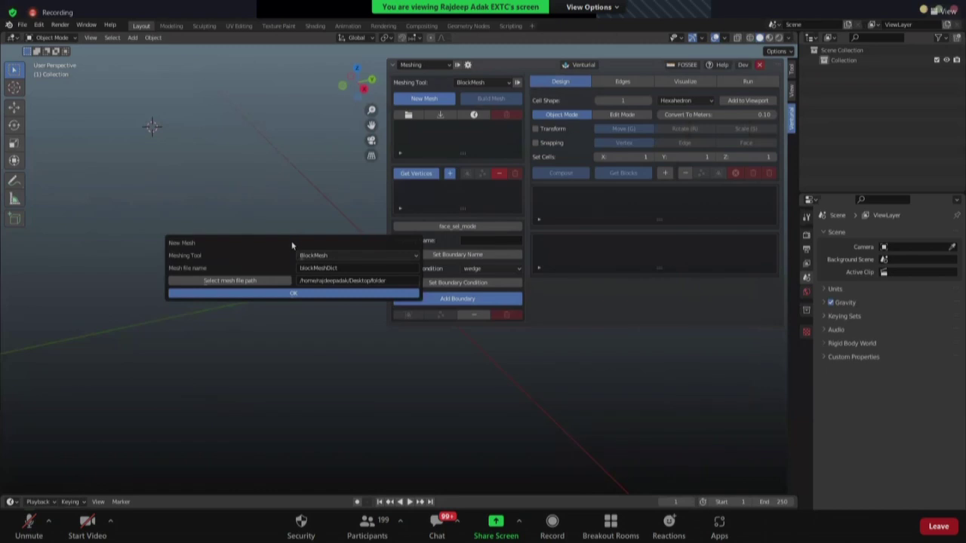
click(295, 294)
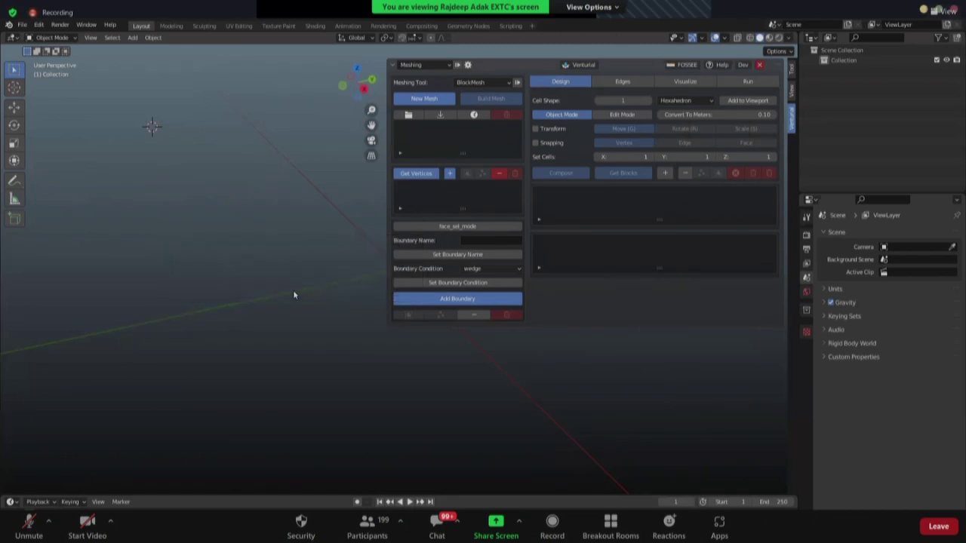
drag(387, 177, 320, 208)
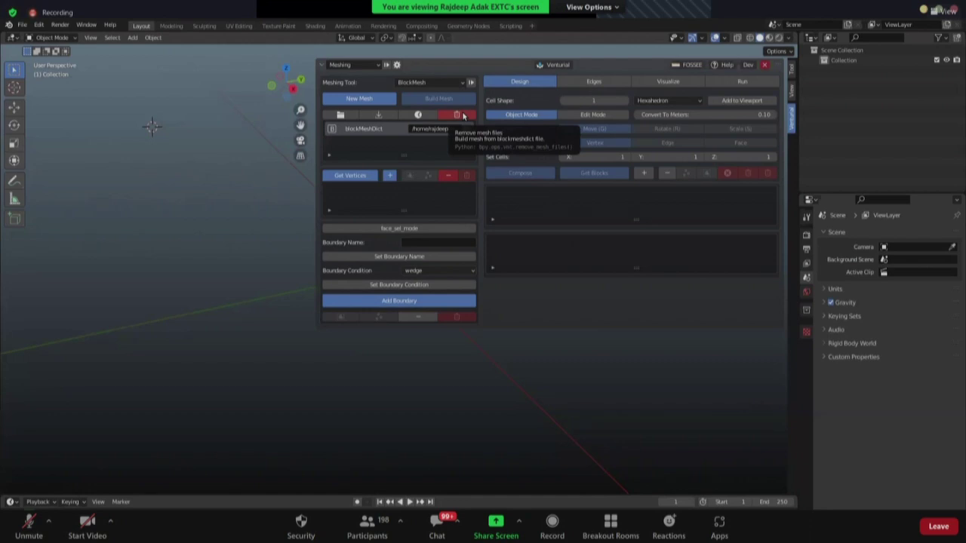
- Narrow the Venturial sidebar and place the 3D cursor in the free area of the viewport
click(364, 98)
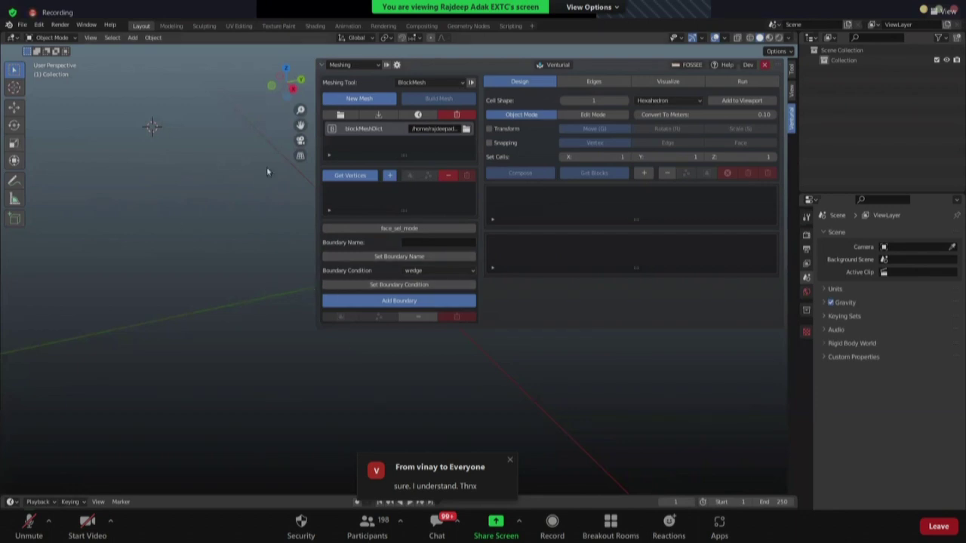
drag(323, 226, 346, 203)
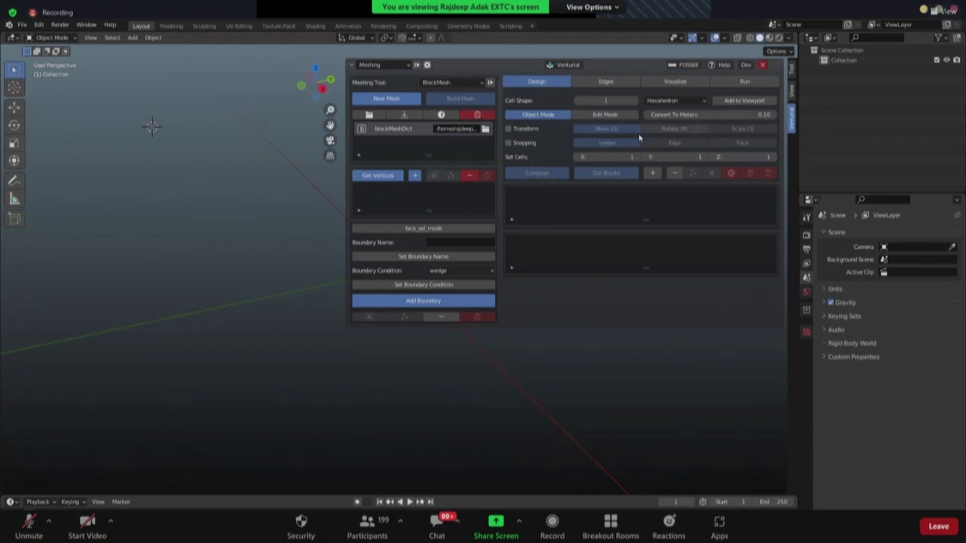
shift+middle_drag(150, 127, 75, 89)
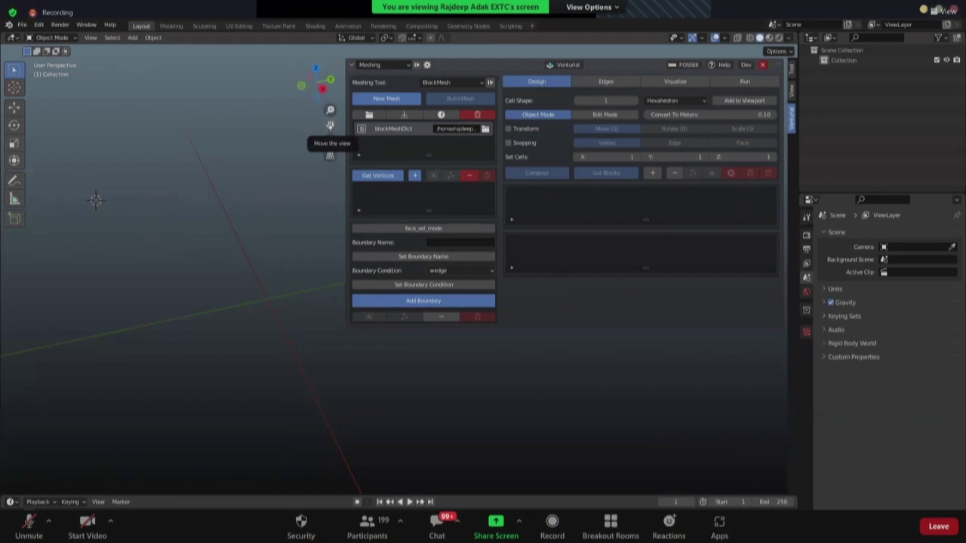
drag(330, 125, 274, 131)
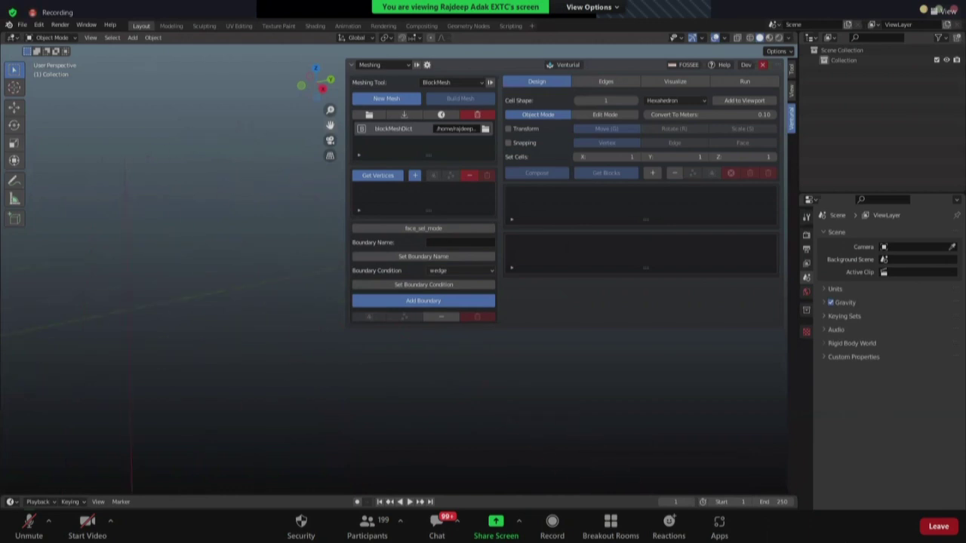
shift+right_click(232, 250)
shift+right_drag(232, 250, 173, 250)
middle_drag(109, 278, 146, 283)
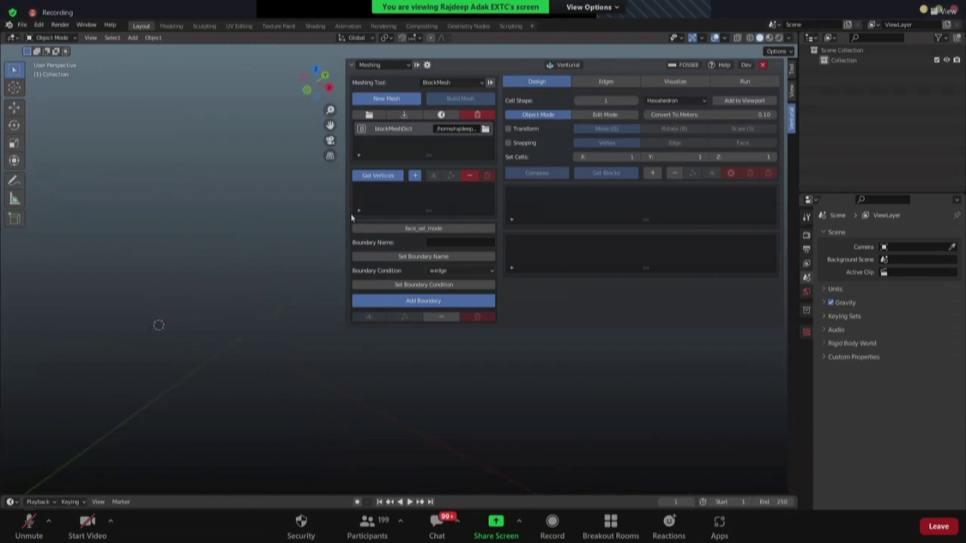
- Widen the 3D viewport by shrinking the Outliner and Properties editors to a thin strip
drag(804, 125, 963, 106)
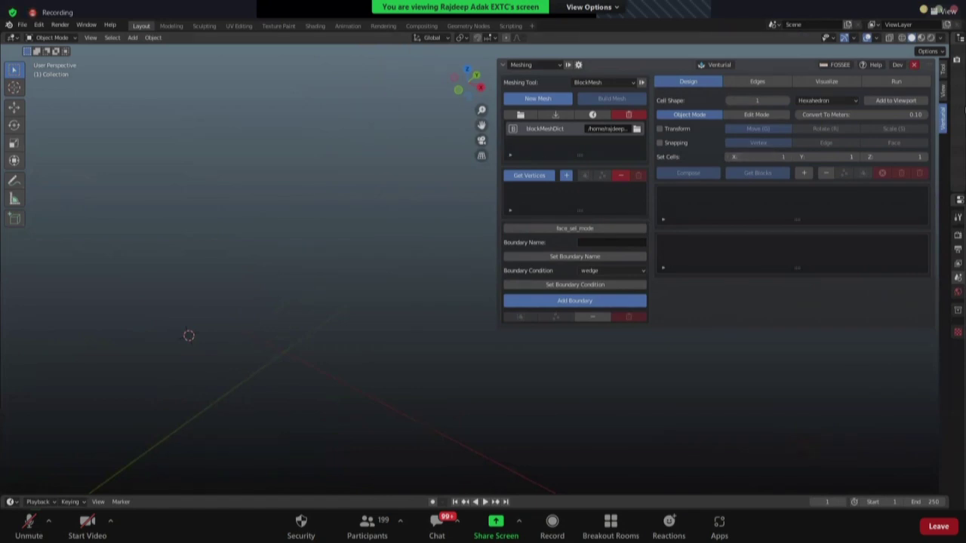
drag(949, 141, 801, 175)
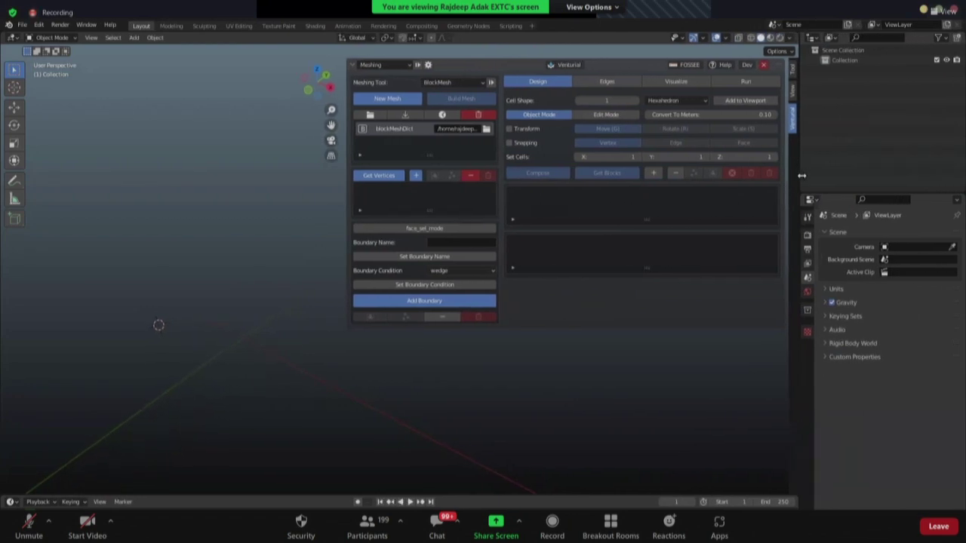
drag(802, 175, 952, 170)
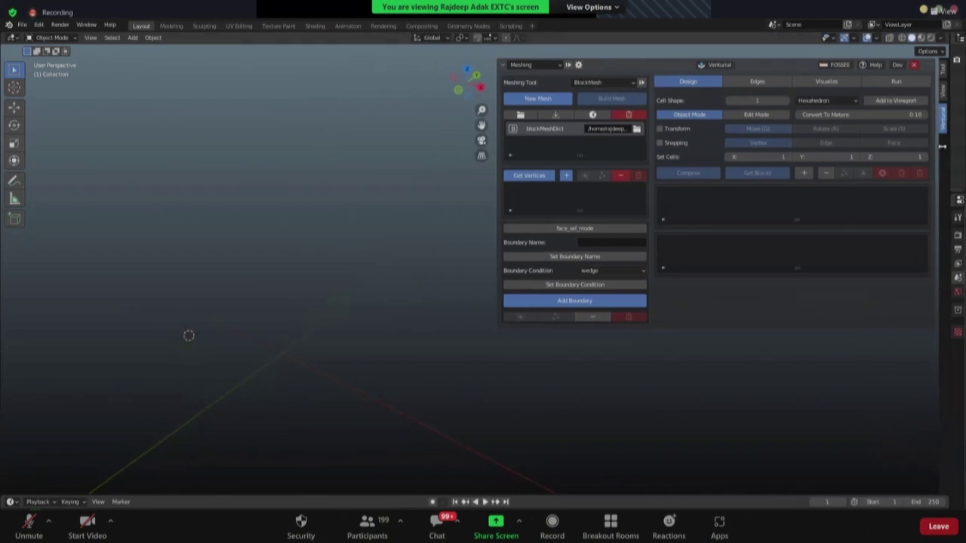
drag(949, 153, 747, 178)
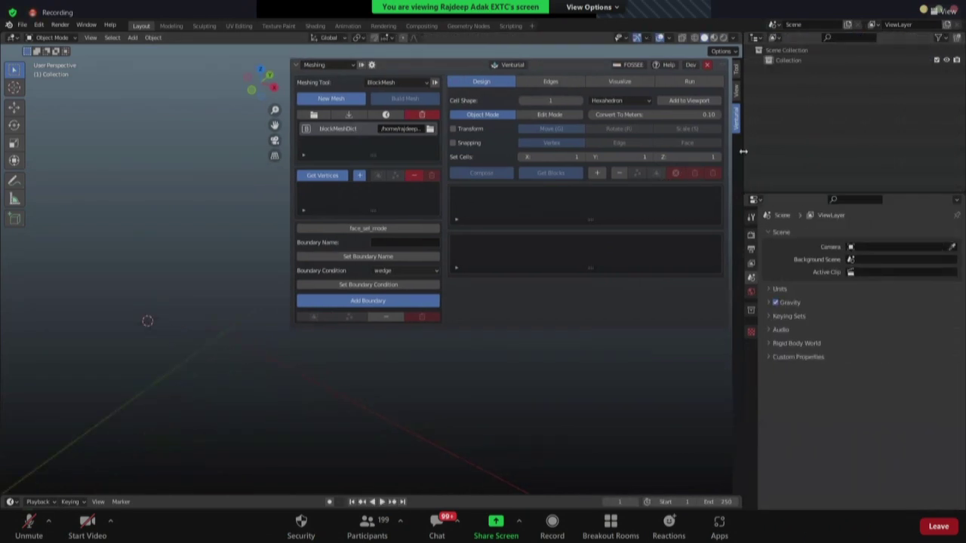
drag(743, 147, 960, 156)
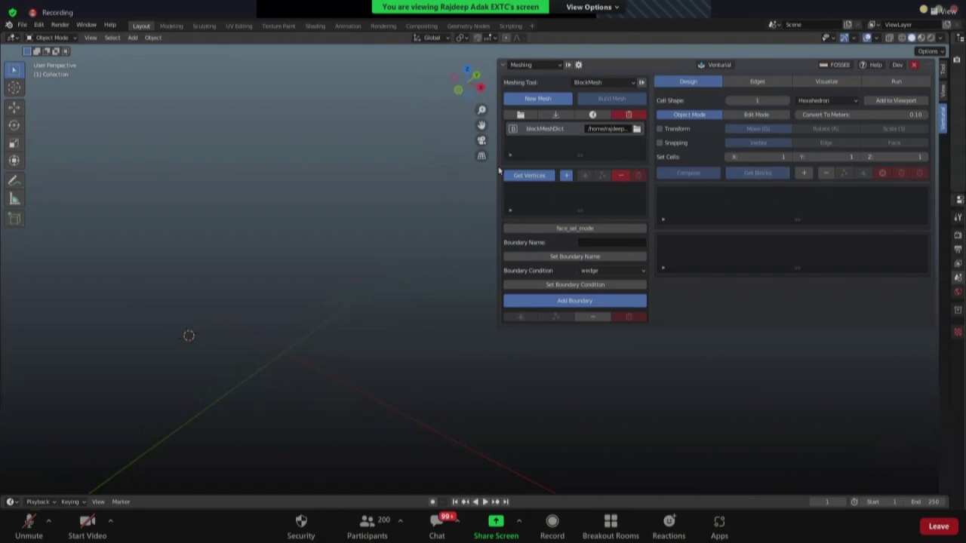
scroll(206, 305, down, 1)
shift+middle_drag(224, 309, 177, 278)
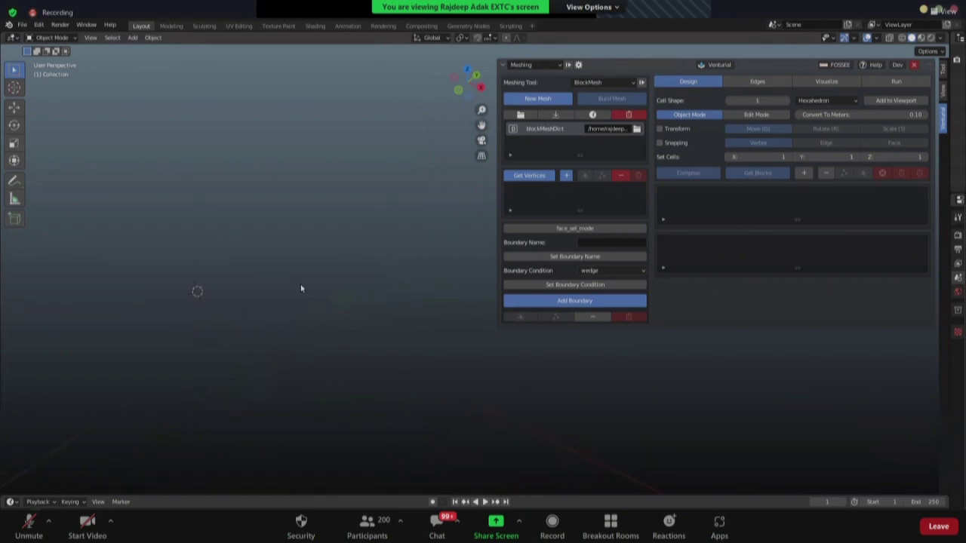
- Set the number of cell shapes to 3, keep Hexahedron as the shape, and add them to the viewport
click(773, 101)
key(BackSpace)
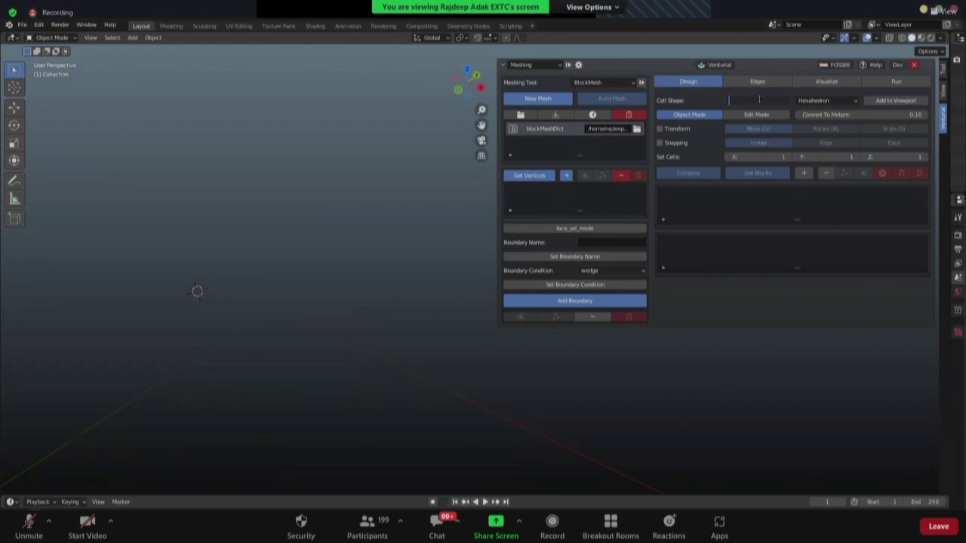
text(1)
key(Return)
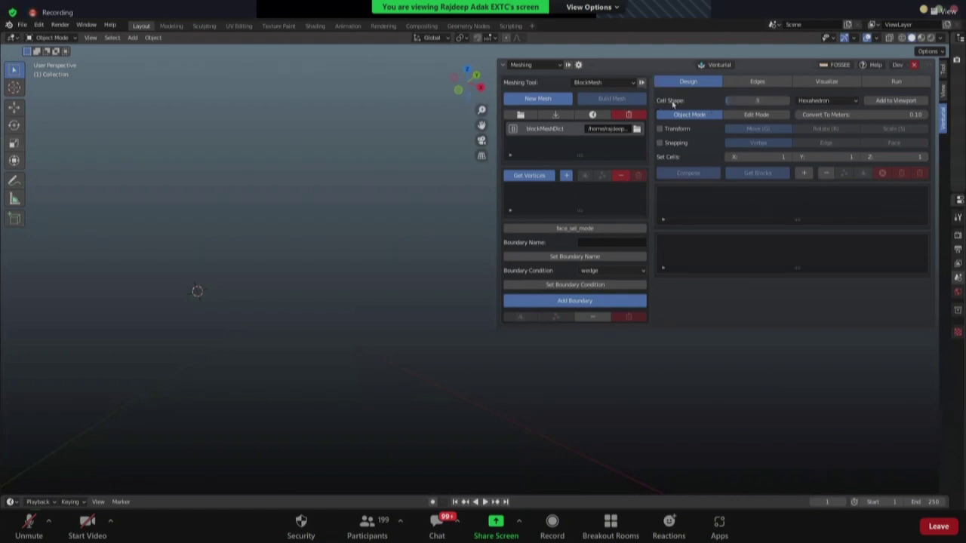
click(838, 102)
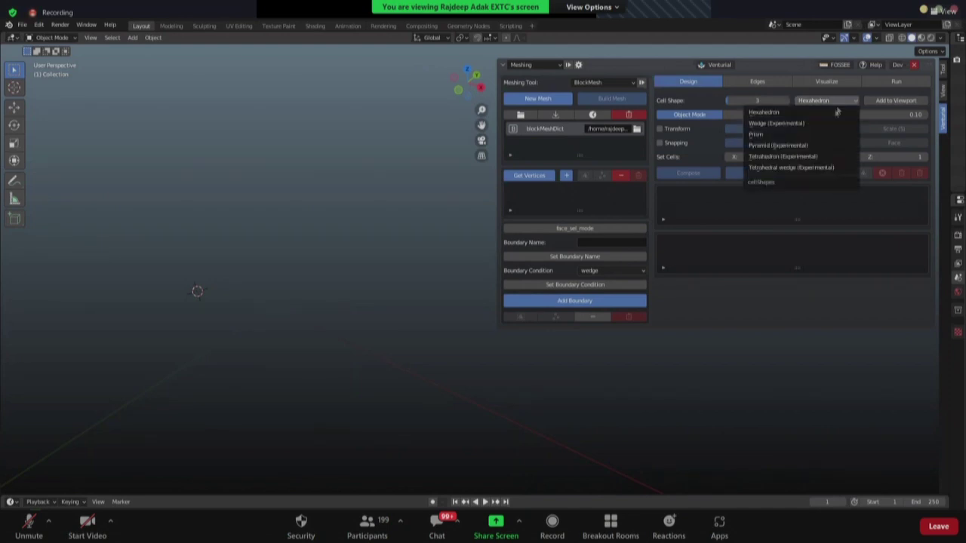
click(836, 112)
click(840, 103)
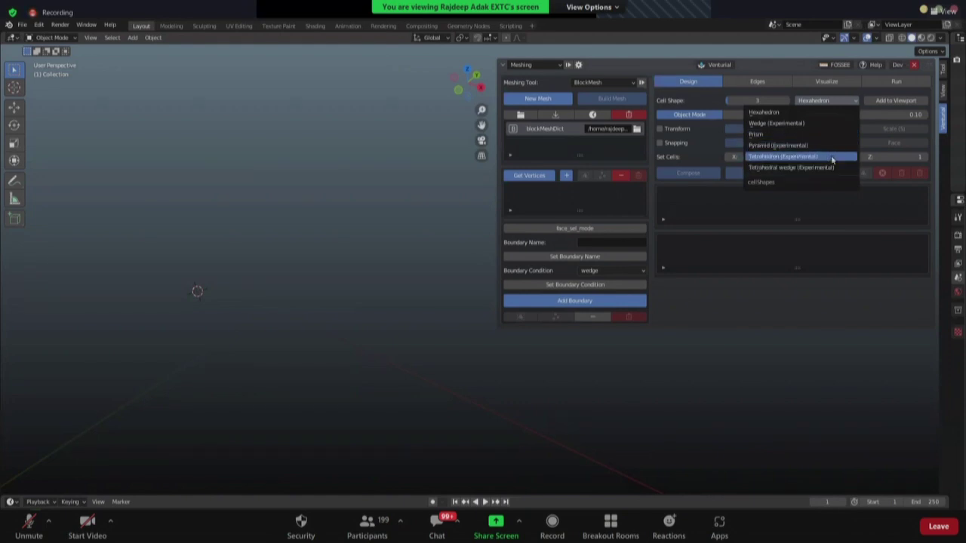
click(805, 113)
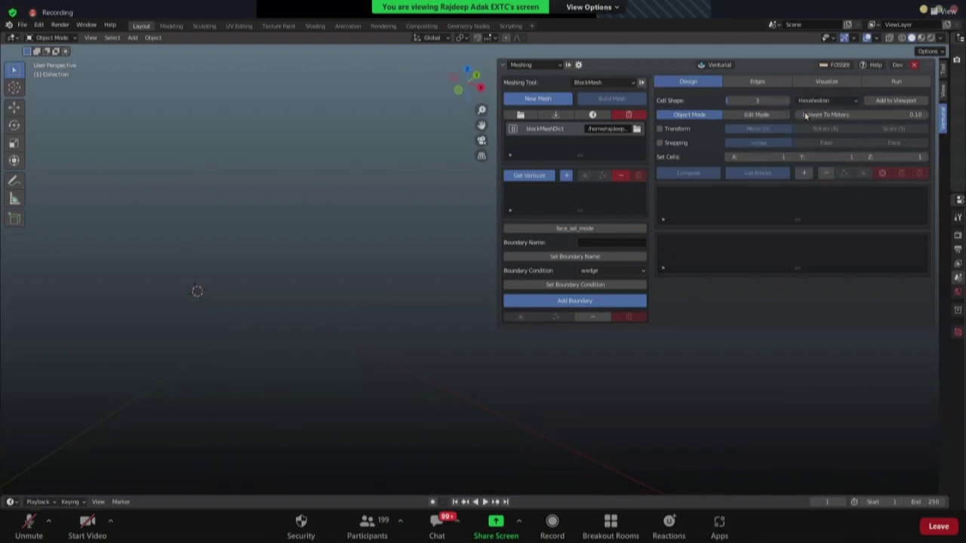
click(896, 101)
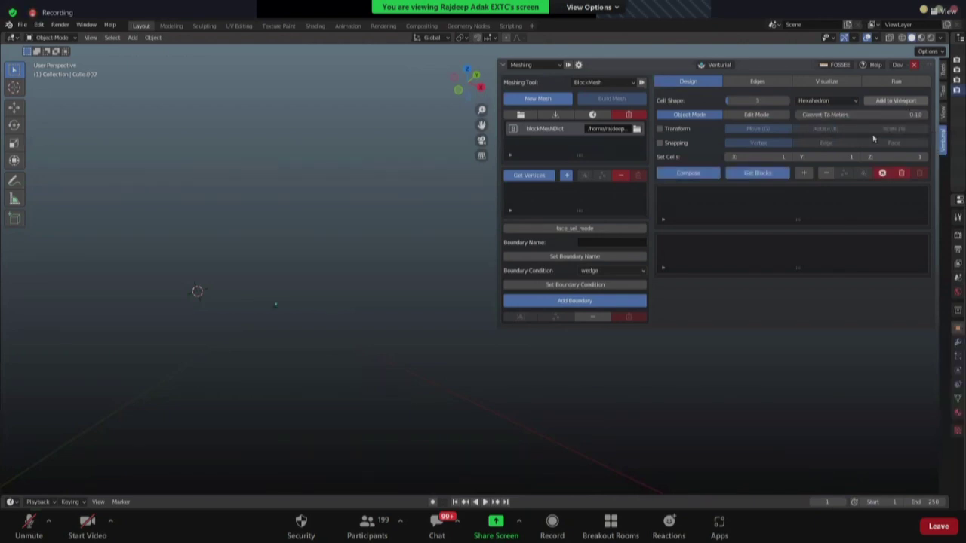
scroll(233, 340, up, 4)
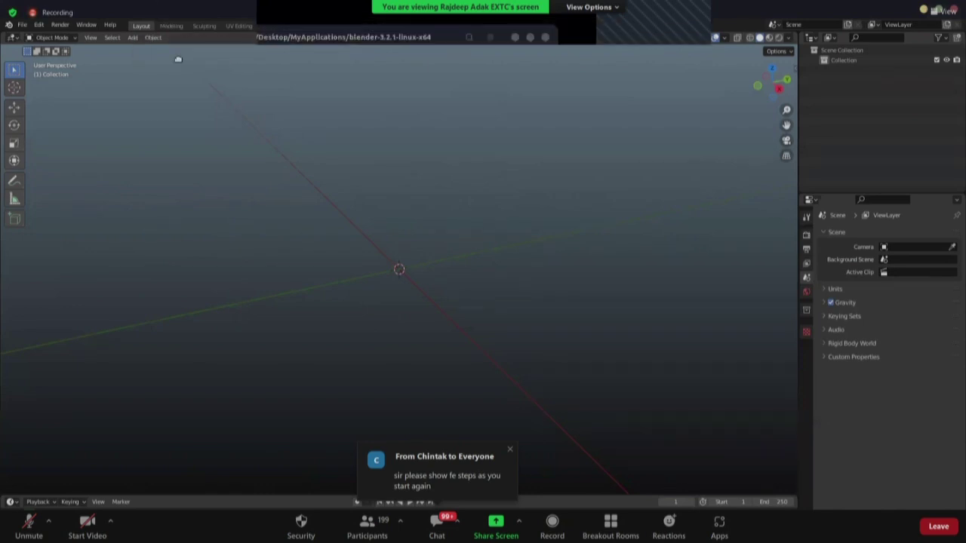
- Quit Blender without saving the changes and enlarge the terminal window
double_click(377, 34)
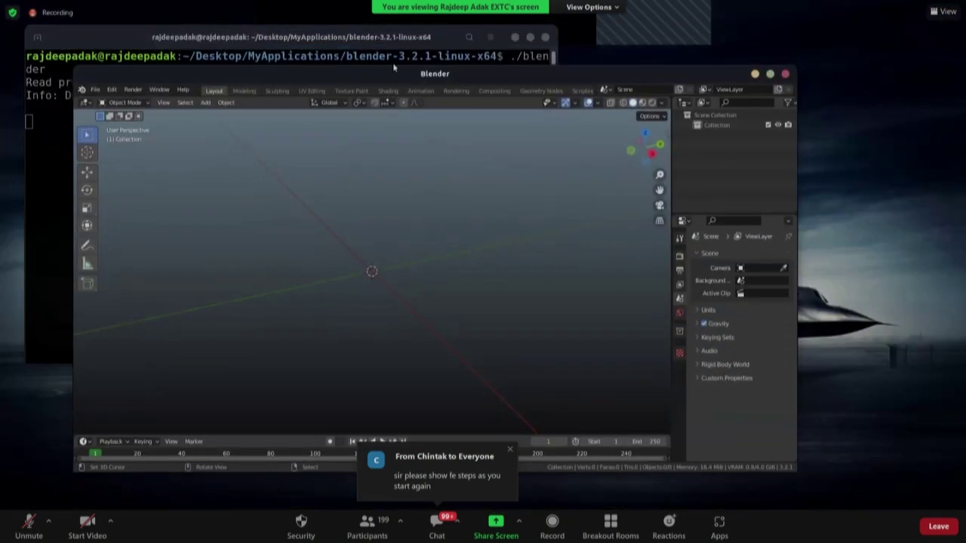
click(785, 74)
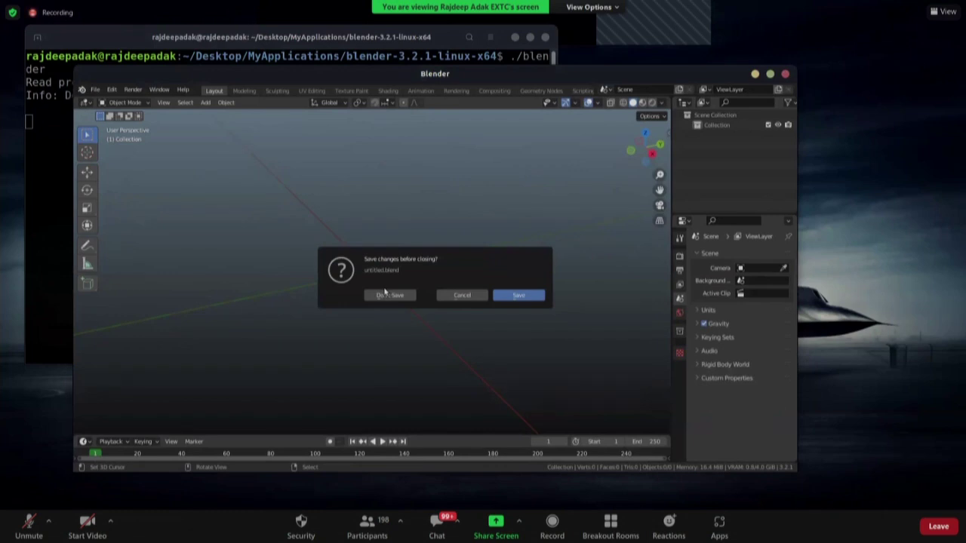
click(411, 296)
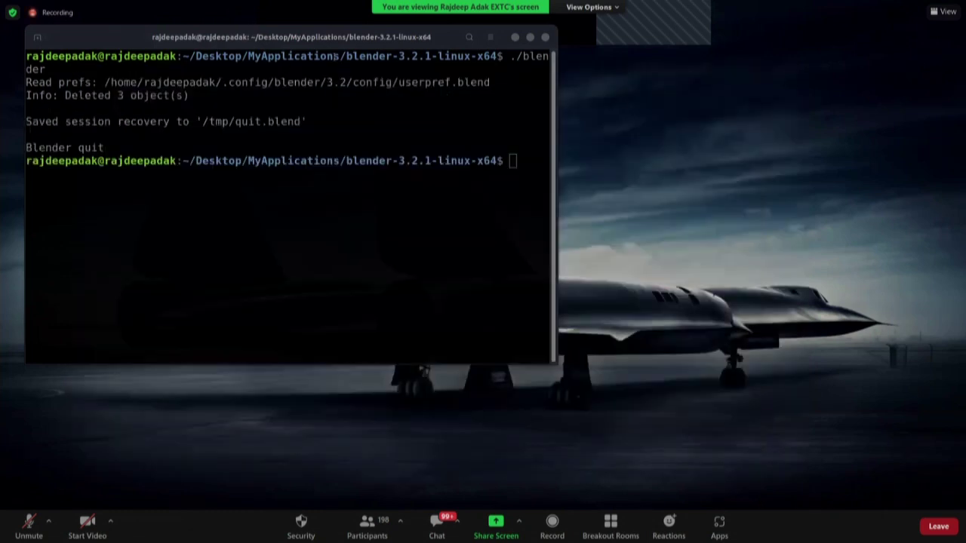
drag(553, 360, 726, 404)
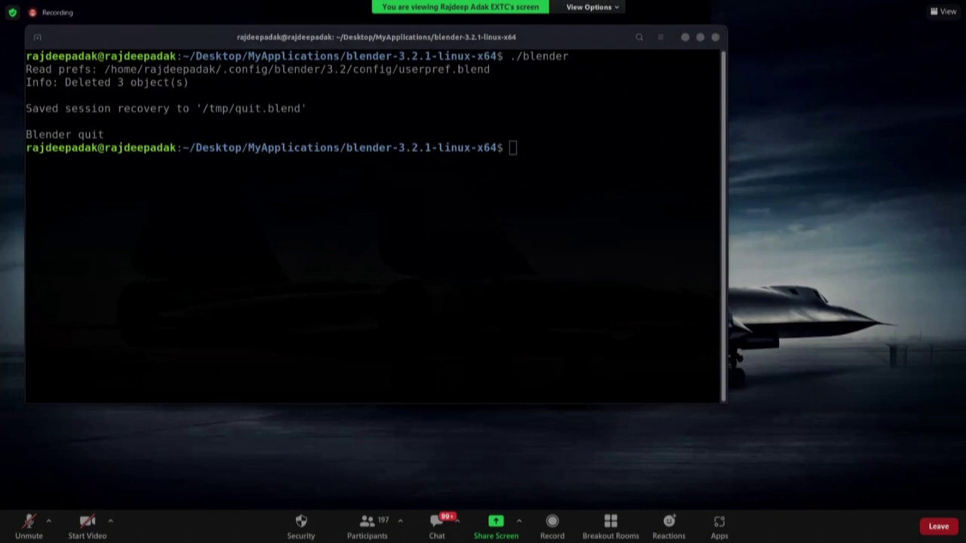
- Open the blender-3.2.1-linux-x64 folder inside Desktop/MyApplications in a maximized file manager window
key(super+e)
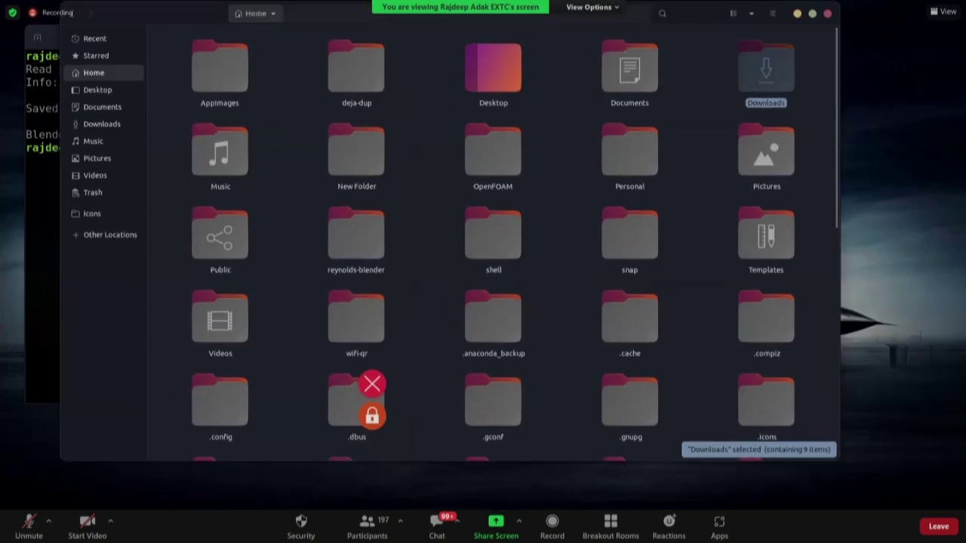
key(ctrl+w)
key(super+e)
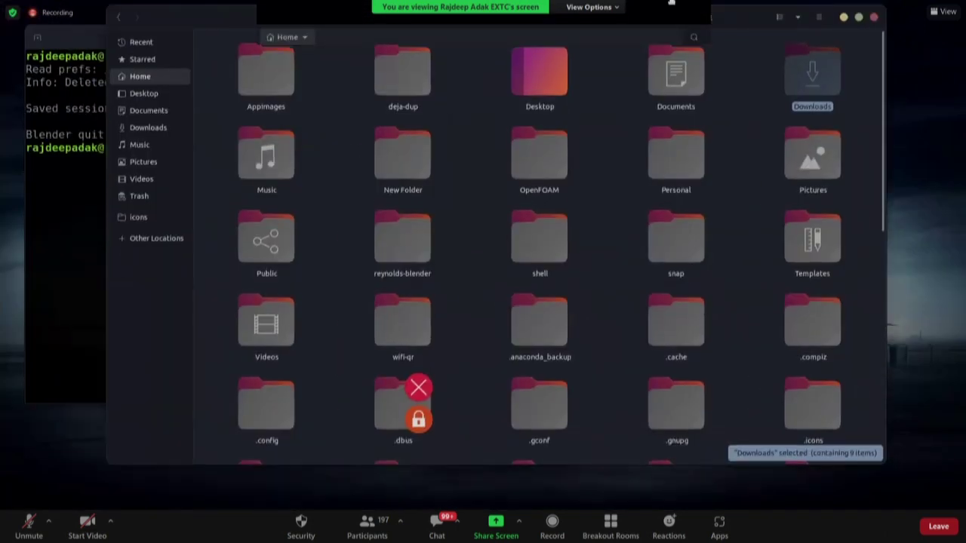
key(super+Up)
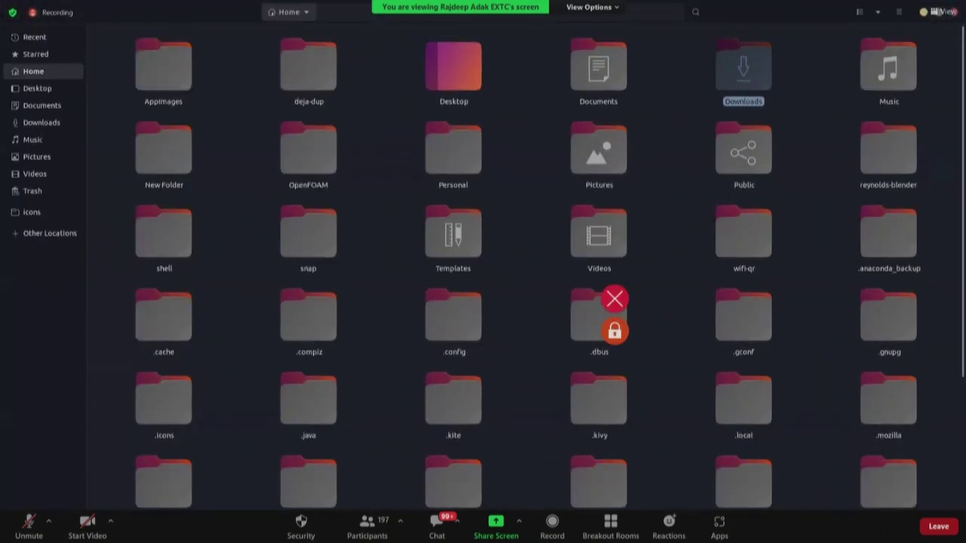
double_click(449, 67)
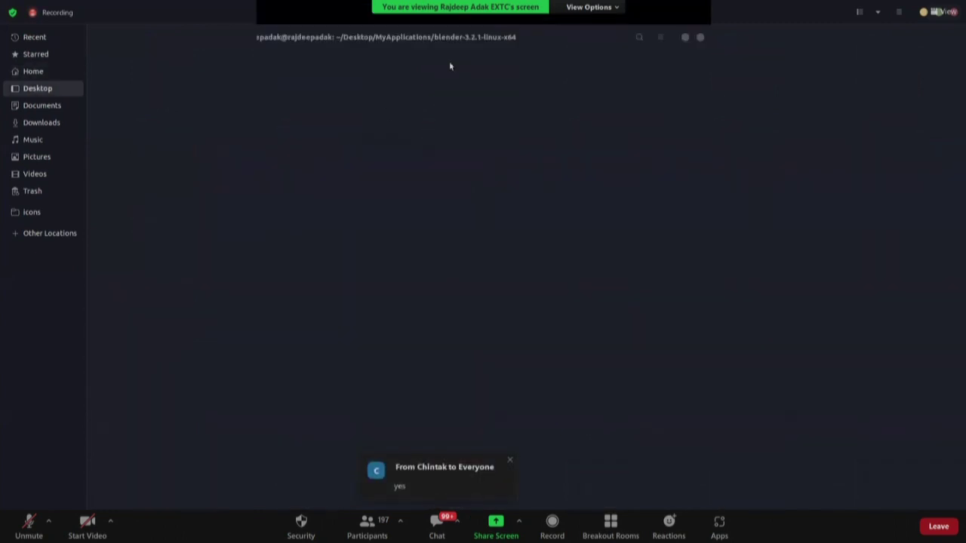
double_click(453, 68)
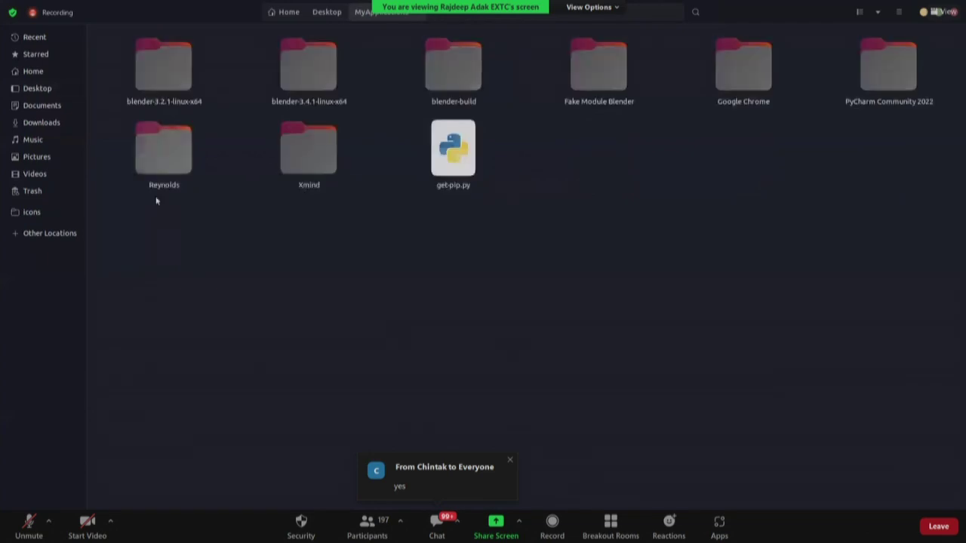
double_click(166, 73)
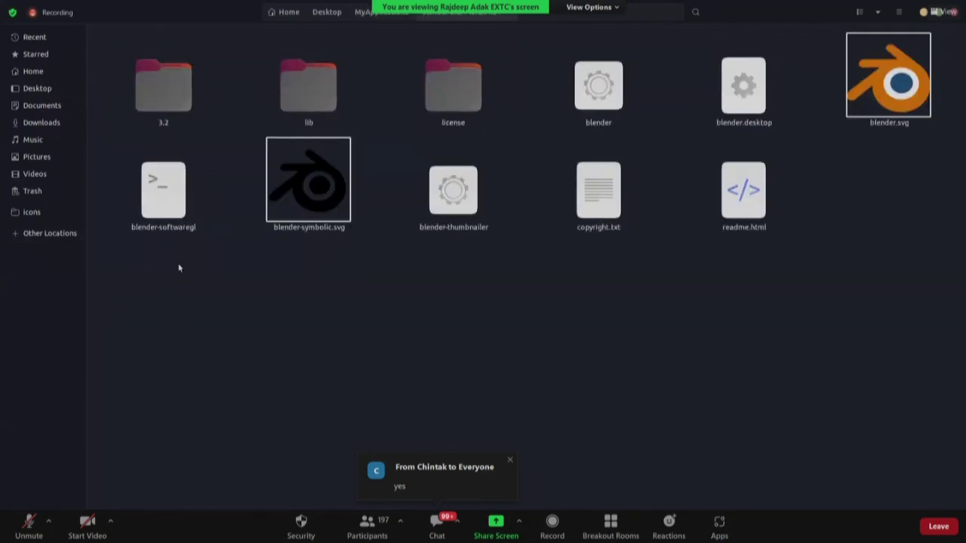
- Open a terminal in the blender-3.2.1-linux-x64 folder and launch Blender with ./blender
right_click(208, 343)
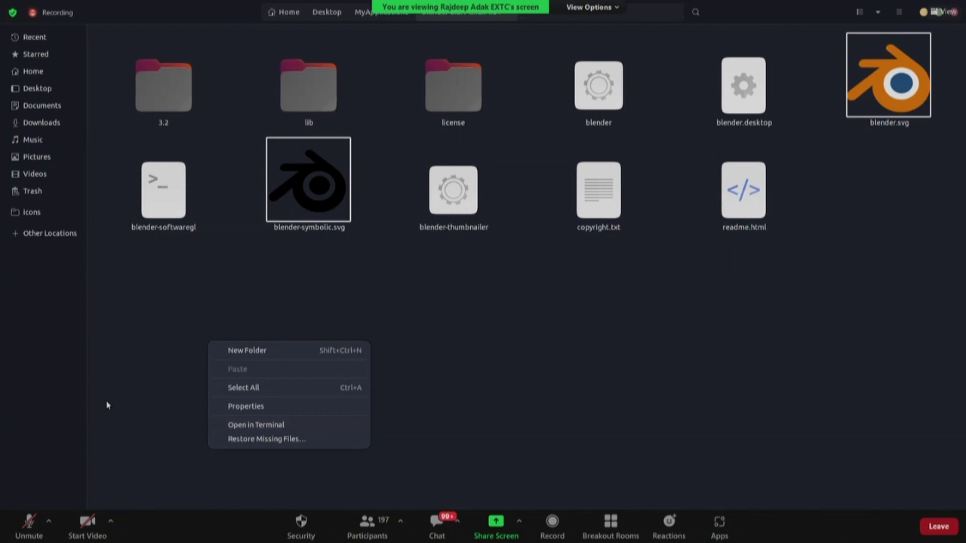
click(219, 427)
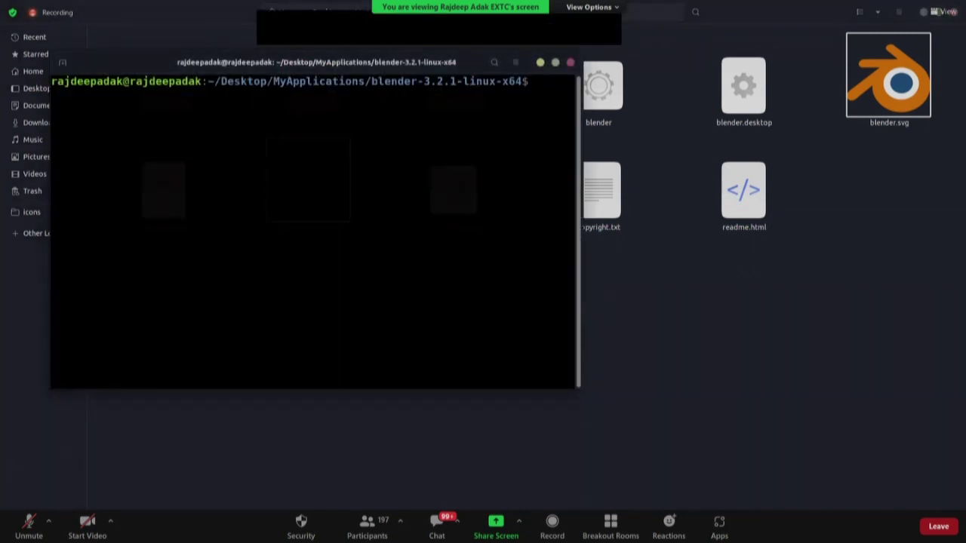
drag(250, 62, 520, 193)
text(./blender)
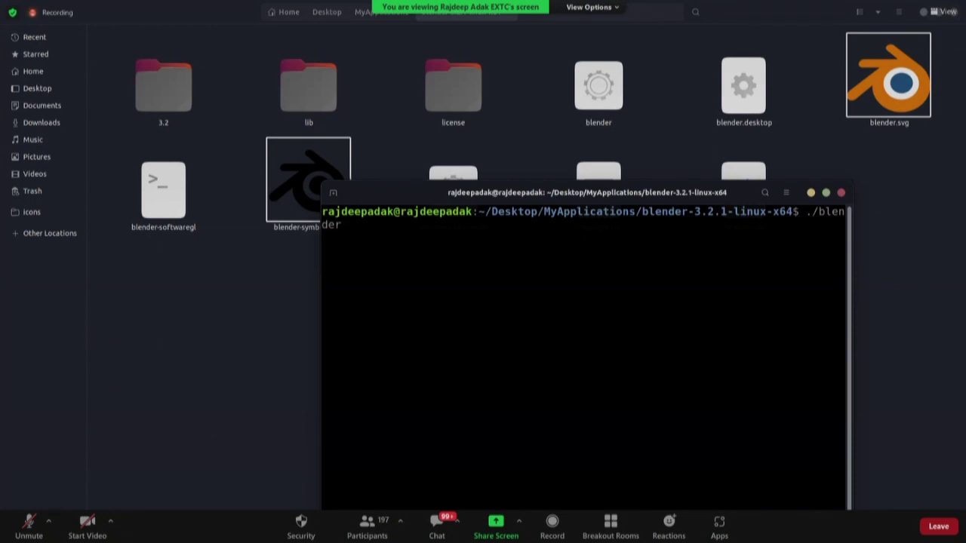
key(Return)
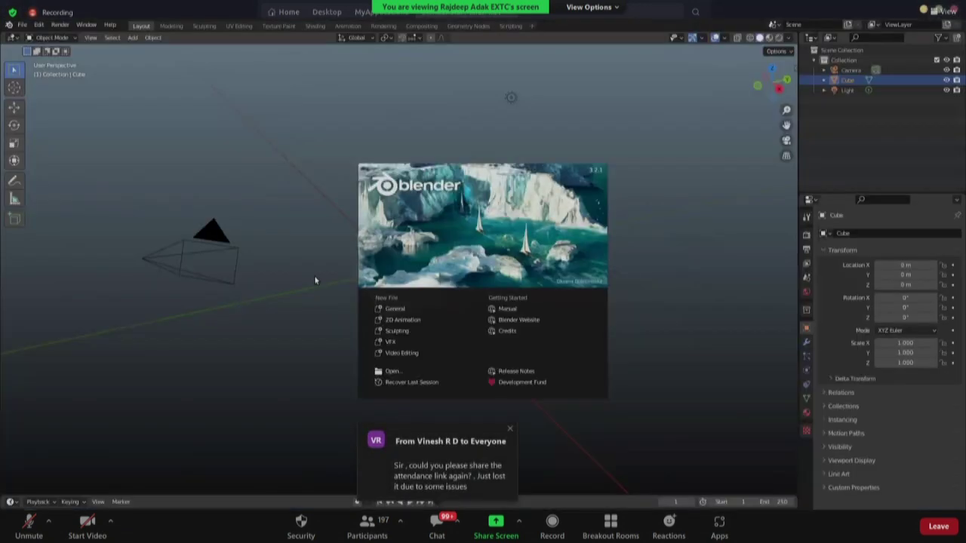
- Dismiss the splash screen and delete the default camera, cube and light from the scene
click(243, 270)
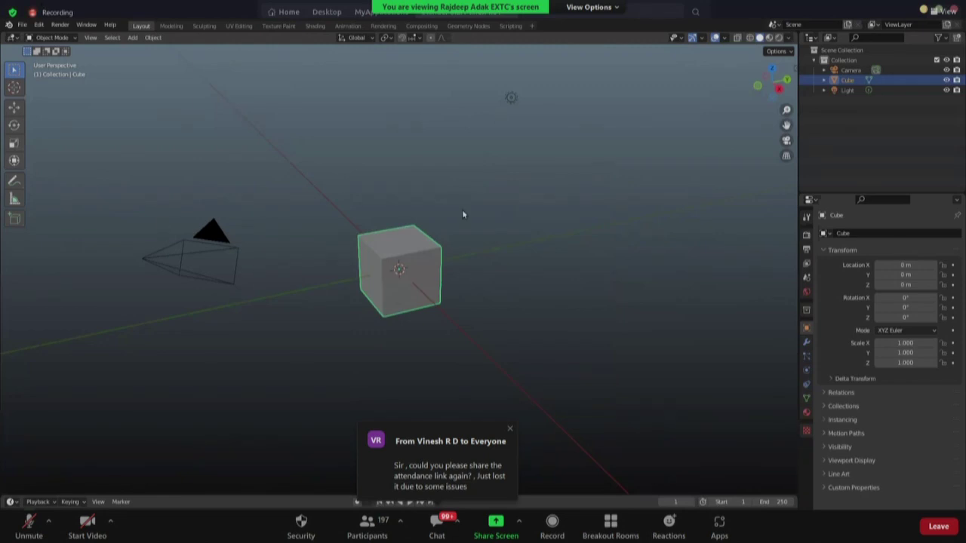
drag(584, 396, 38, 100)
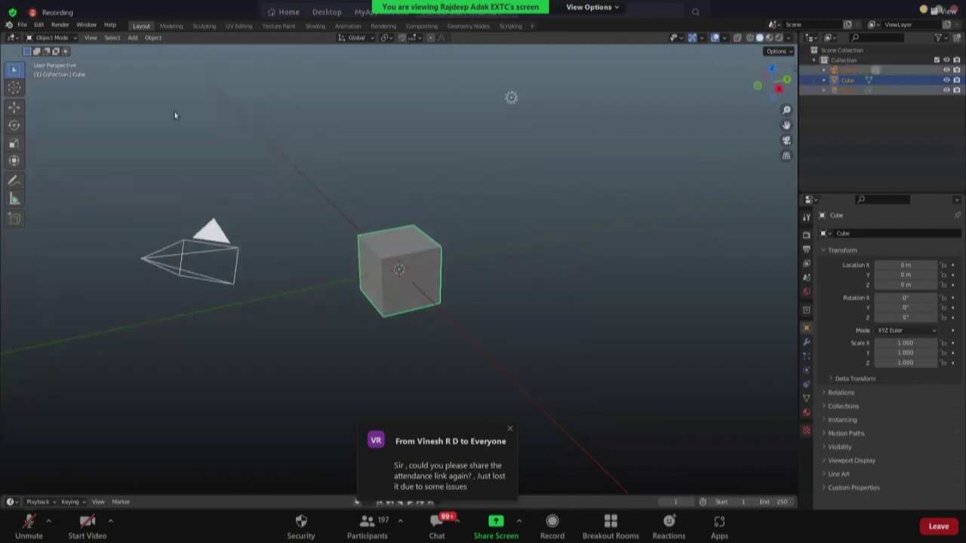
key(Delete)
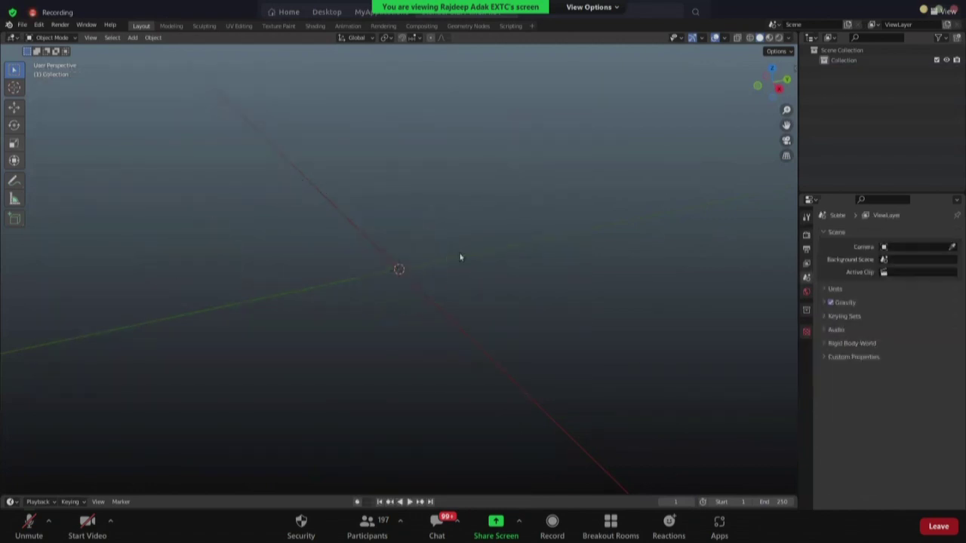
- Widen the 3D viewport by shrinking the outliner and properties area to a narrow strip
drag(797, 170, 945, 164)
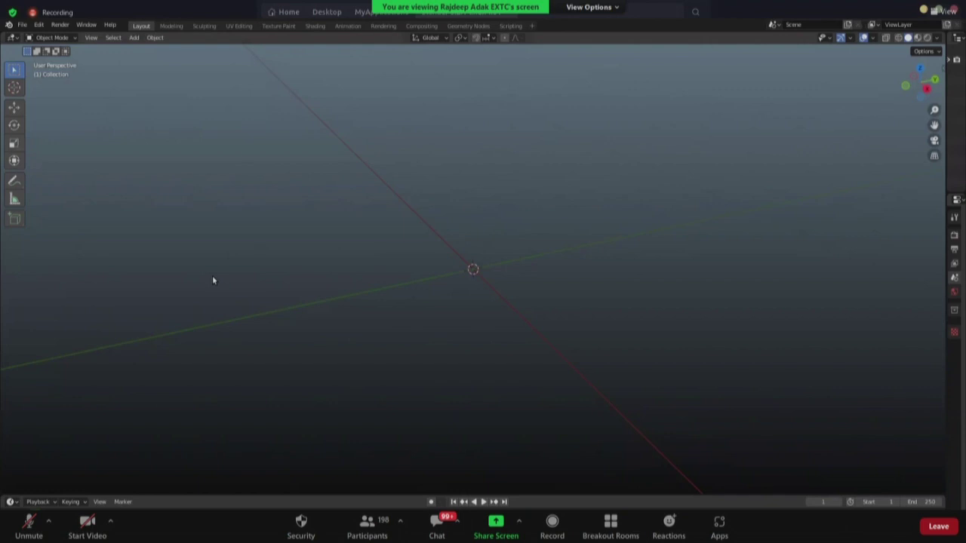
drag(734, 435, 101, 55)
drag(732, 425, 147, 82)
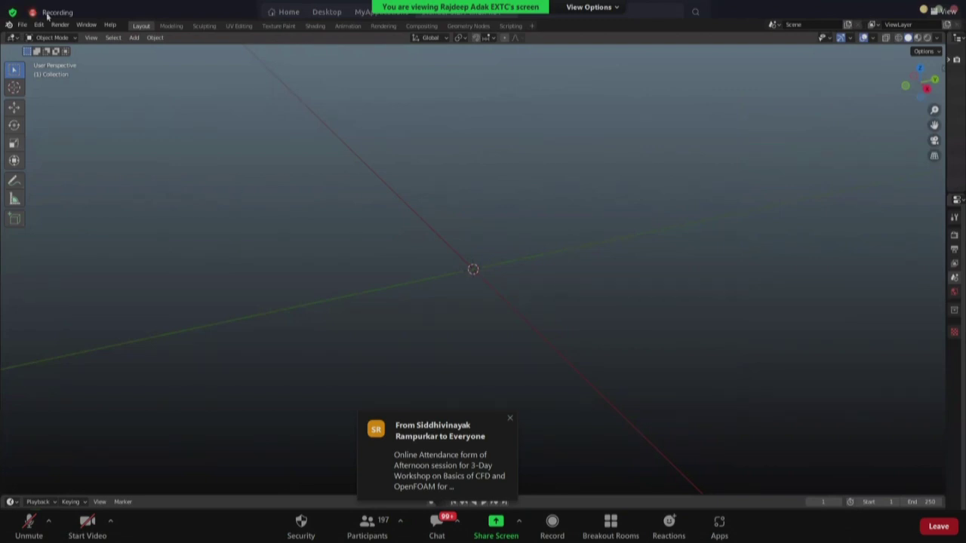
- Show the Venturial panel in the viewport's sidebar and widen it until all its meshing controls fit
shift+right_click(642, 219)
key(n)
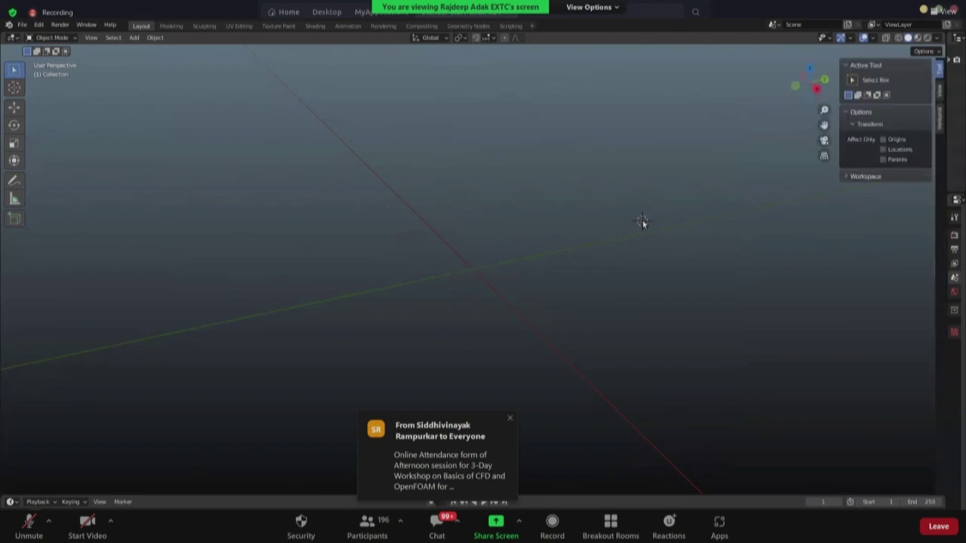
click(939, 125)
drag(500, 199, 470, 205)
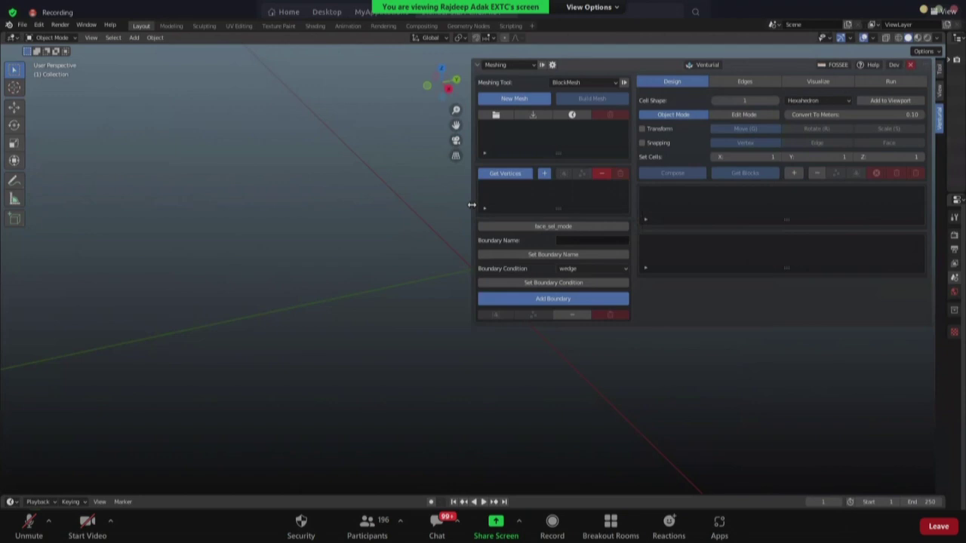
- Create a new BlockMesh mesh file named blockMeshDict, stored in the folder named folder on the Desktop
click(513, 99)
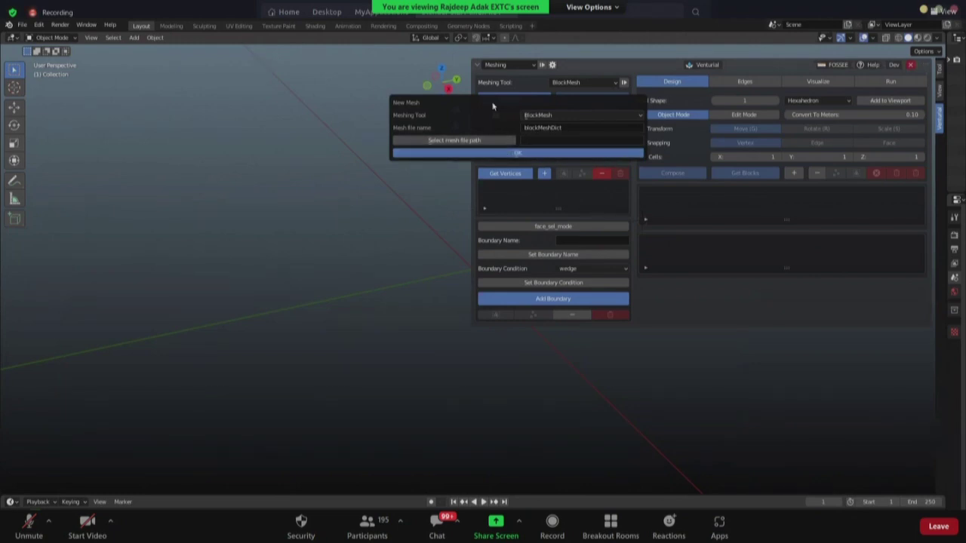
click(494, 142)
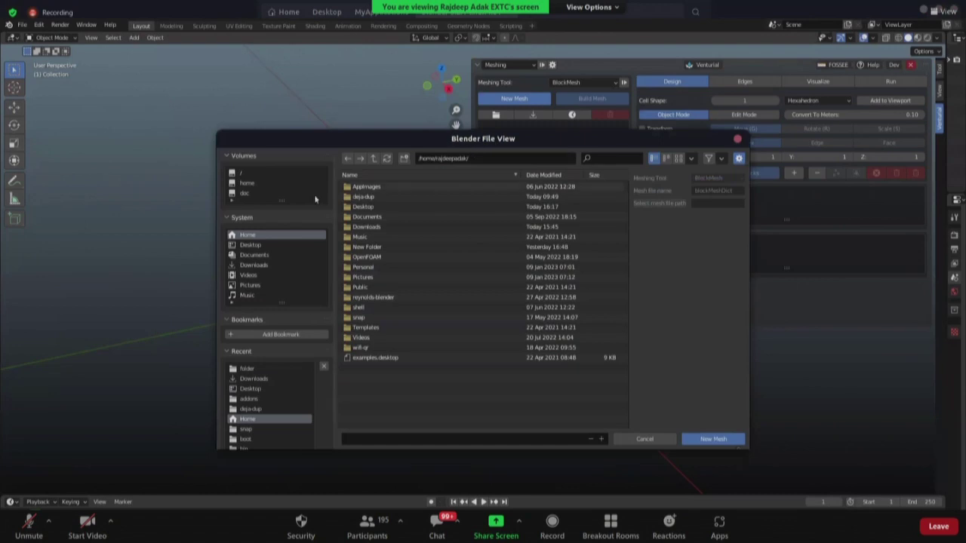
click(362, 207)
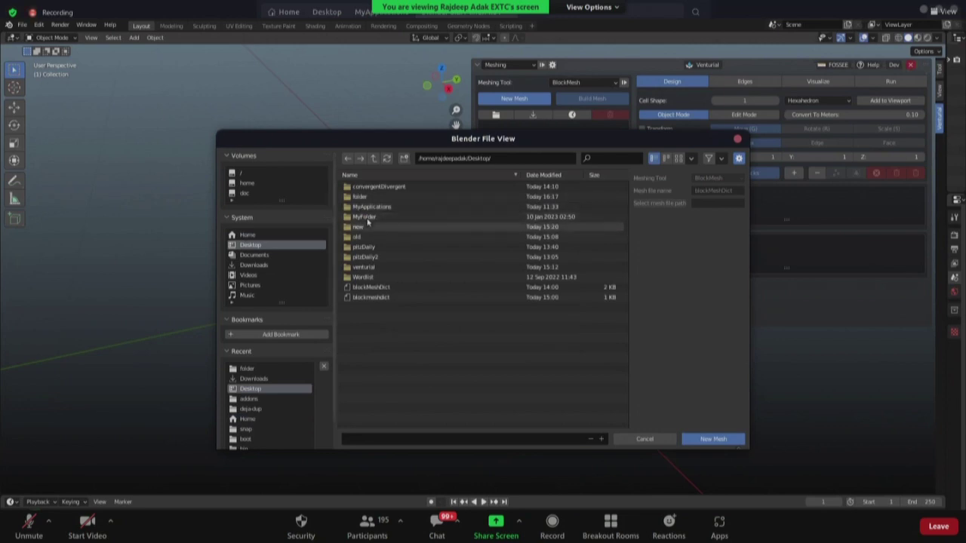
click(377, 198)
double_click(376, 199)
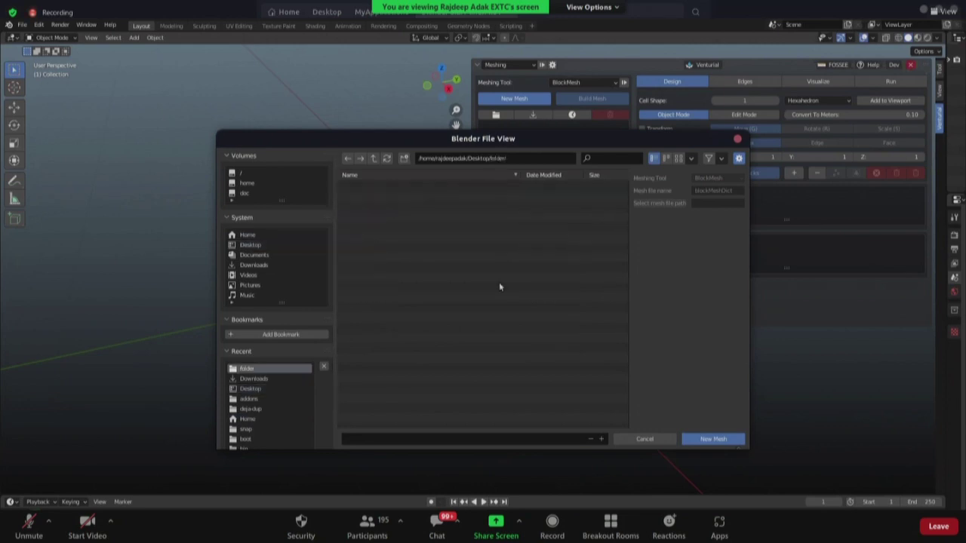
click(706, 439)
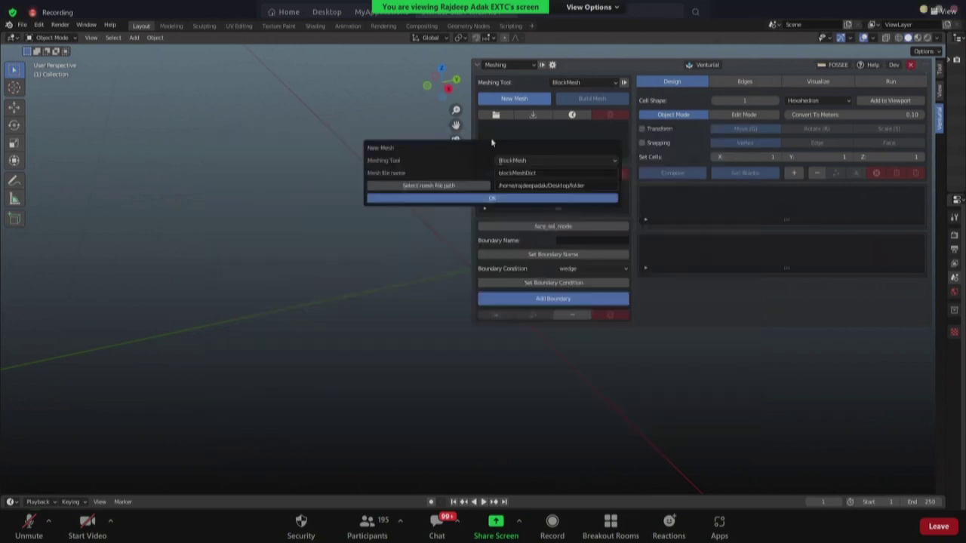
click(475, 199)
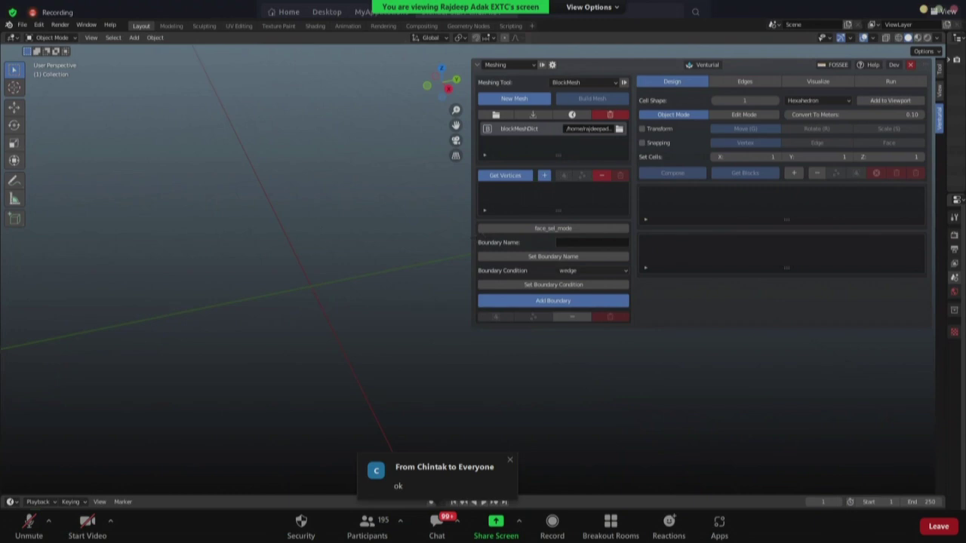
- Look up the Venturial add-on in the Blender preferences by searching the add-ons for "ven"
click(41, 28)
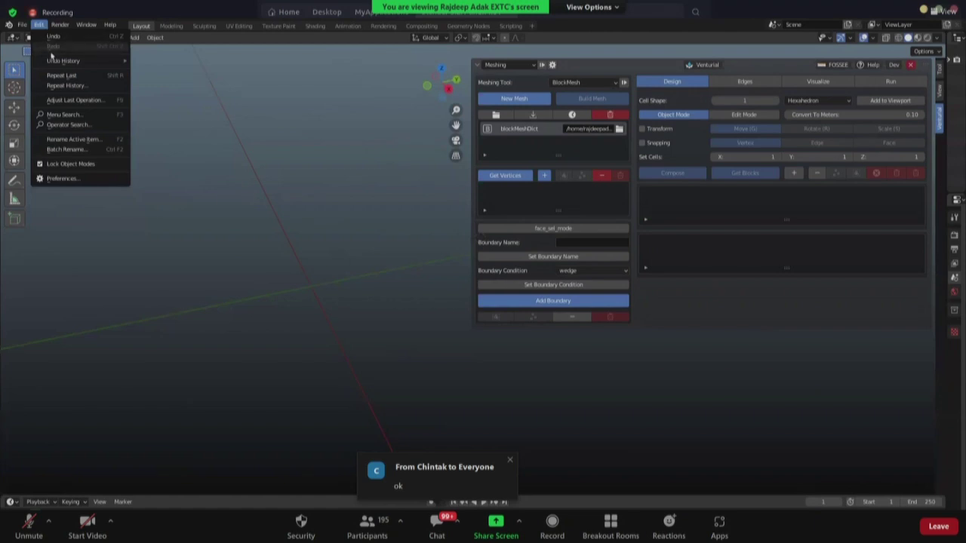
click(68, 180)
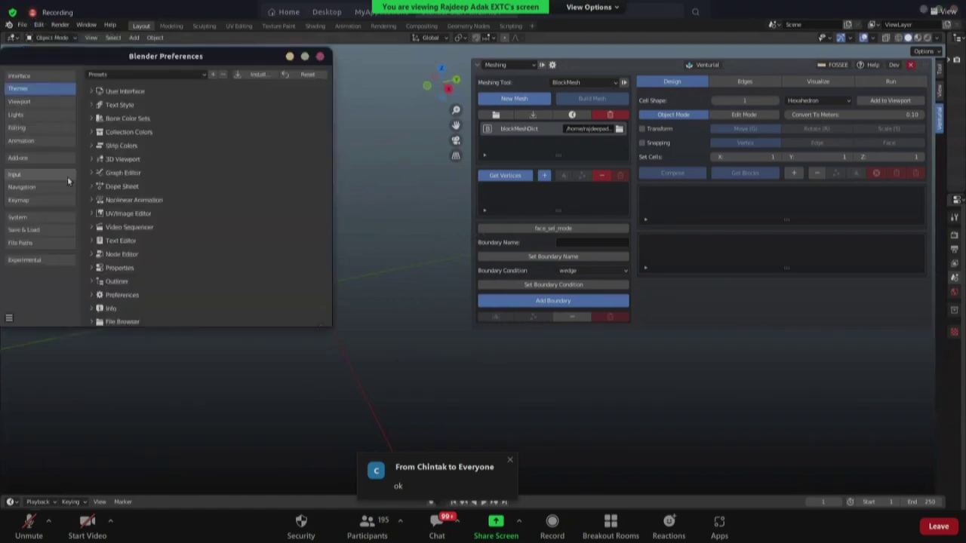
drag(99, 54, 137, 57)
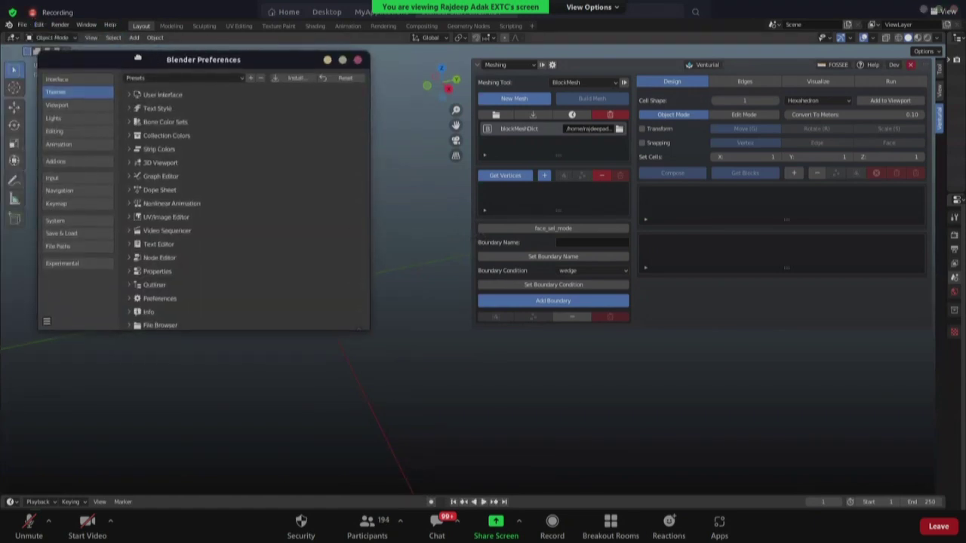
click(71, 162)
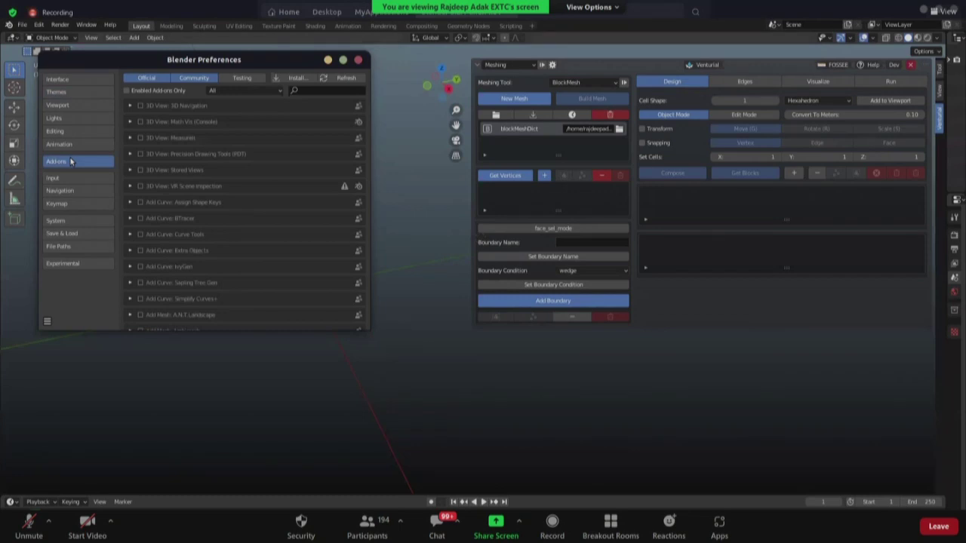
click(328, 91)
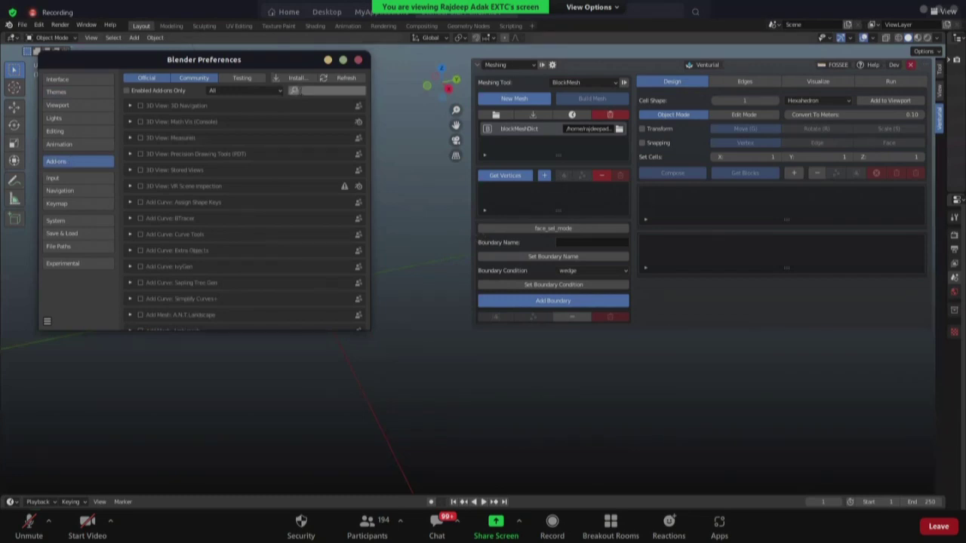
text(ve)
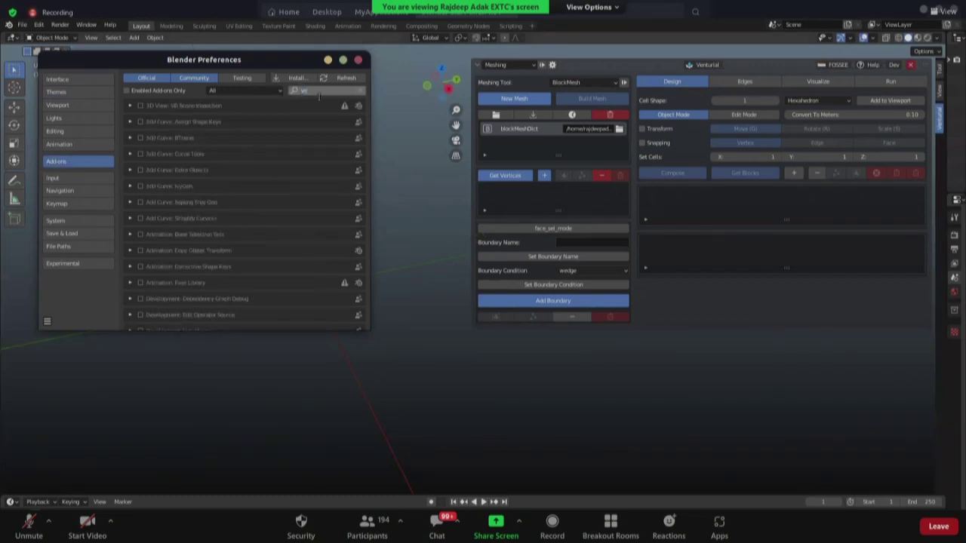
text(n)
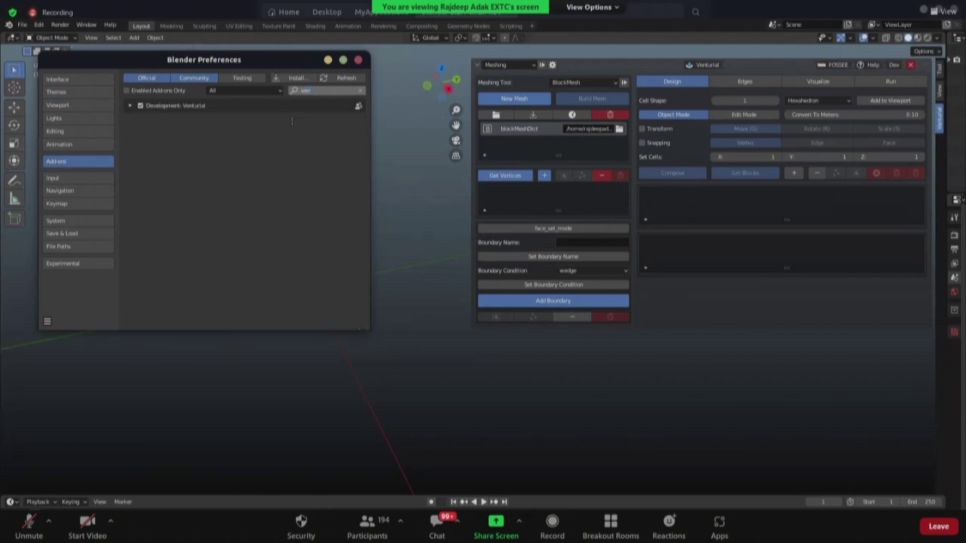
- Clear the add-on search, locate venturial.zip in Downloads through the add-on installer, and close the dialogs without installing it
click(360, 90)
click(298, 78)
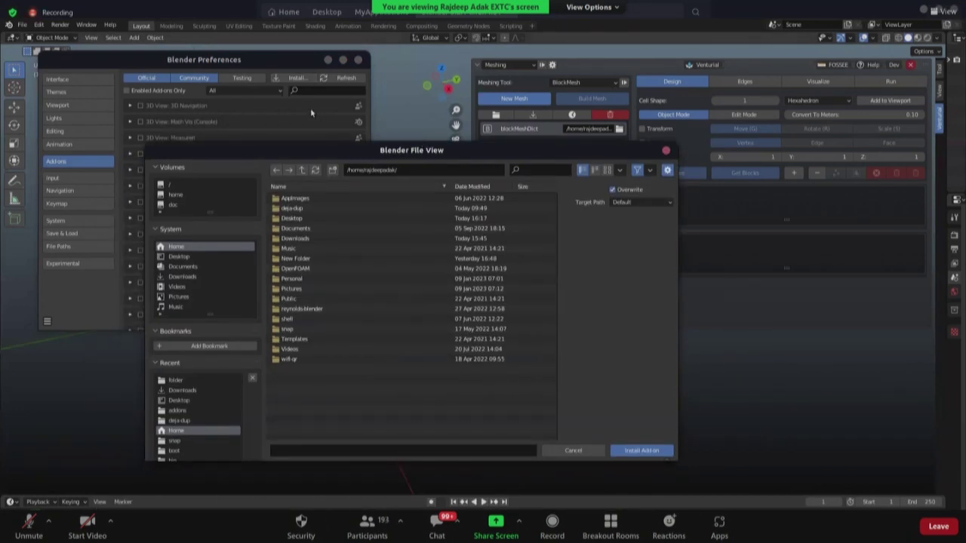
click(198, 277)
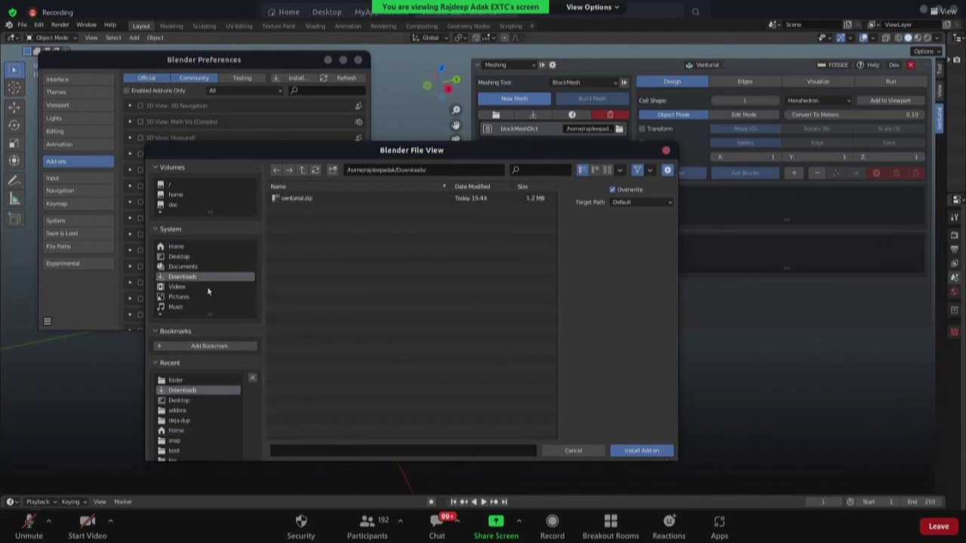
click(304, 198)
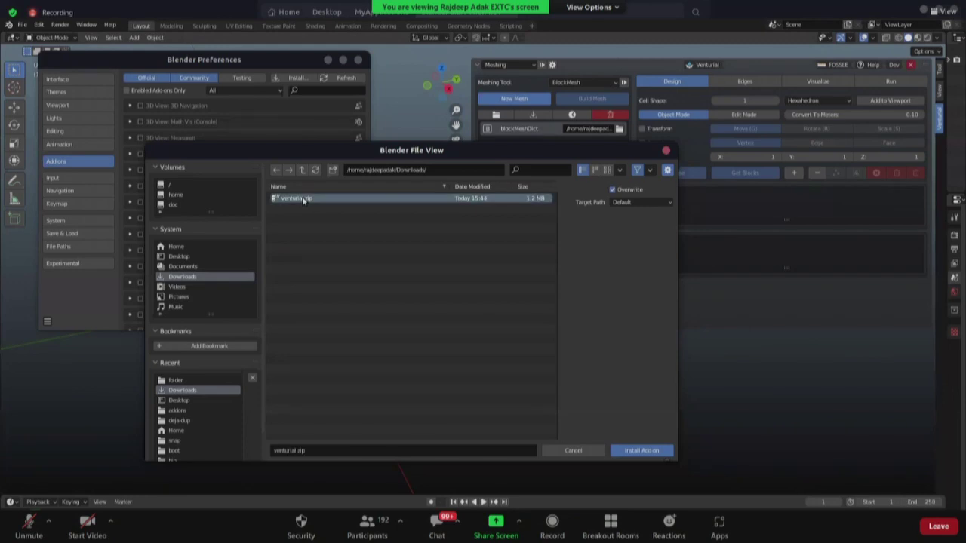
click(667, 151)
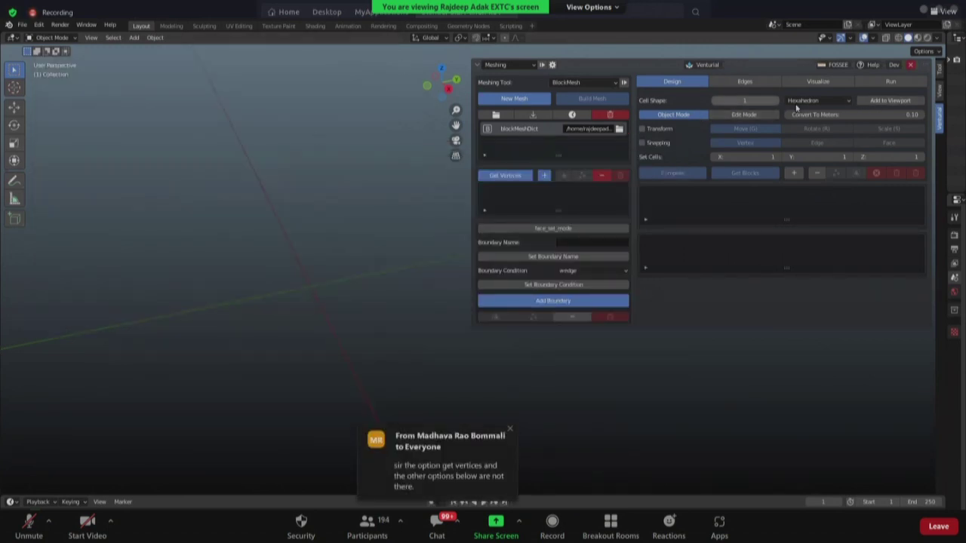
- Set the number of hexahedron cells to 3 and add them to the viewport
click(745, 100)
text(6)
key(Return)
drag(747, 101, 735, 100)
click(877, 103)
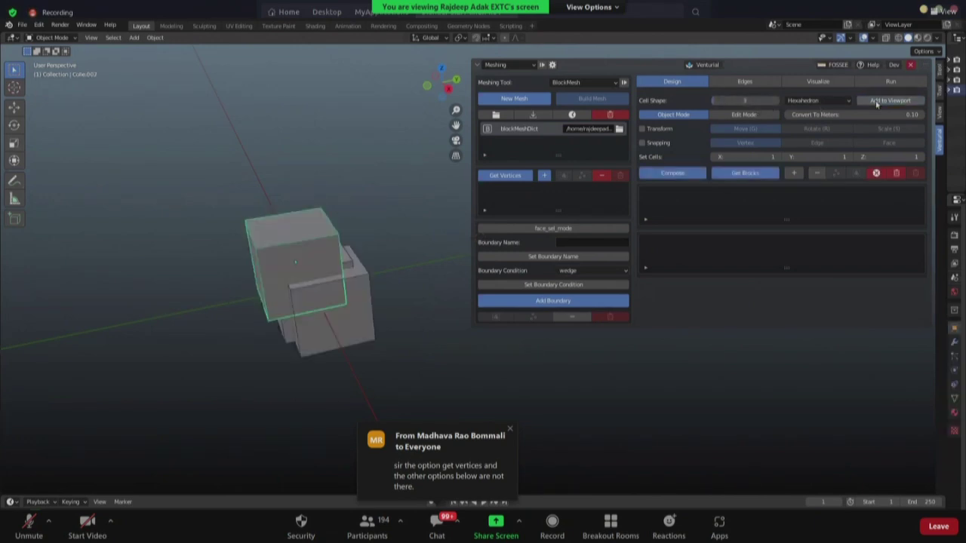
- Turn on X-ray display for the viewport to see through the overlapping cubes
click(323, 291)
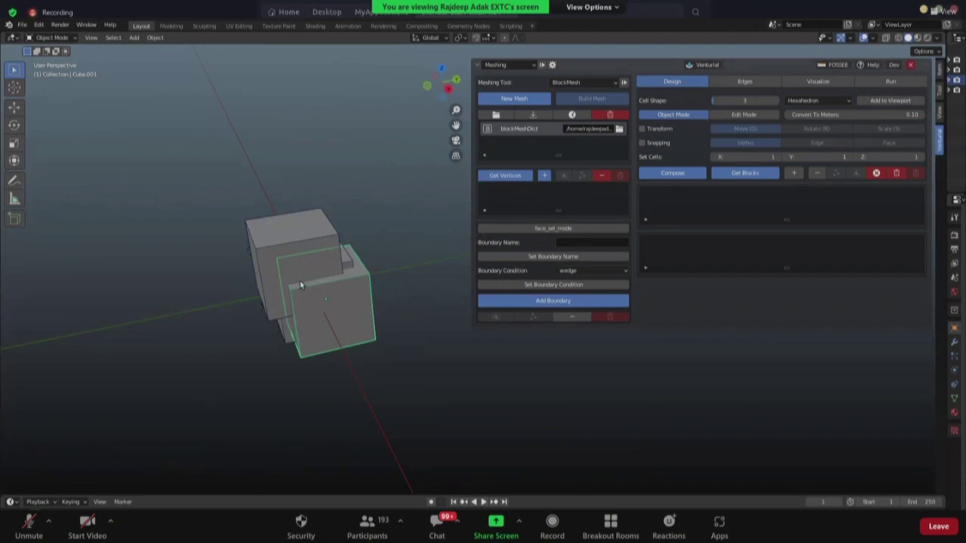
click(886, 39)
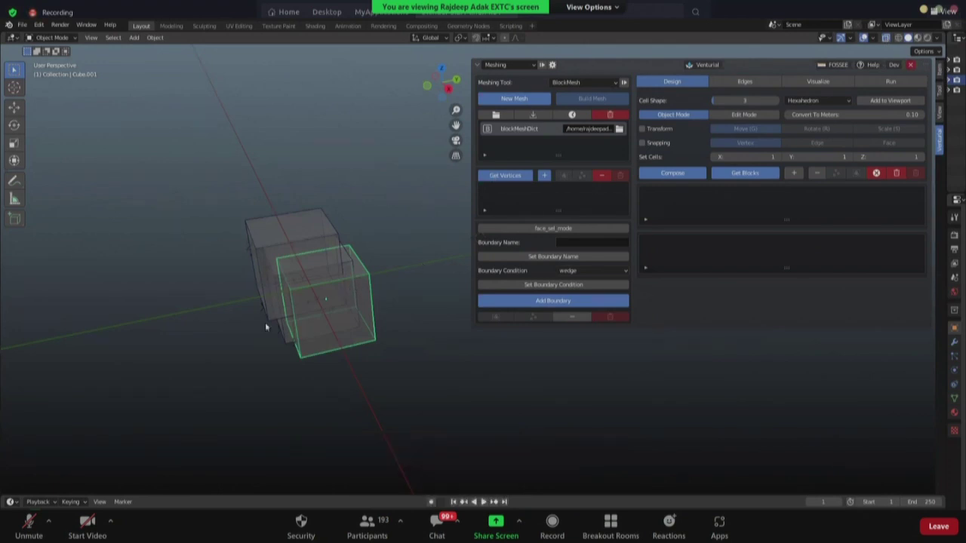
middle_drag(266, 327, 267, 345)
key(alt+z)
key(alt+z)
middle_drag(276, 301, 264, 280)
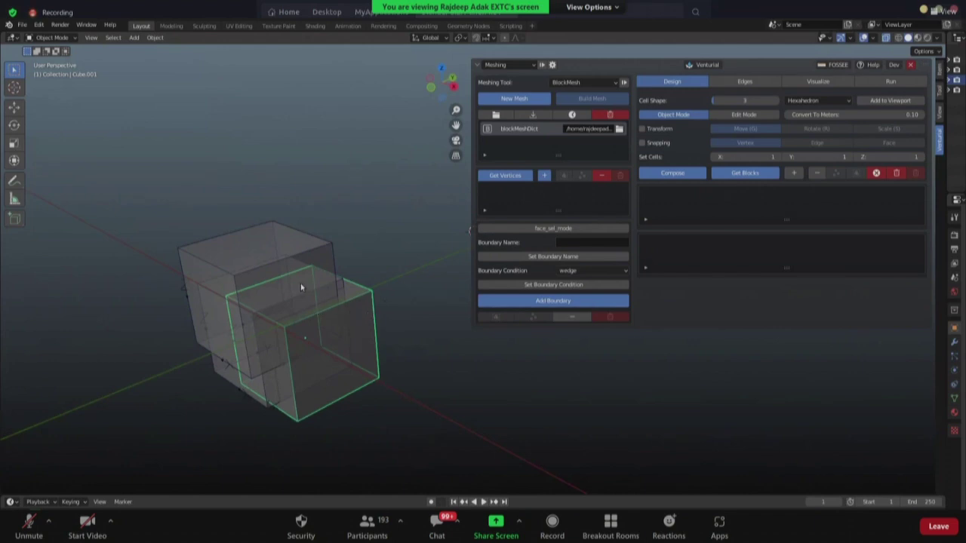
- Move the upper cube and the rear cube away from the third so that the three cells no longer overlap
click(288, 252)
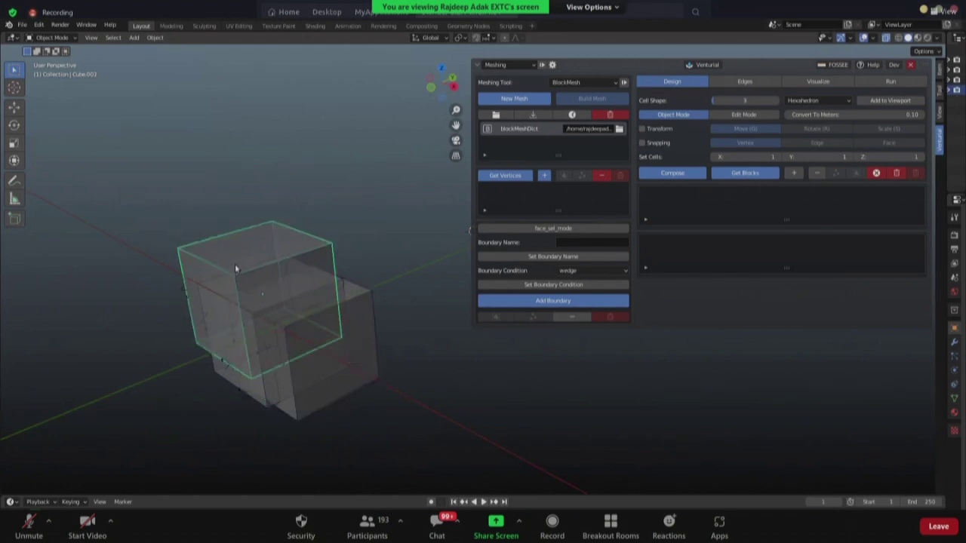
click(273, 224)
drag(273, 224, 166, 132)
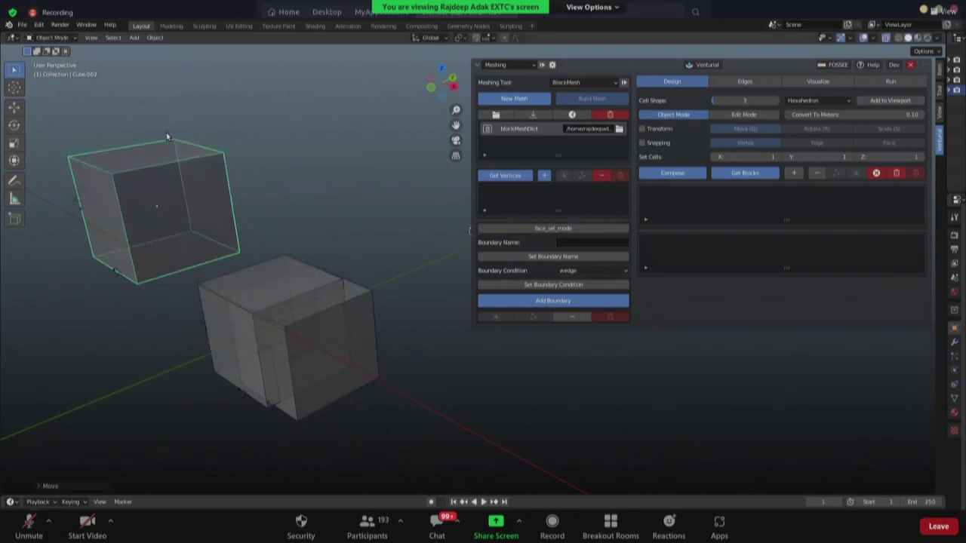
click(298, 287)
drag(298, 283, 361, 128)
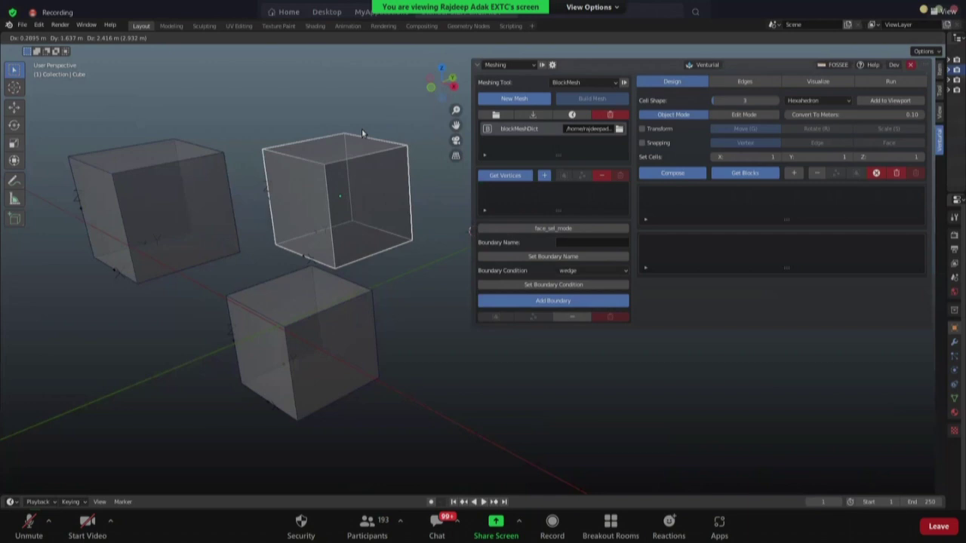
scroll(300, 379, down, 1)
middle_drag(278, 381, 231, 395)
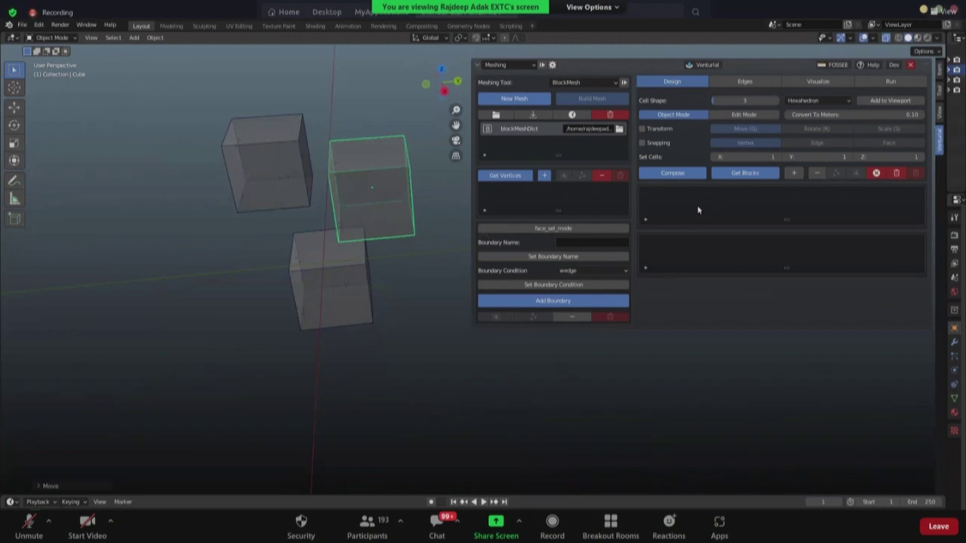
- Enable vertex snapping and move the selected cube so its corner snaps to the lower cube's corner, side by side
click(641, 143)
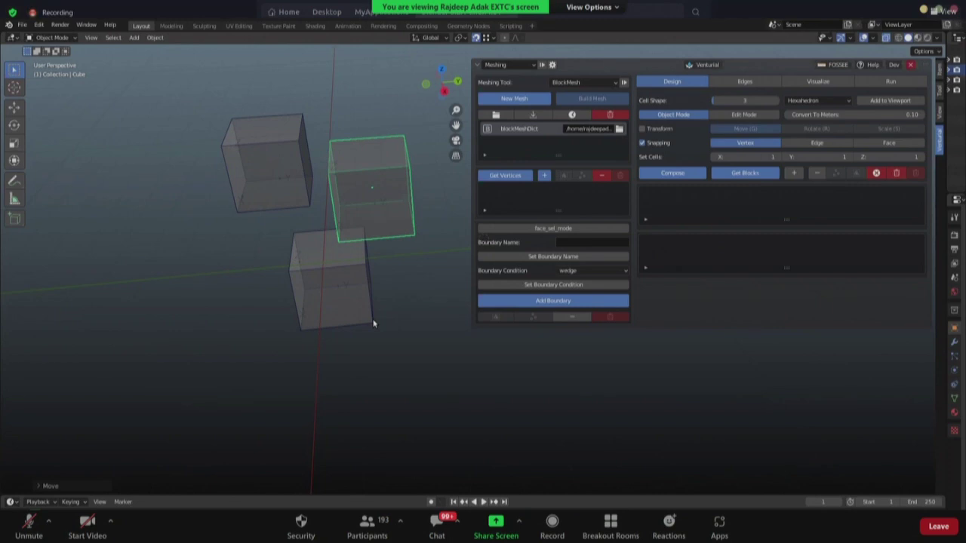
click(353, 195)
key(g)
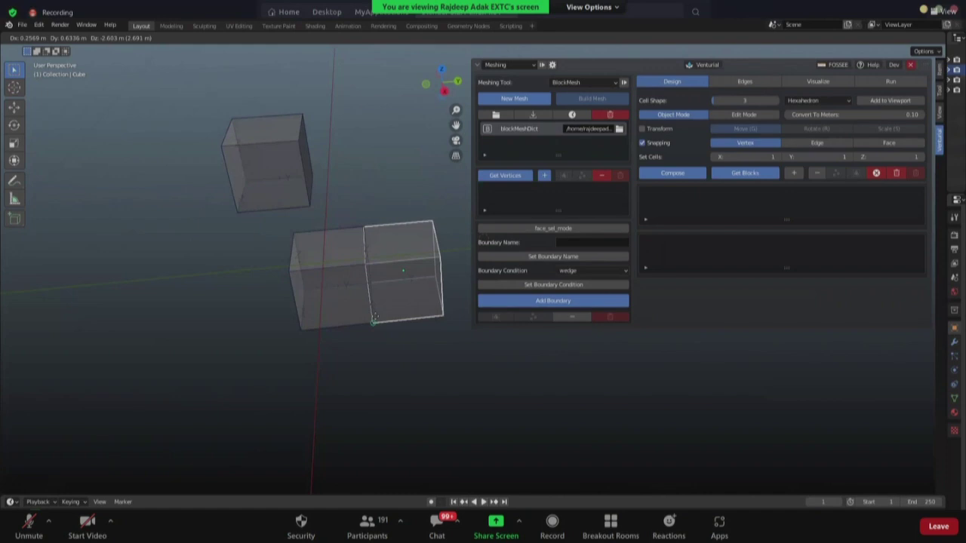
click(375, 317)
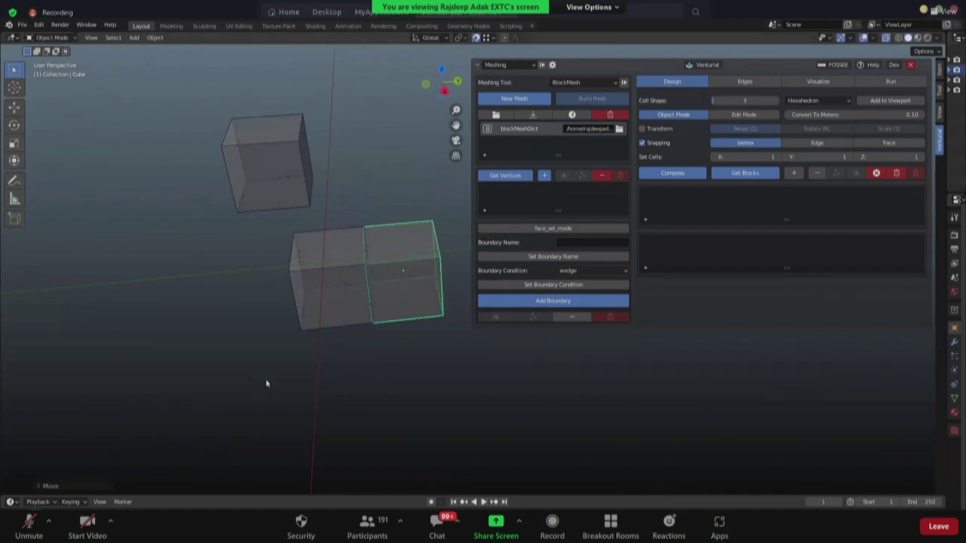
- Move the selected side cube away from its neighbour and scale it by 2 along the global Y axis
mouse_move(455, 125)
mouse_down()
mouse_move(433, 236)
mouse_move(458, 132)
mouse_up()
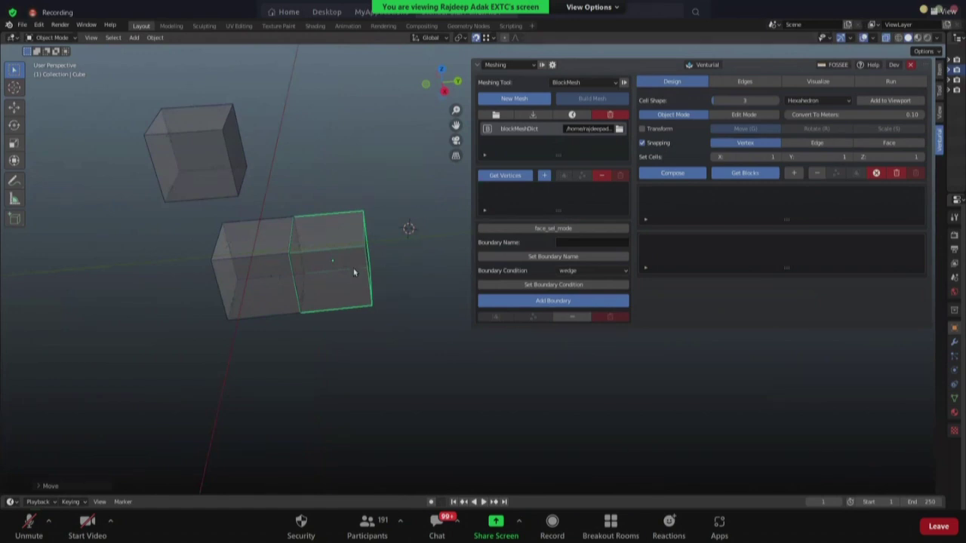
drag(343, 285, 382, 277)
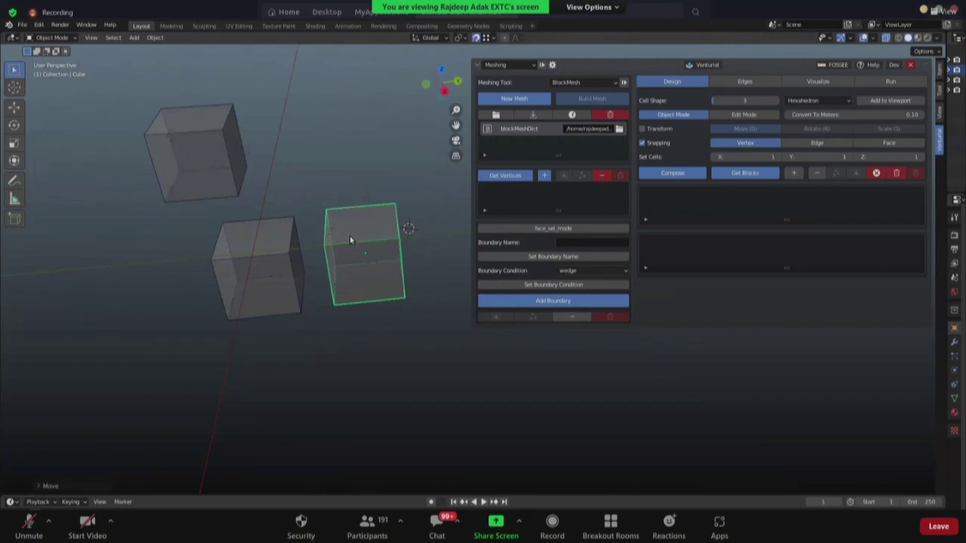
click(396, 369)
click(365, 249)
key(s)
key(y)
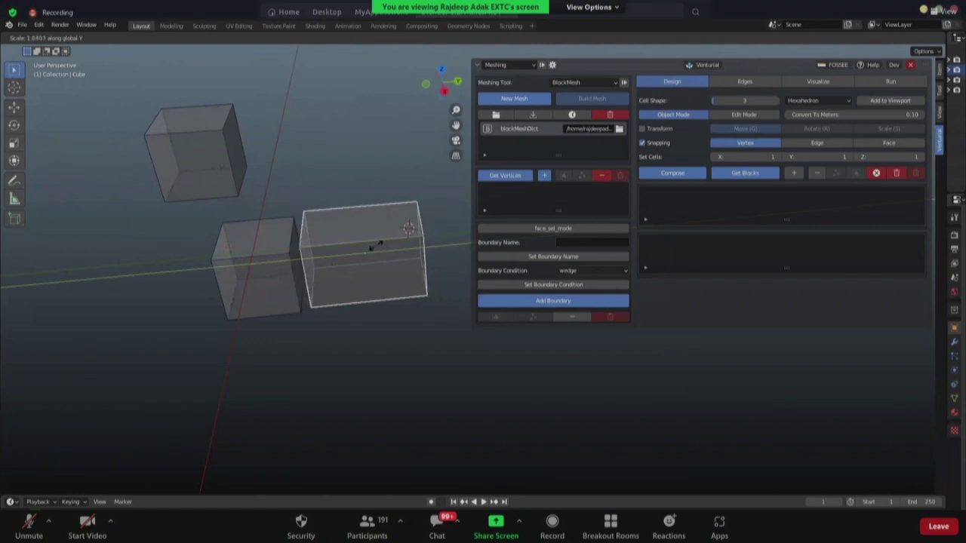
text(2)
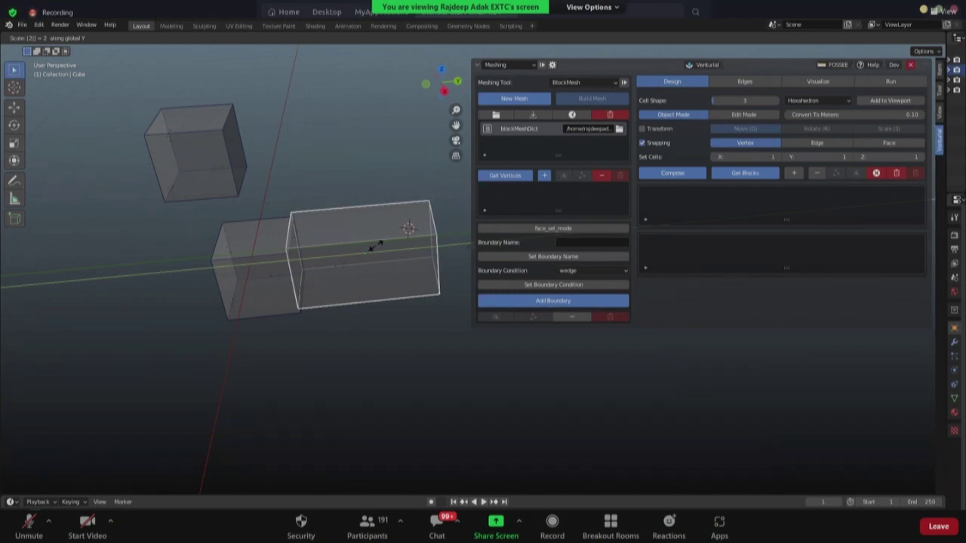
key(Return)
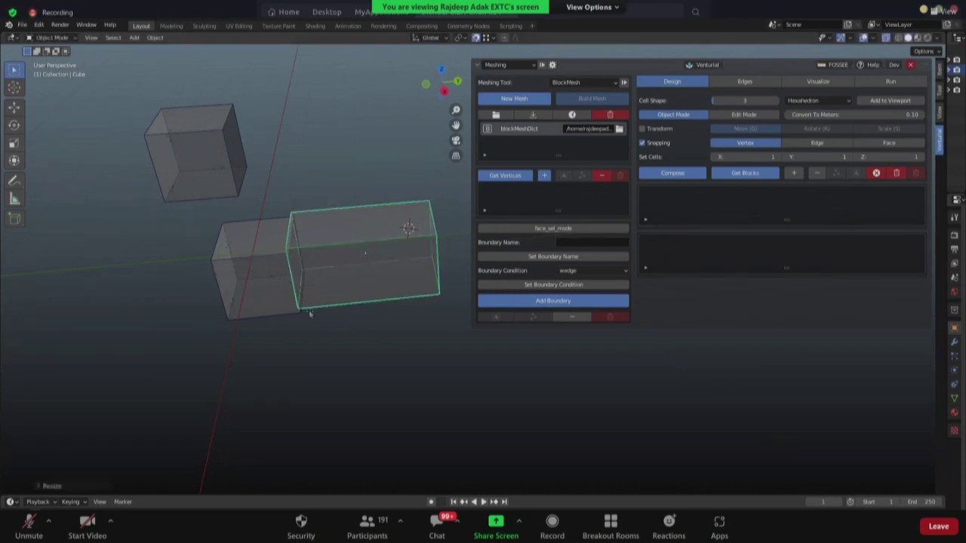
- Snap the stretched cell's corner back to its neighbour and the upper cube's corner to the opposite side, forming one row of three cells
key(g)
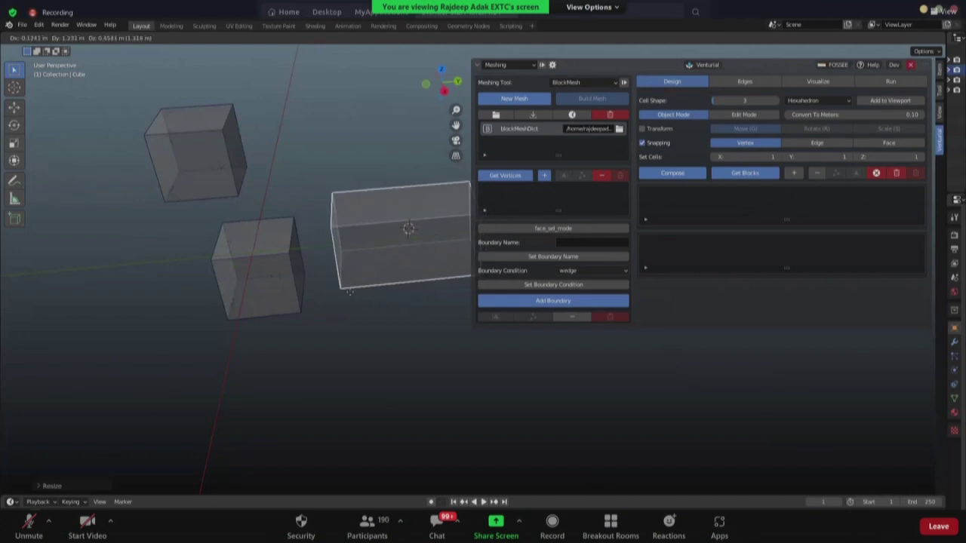
click(302, 312)
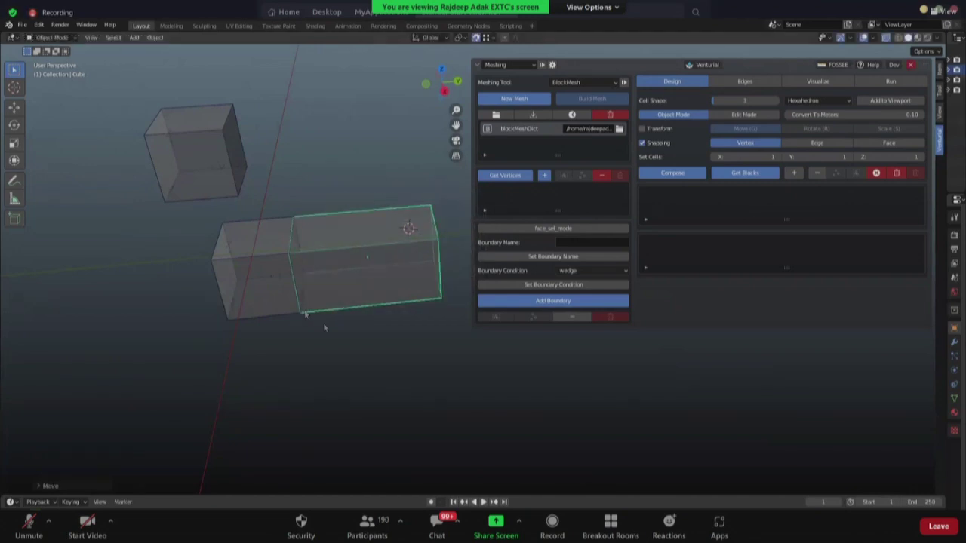
middle_drag(388, 336, 424, 214)
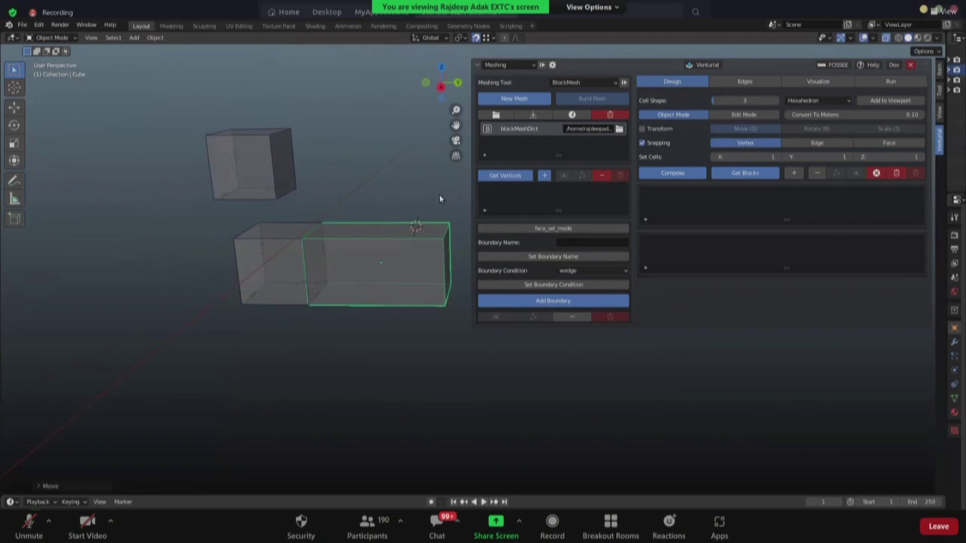
click(266, 198)
key(g)
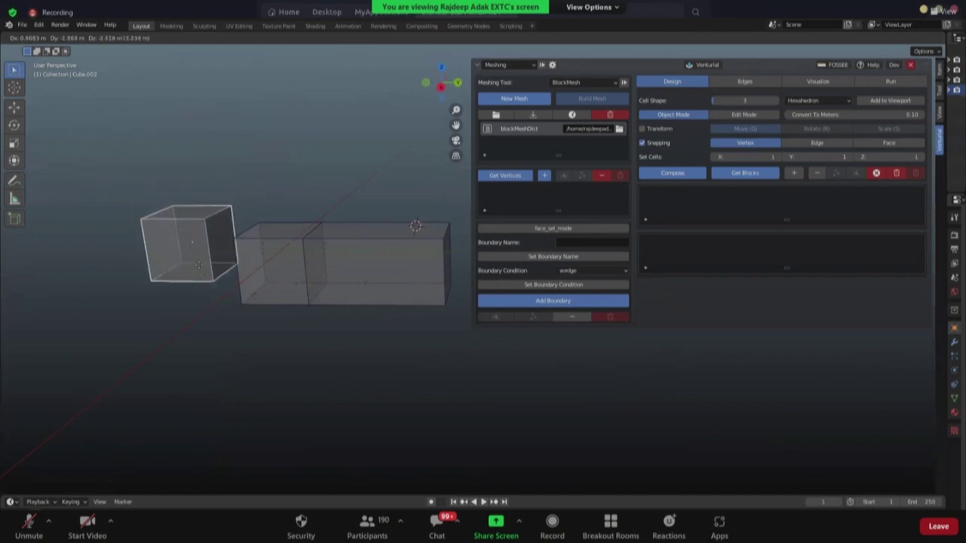
click(243, 306)
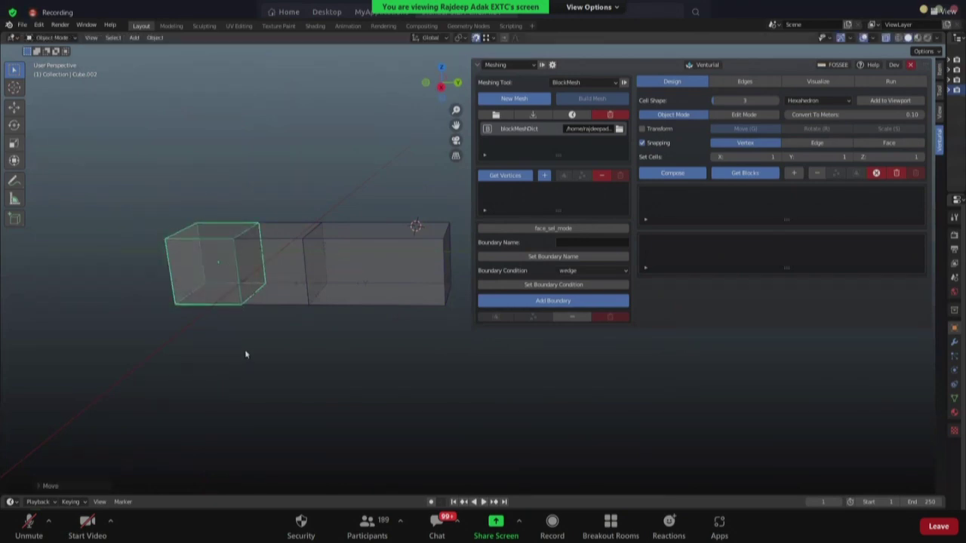
mouse_move(227, 370)
middle_down()
mouse_move(251, 379)
mouse_move(245, 370)
middle_up()
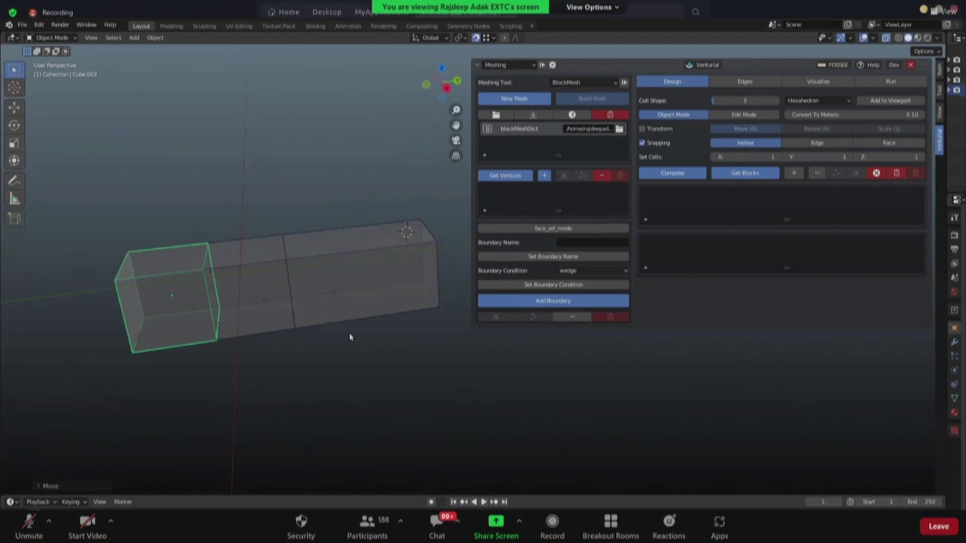
- In face selection mode, scale up the outer end face of the end cube by about 1.47, and return to object mode
click(546, 230)
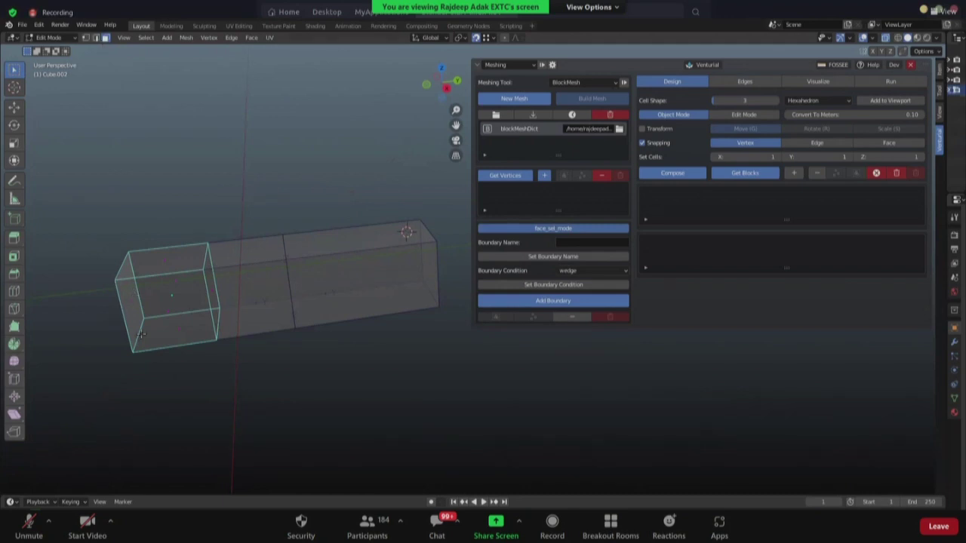
middle_drag(204, 357, 166, 252)
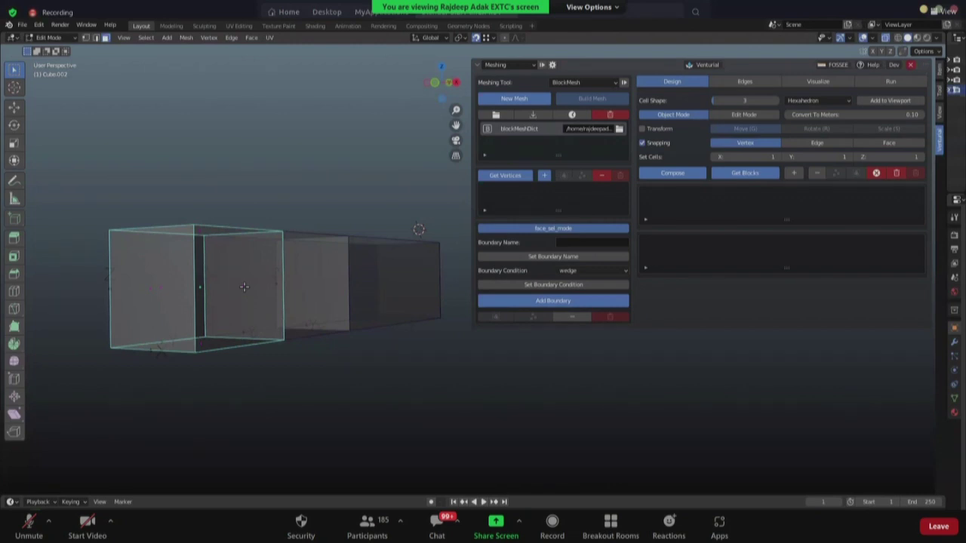
click(152, 291)
middle_drag(311, 389, 272, 401)
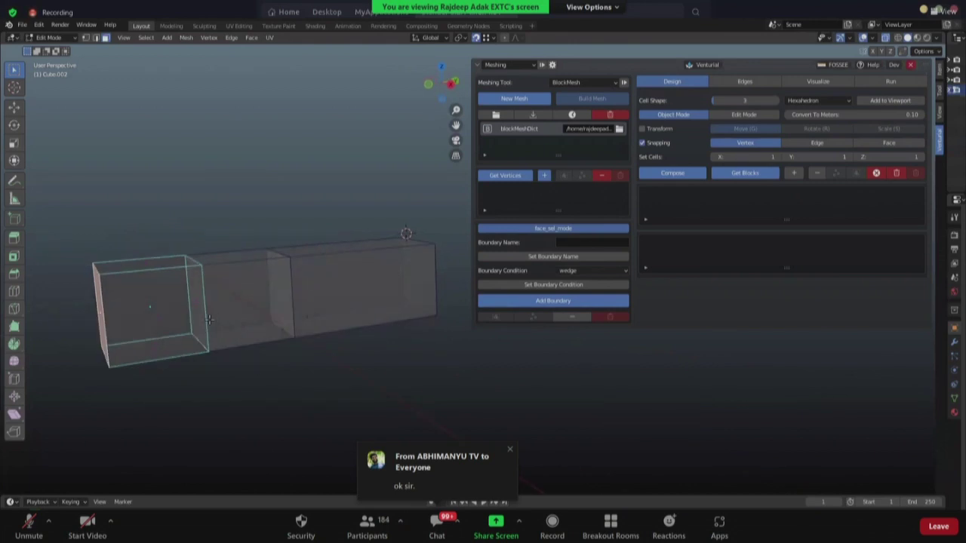
key(s)
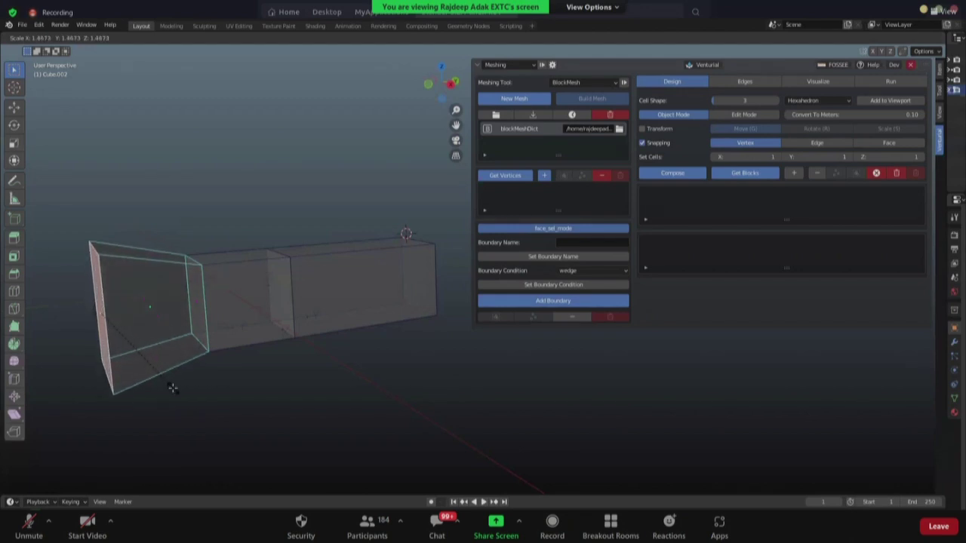
click(173, 387)
middle_drag(177, 388, 301, 362)
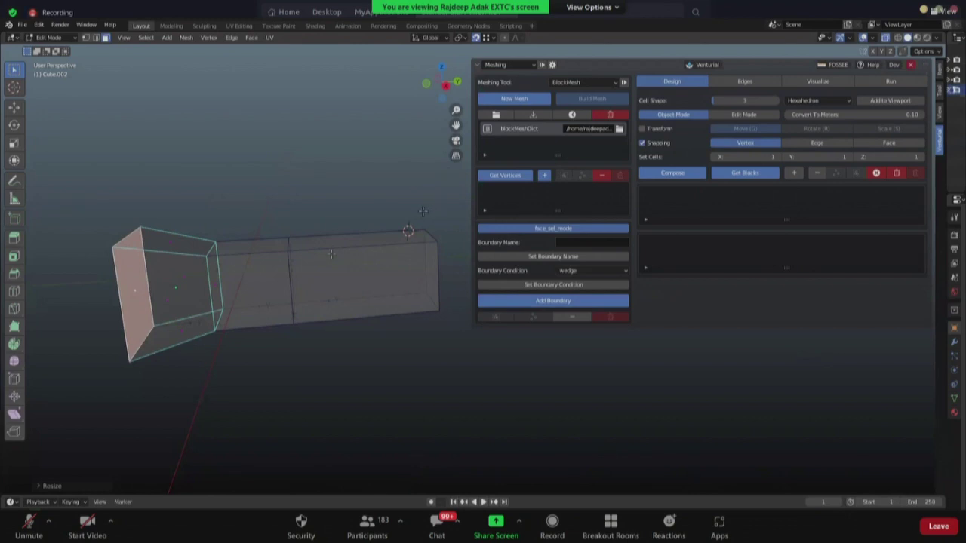
key(Tab)
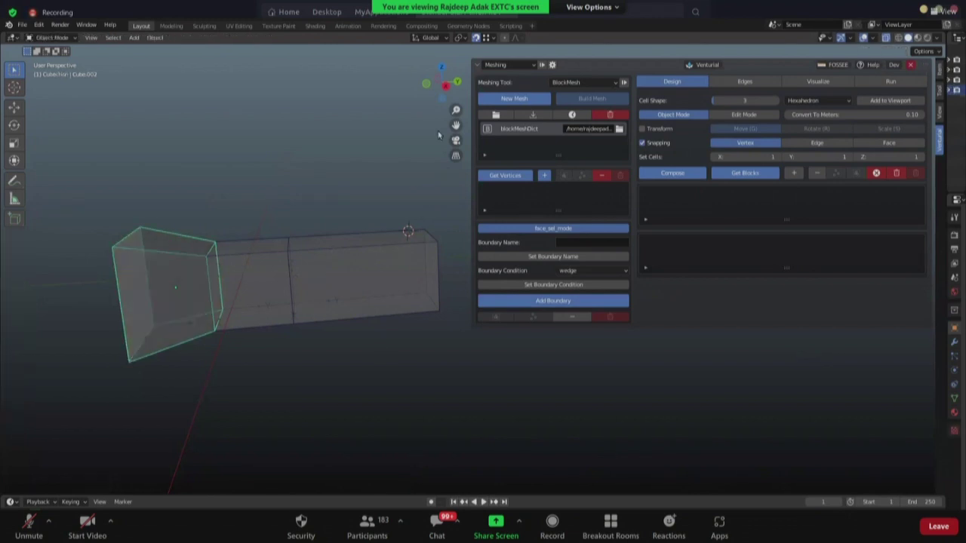
- In face selection mode, scale up the long cell's outer end face by about 2.24, and return to object mode
middle_drag(347, 189, 386, 241)
click(391, 248)
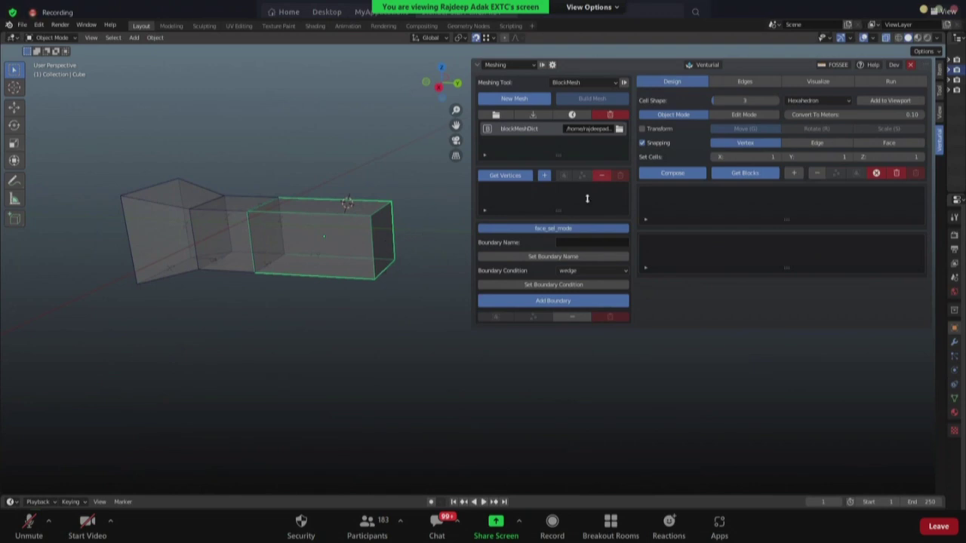
click(558, 228)
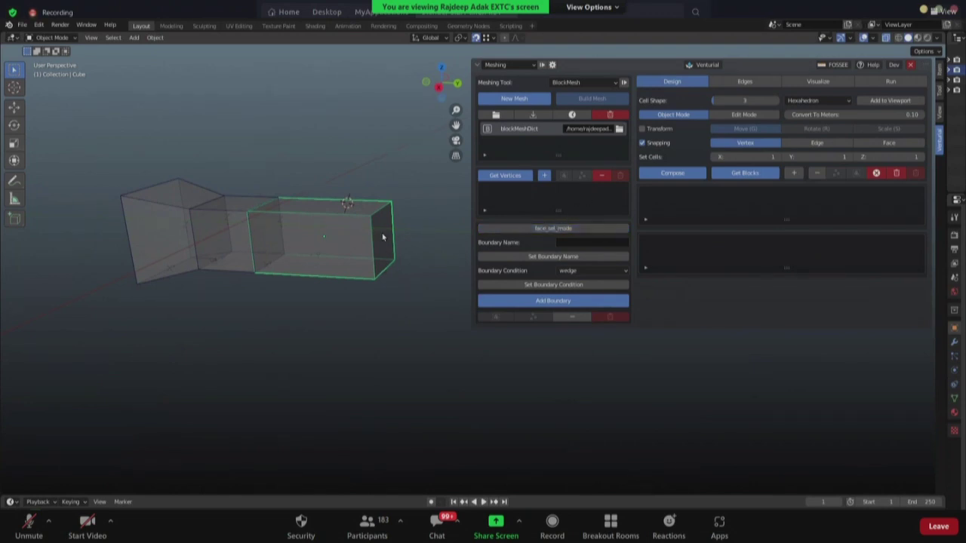
click(516, 230)
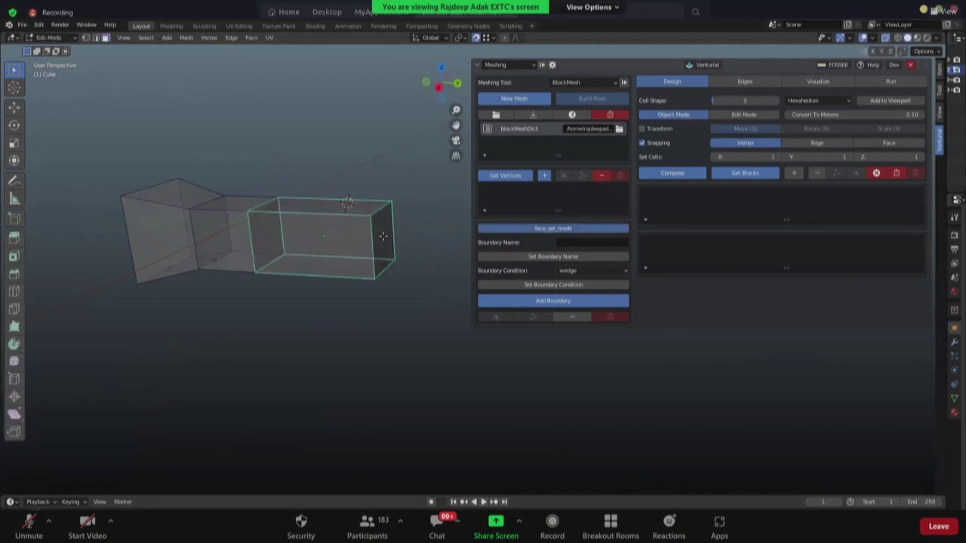
click(383, 236)
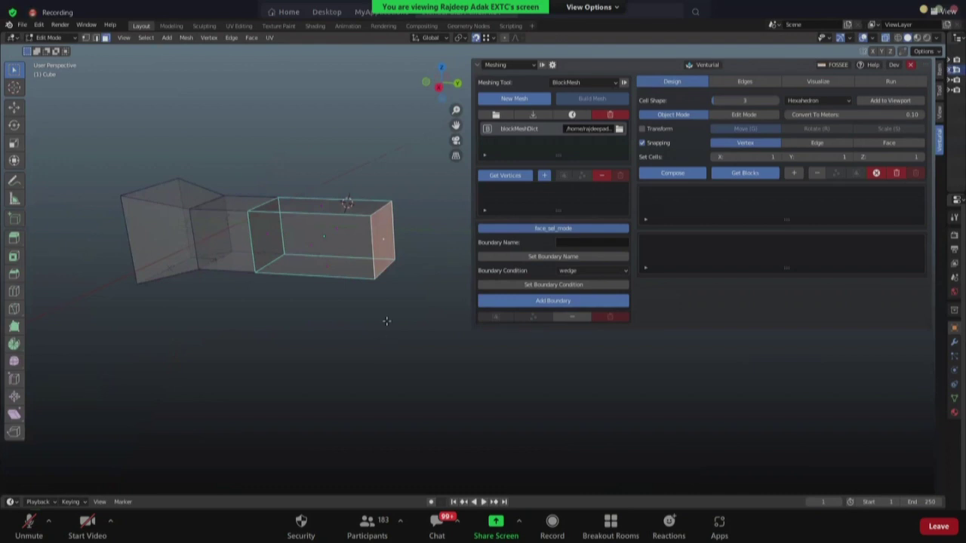
key(s)
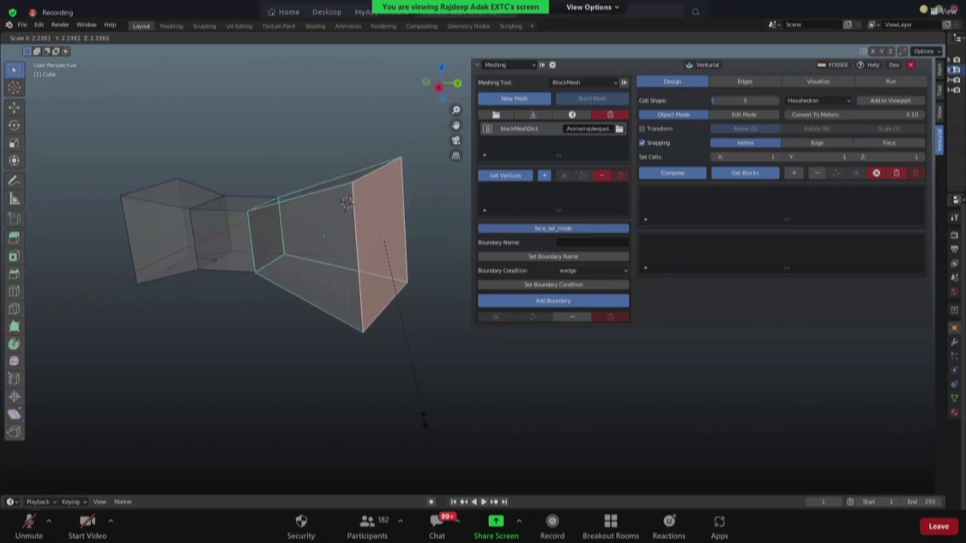
click(423, 420)
scroll(404, 359, up, 2)
middle_drag(403, 358, 378, 337)
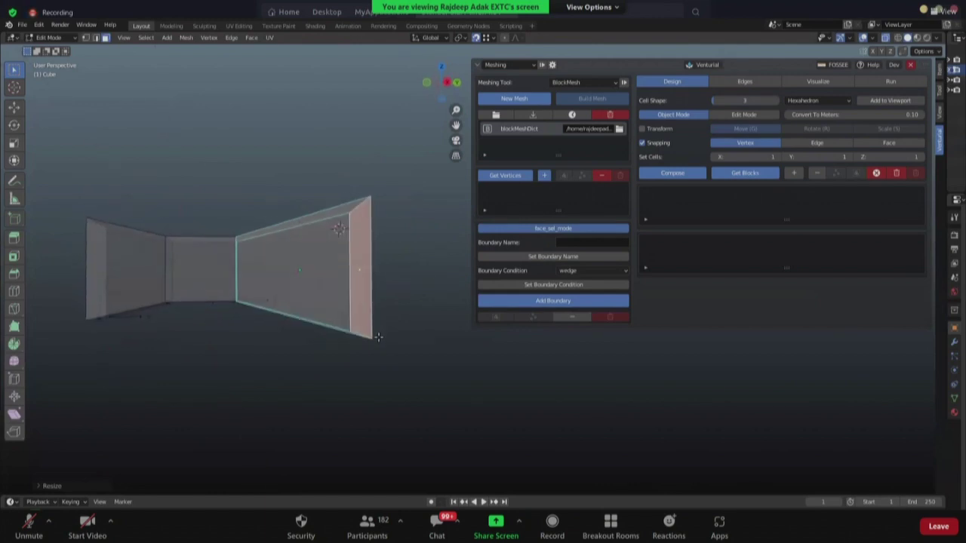
click(548, 228)
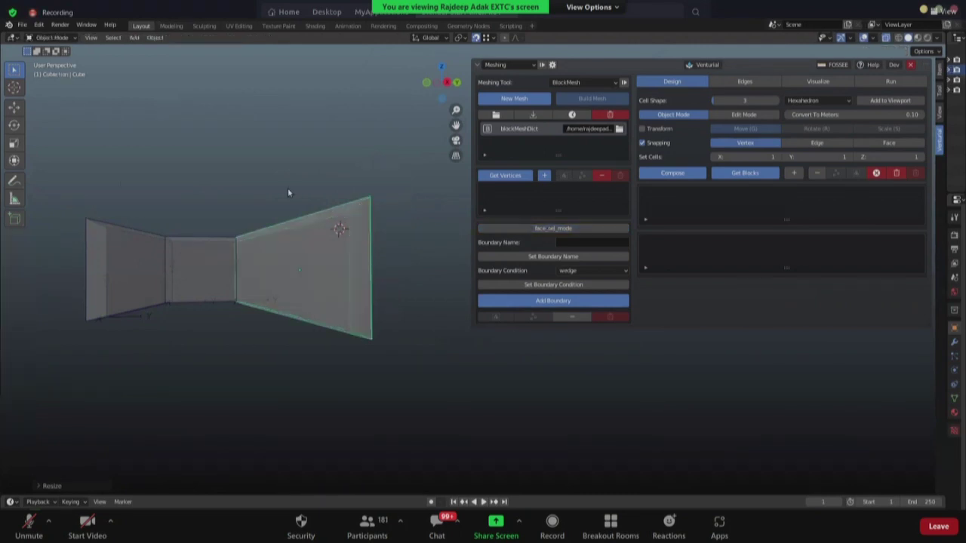
- Select the three cells one at a time to check that each is a separate object
click(226, 295)
click(154, 288)
click(279, 274)
click(226, 277)
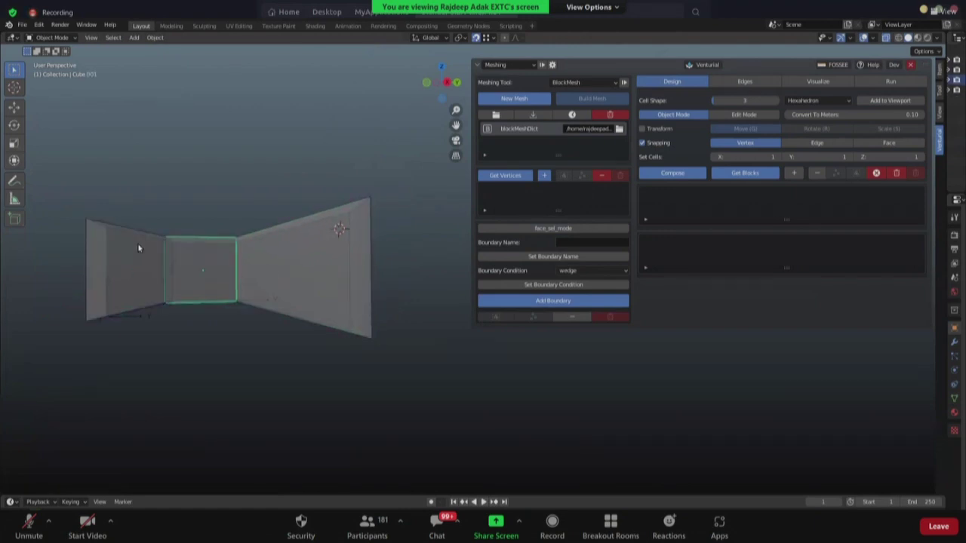
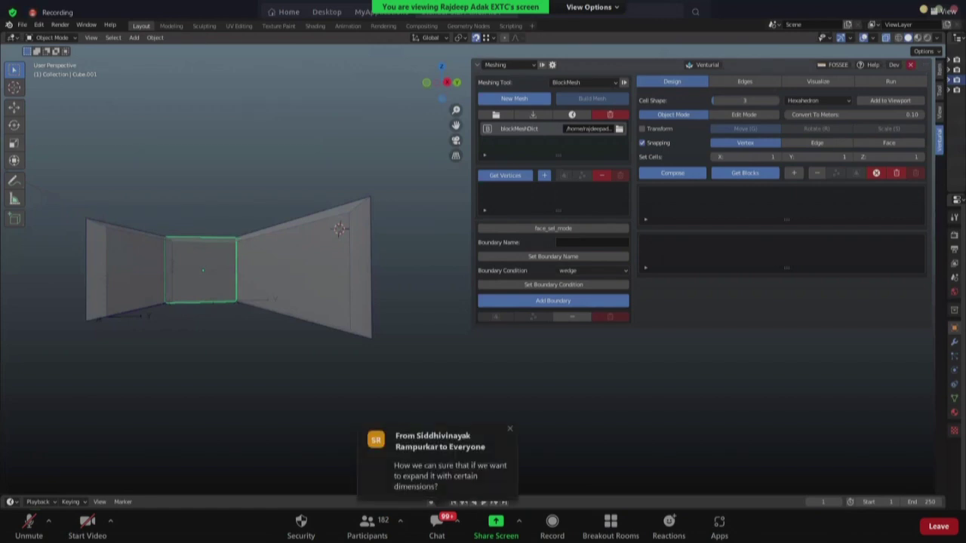
- Select all three cells together, clear the selection, and add them again one by one from the small flared end to the large one
drag(435, 433, 46, 119)
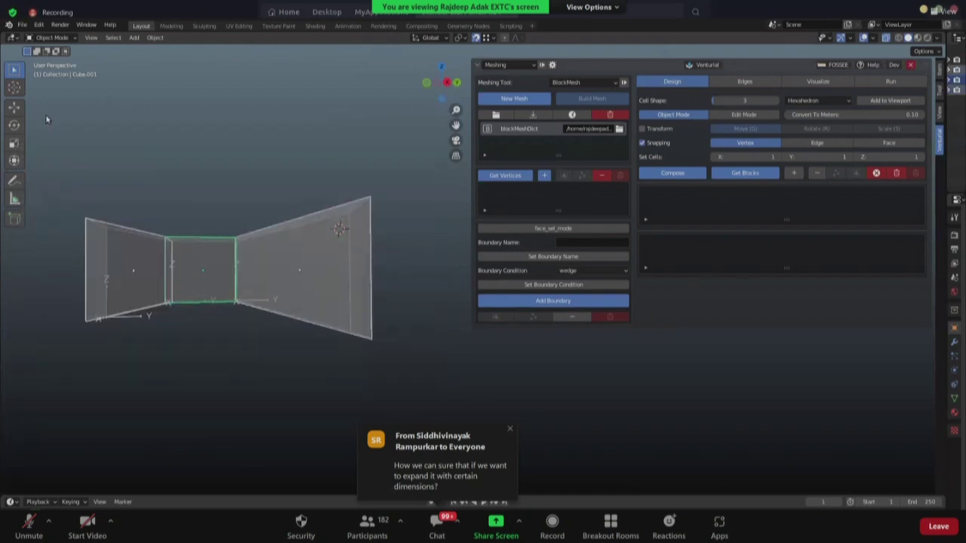
shift+right_click(178, 405)
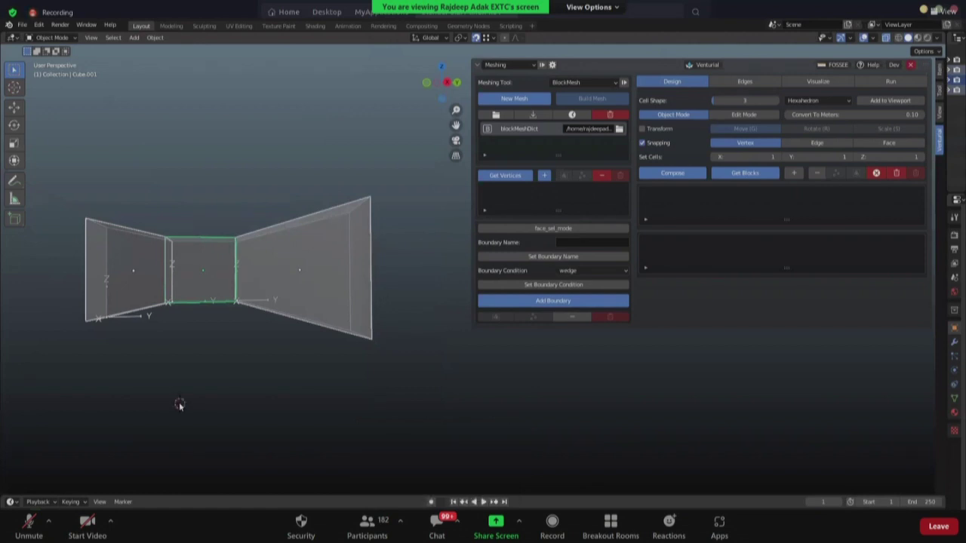
click(180, 405)
click(156, 293)
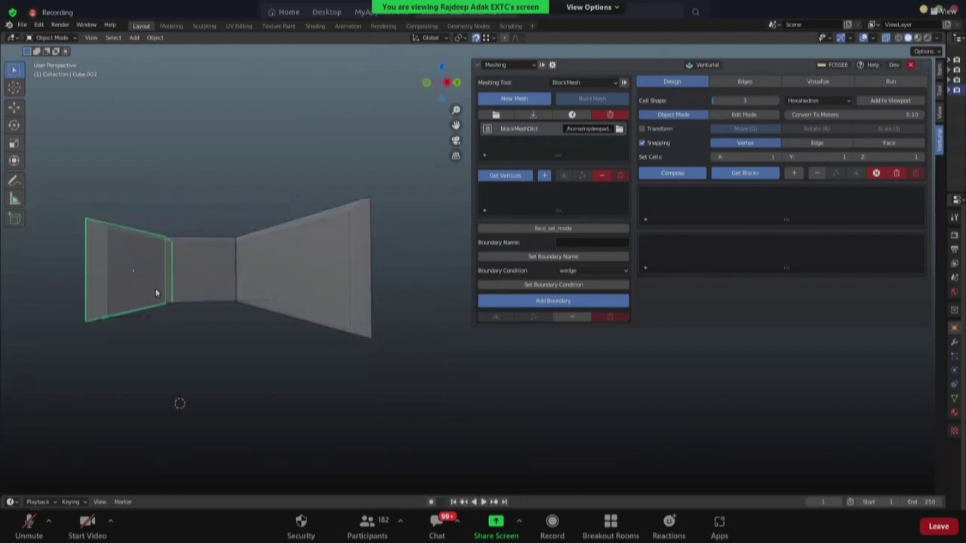
shift+click(199, 286)
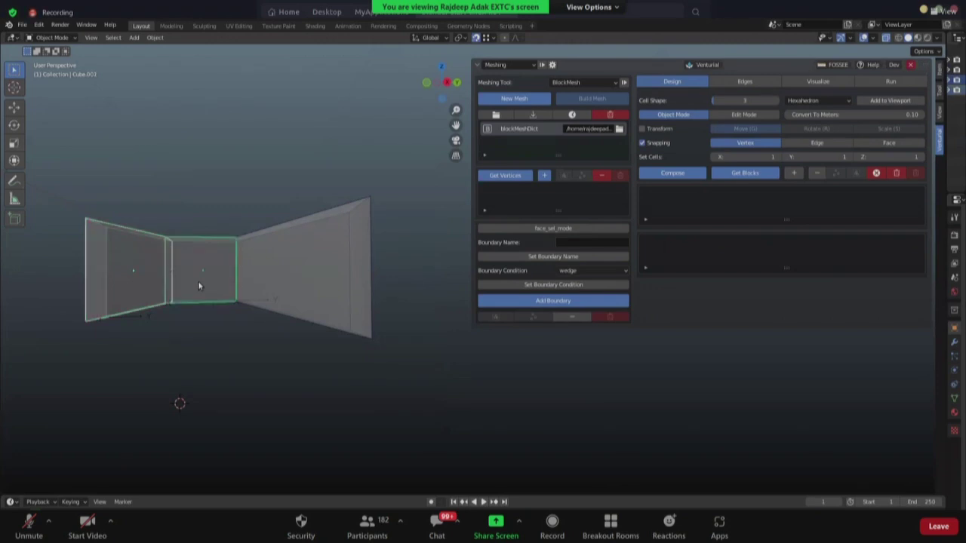
shift+click(282, 285)
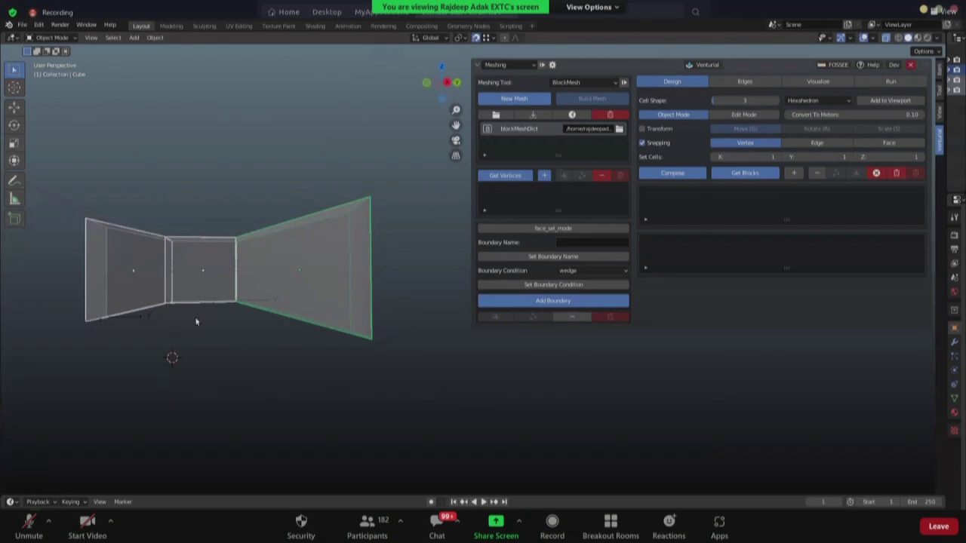
- Select only the large flared cell and check its location, scale and dimensions in the transform properties
click(296, 293)
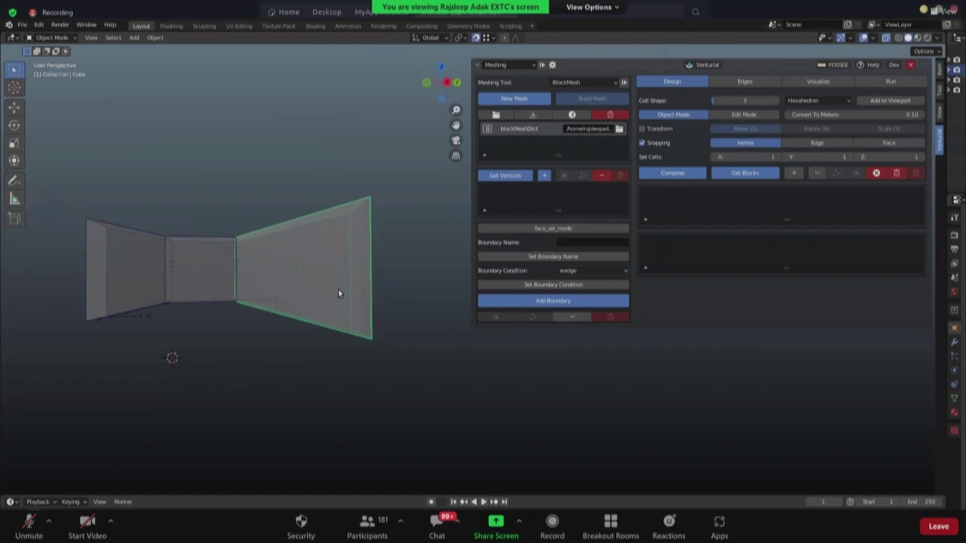
click(940, 73)
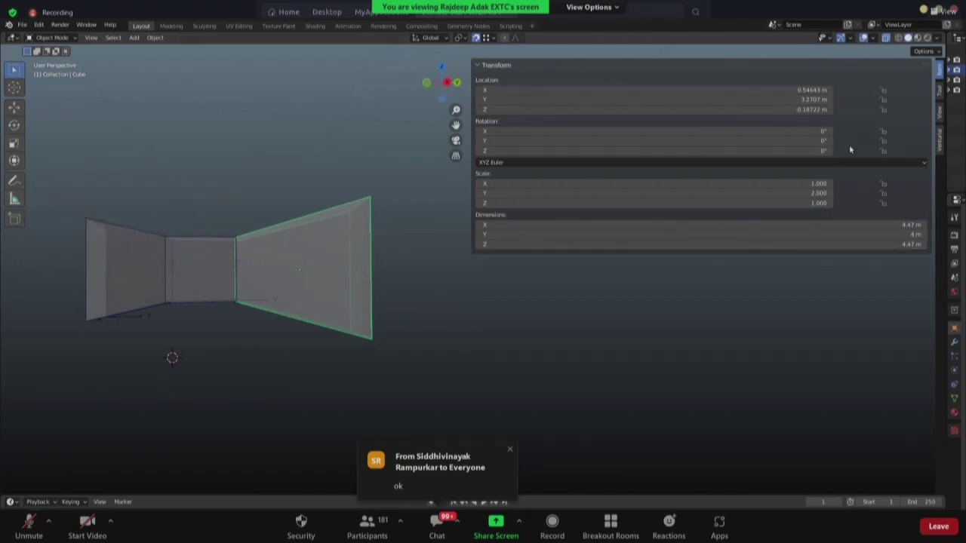
click(940, 136)
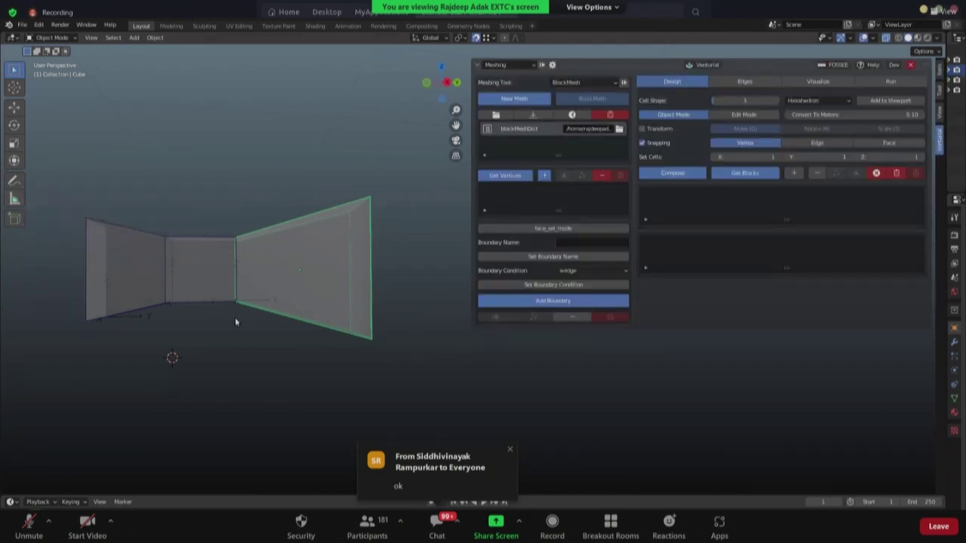
- Select all three cells together and compose them into one geometry
scroll(298, 348, down, 1)
drag(443, 405, 106, 182)
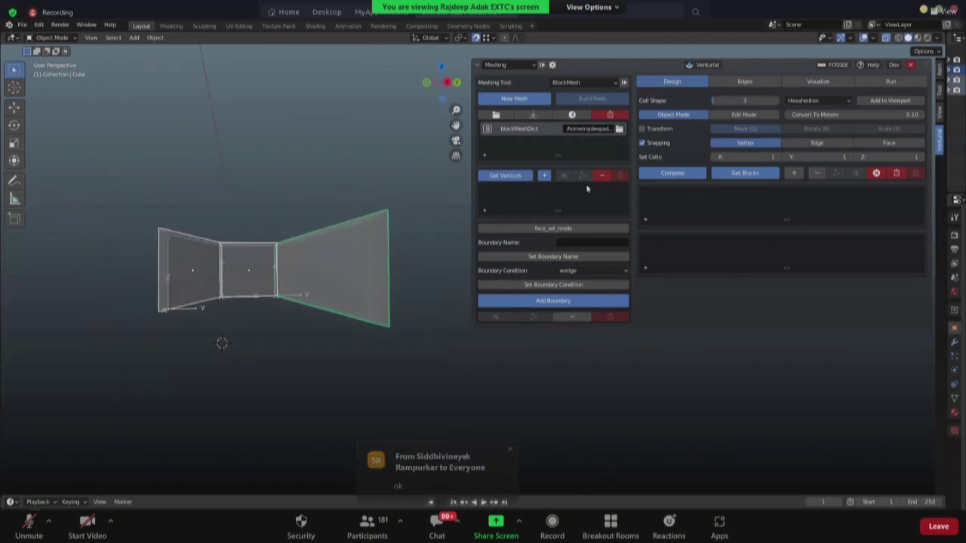
click(664, 174)
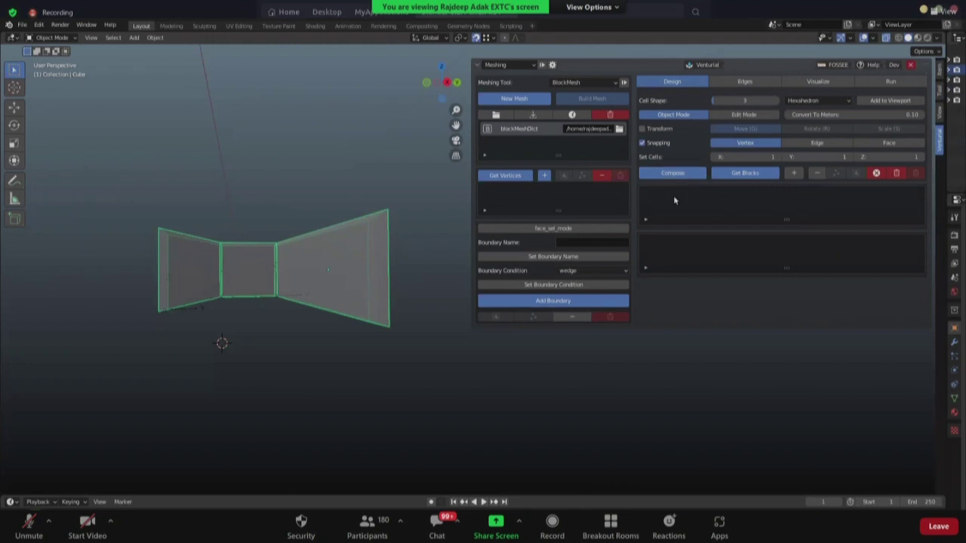
- Try moving the composed geometry to check that its three cells move together
middle_drag(206, 344, 215, 369)
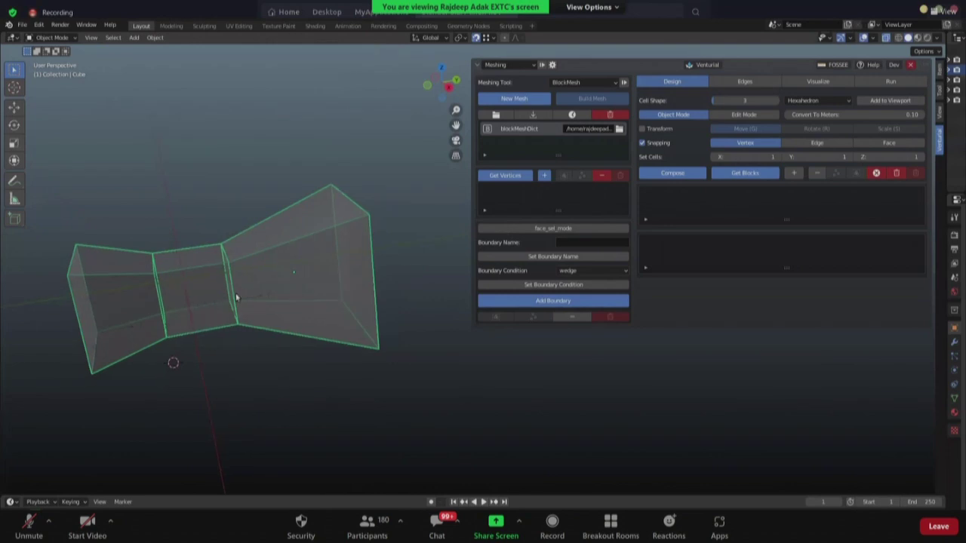
key(g)
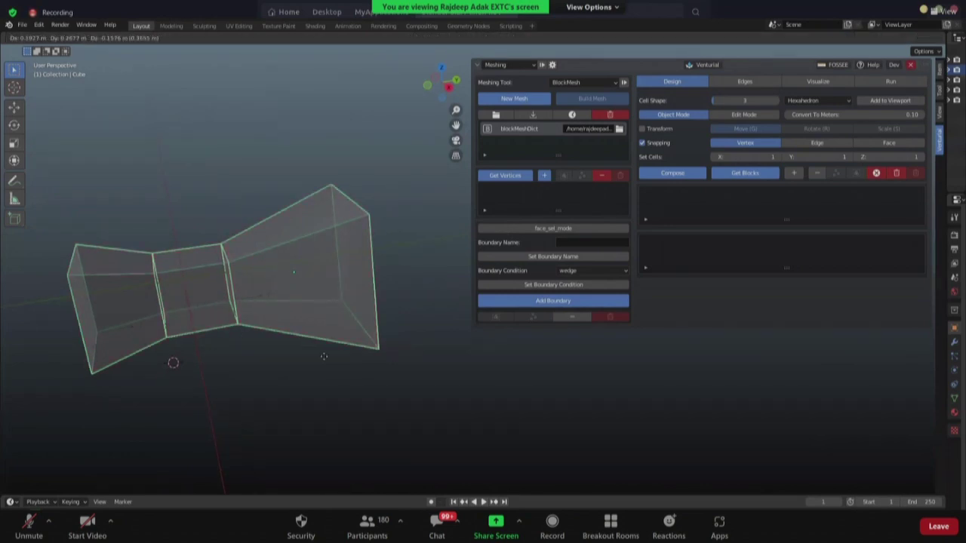
click(202, 336)
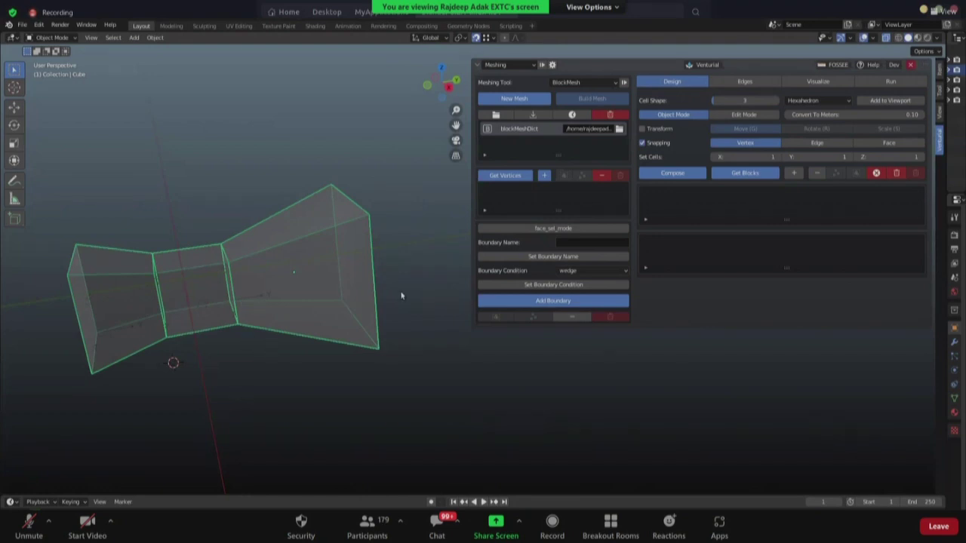
- Get the vertices of the composed geometry, and enlarge the vertex list to review the coordinates before shrinking it again
mouse_move(595, 220)
mouse_down()
mouse_move(597, 237)
mouse_move(595, 220)
mouse_up()
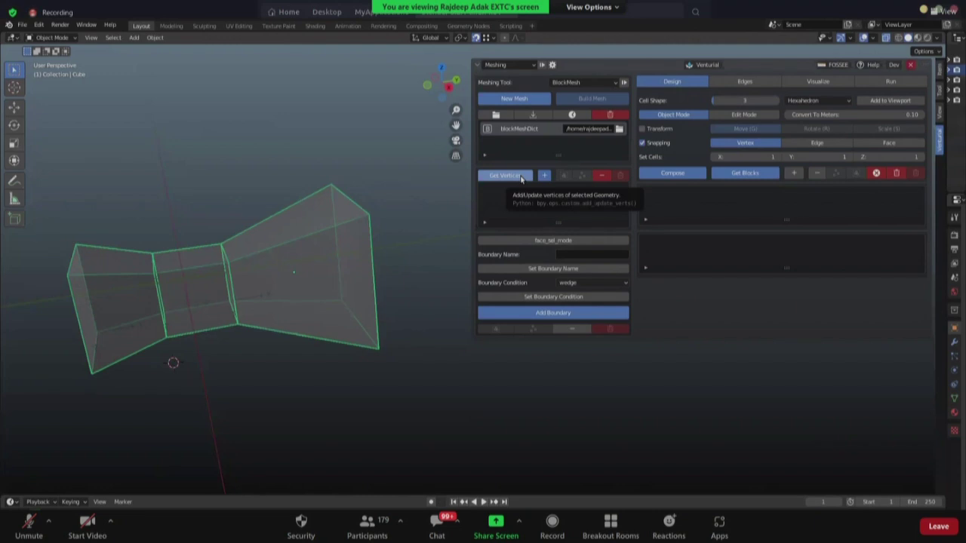
click(520, 177)
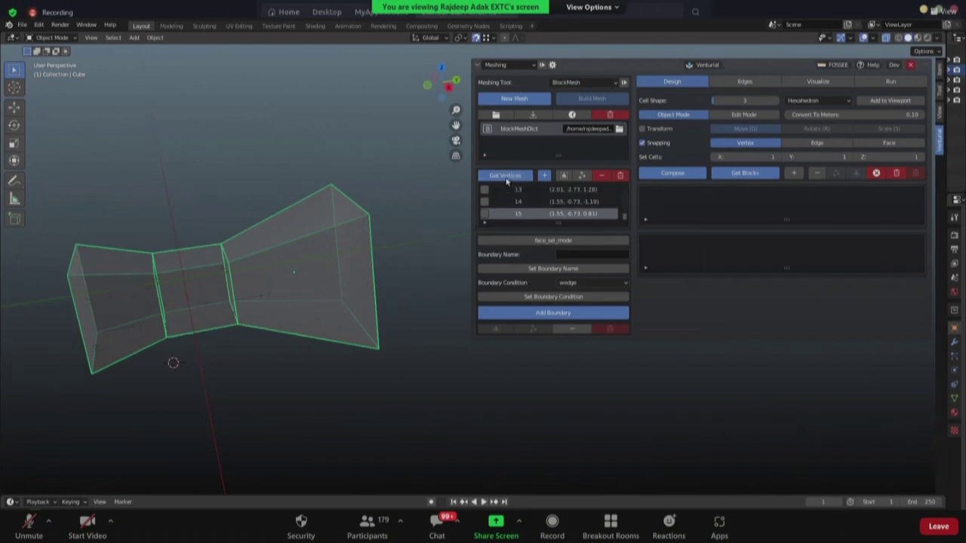
drag(533, 224, 535, 381)
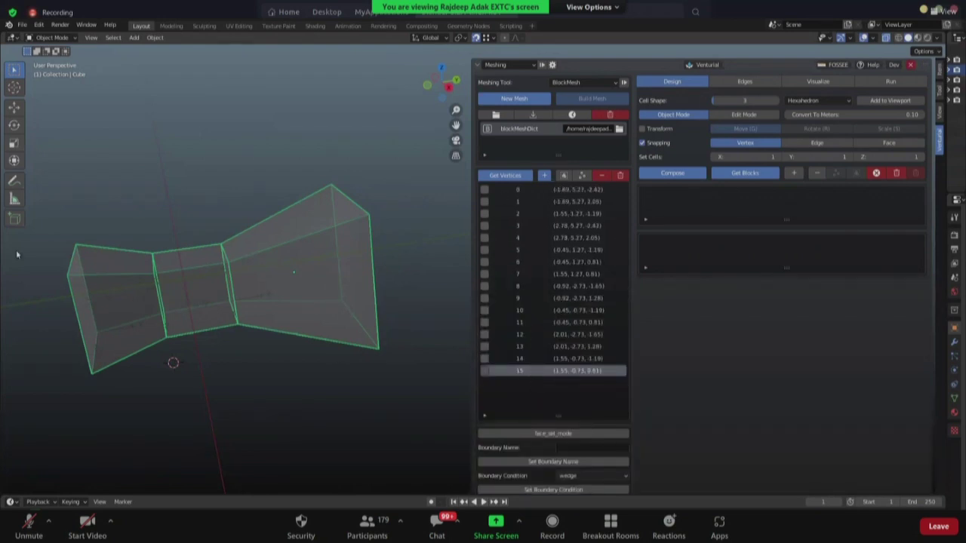
middle_drag(138, 347, 159, 339)
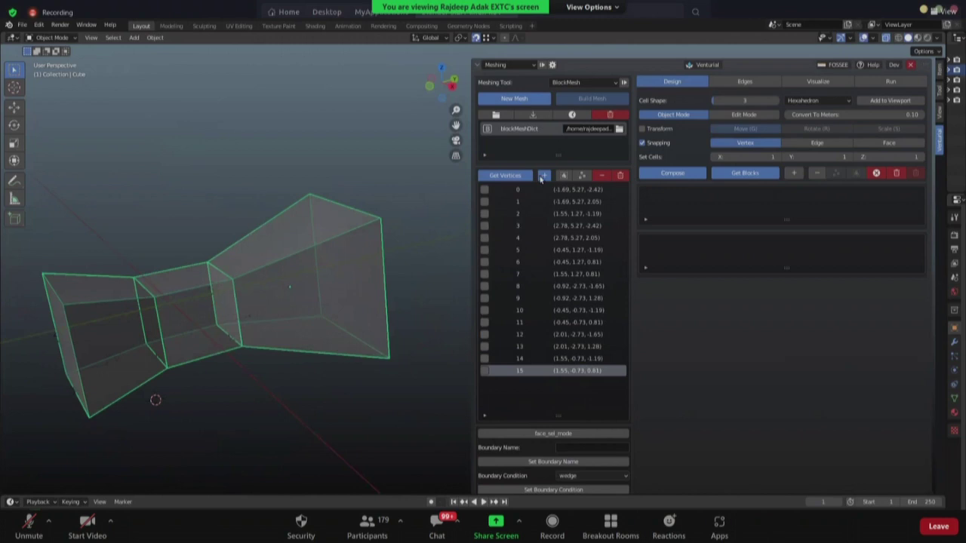
drag(561, 414, 549, 341)
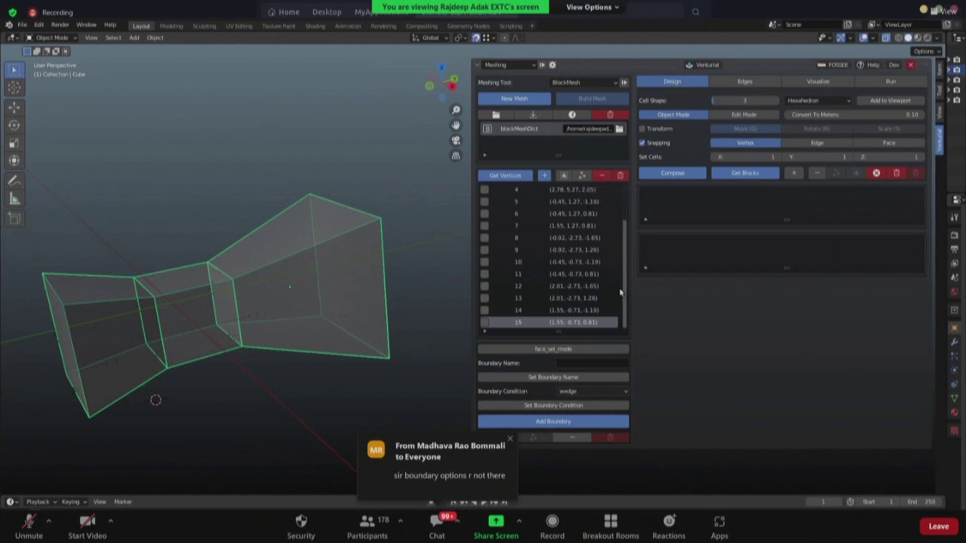
scroll(606, 239, up, 4)
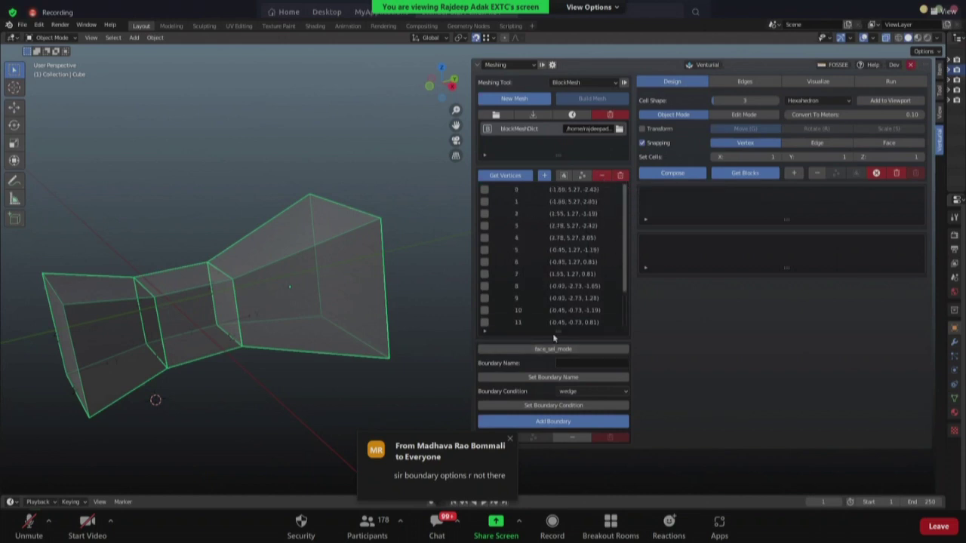
drag(550, 332, 551, 234)
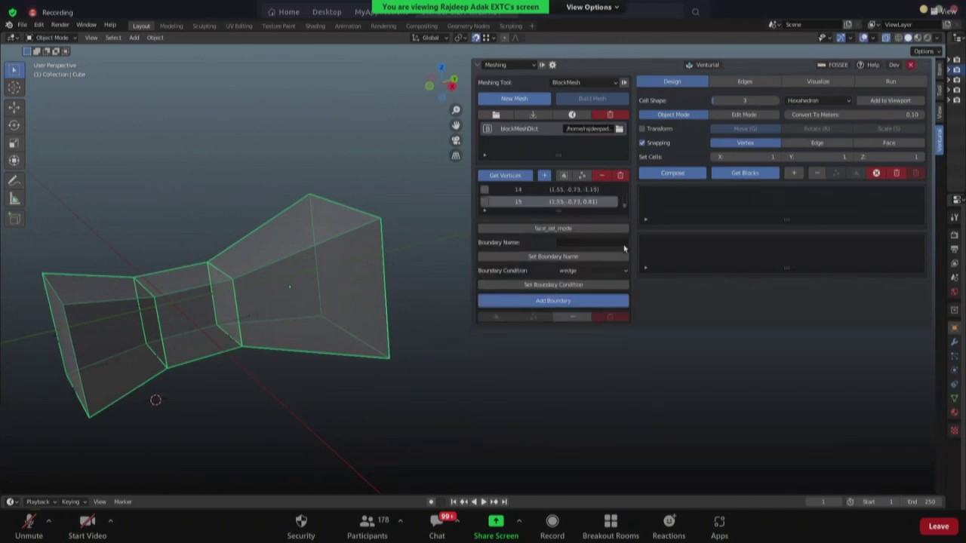
- Get the blocks of the composed geometry and mark all three blocks for editing
click(759, 175)
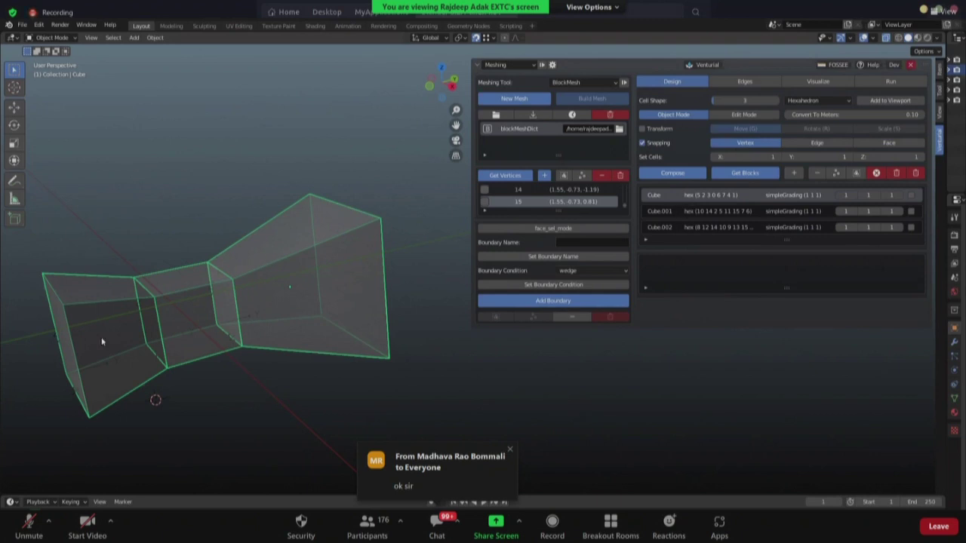
drag(911, 195, 911, 210)
click(912, 226)
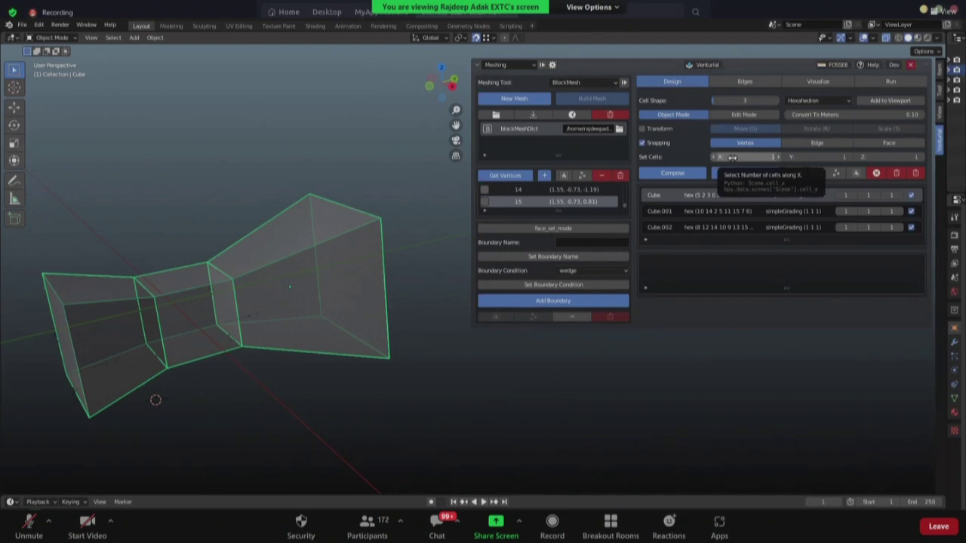
mouse_move(911, 195)
mouse_down()
mouse_move(912, 228)
mouse_move(909, 210)
mouse_up()
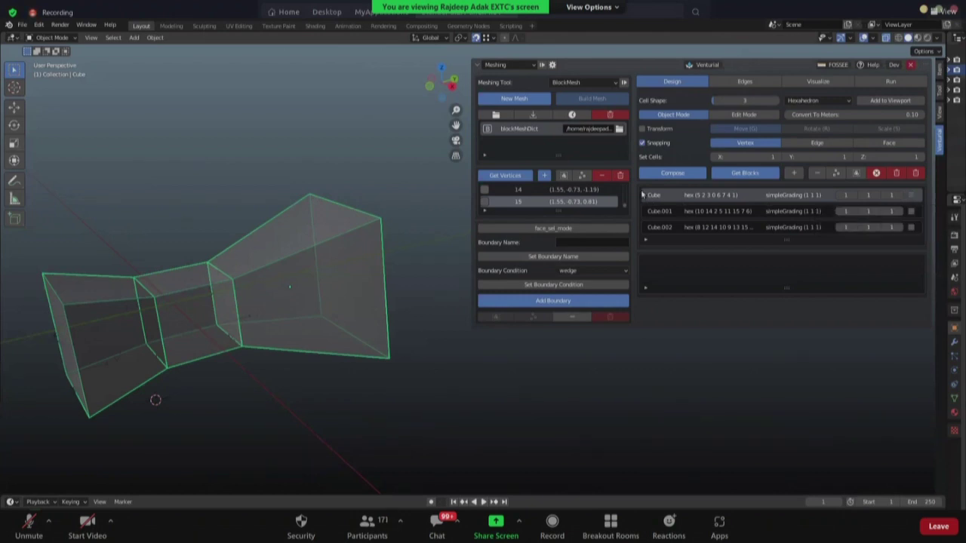
click(911, 195)
click(911, 212)
click(911, 227)
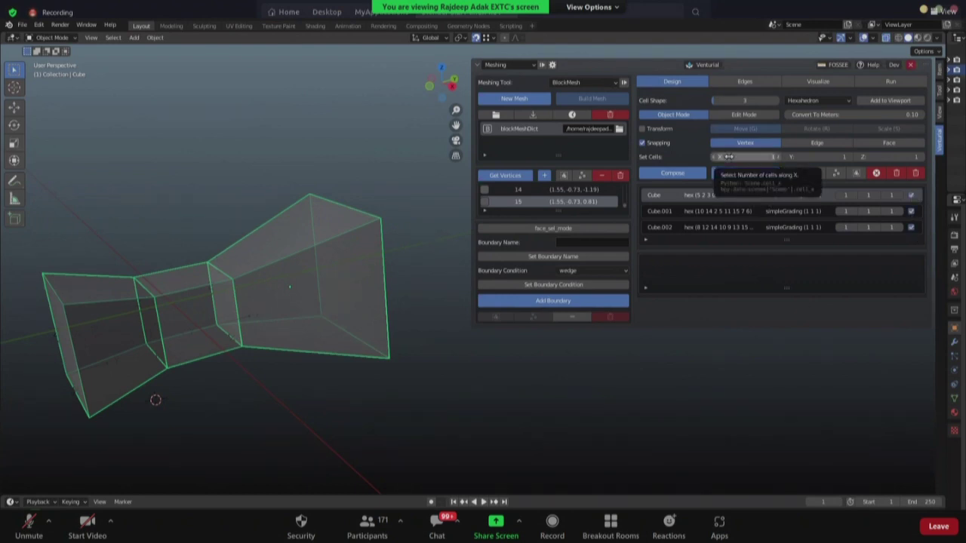
- Set the cell count to 20 in X, Y and Z for the marked blocks, and unmark them
click(729, 157)
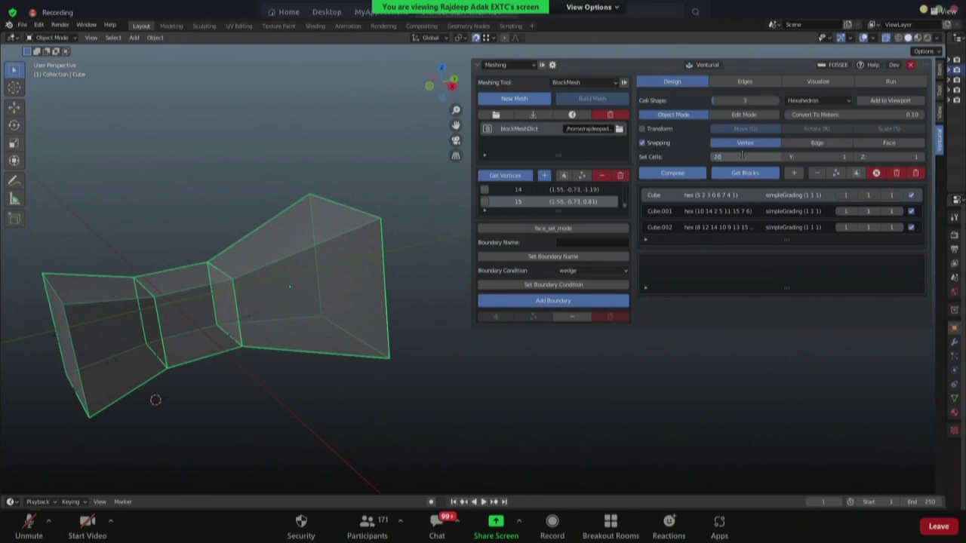
key(Return)
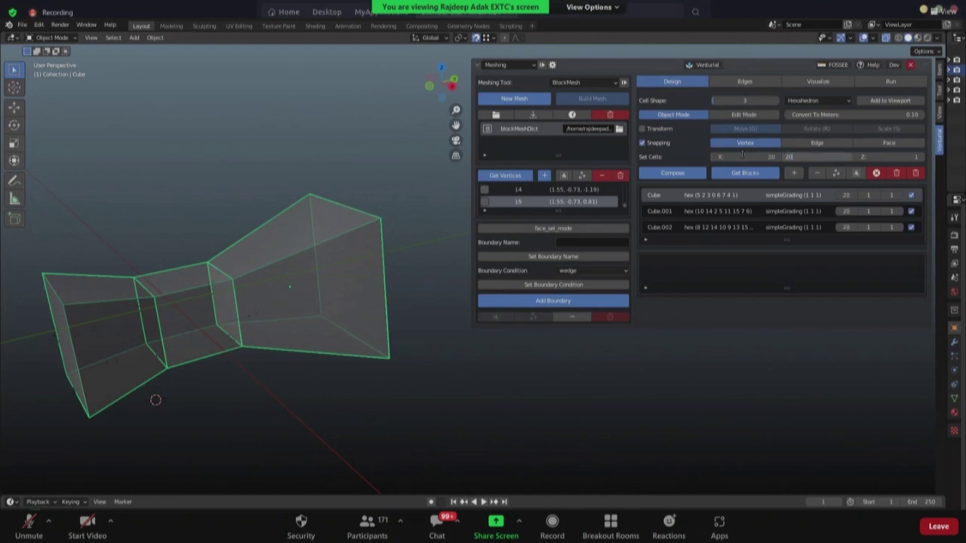
key(Tab)
text(20)
key(Return)
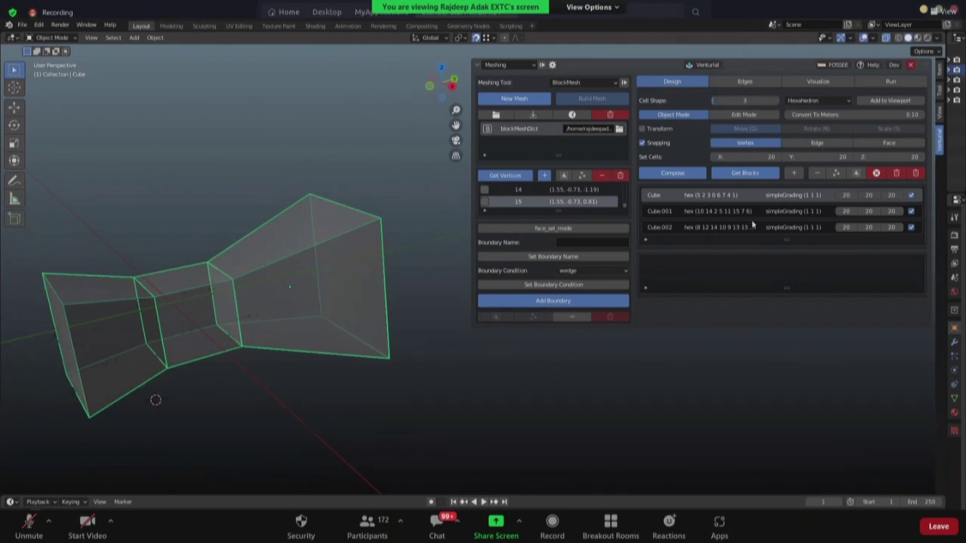
click(911, 227)
click(912, 211)
- Turn on face selection mode and select the outer end face of the small flared cell
middle_drag(236, 347, 260, 333)
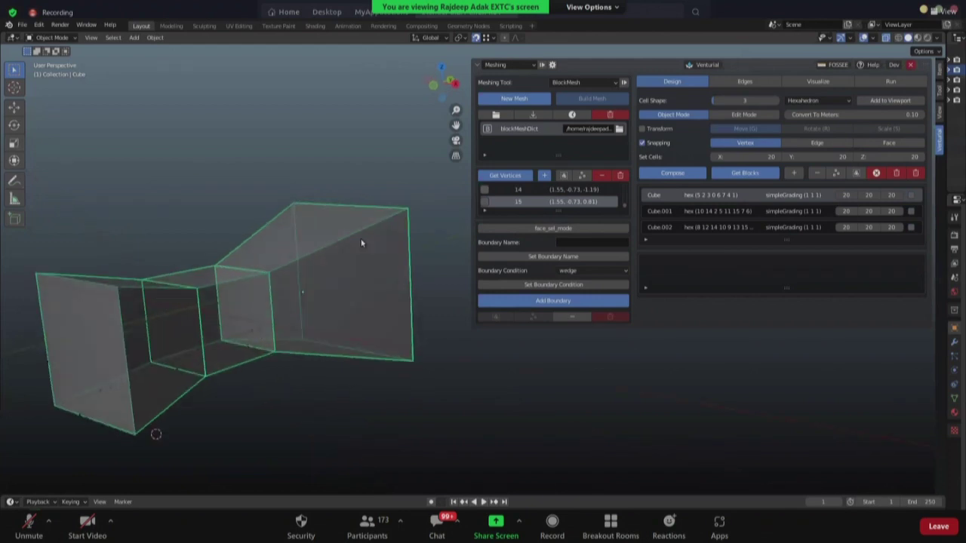
click(532, 228)
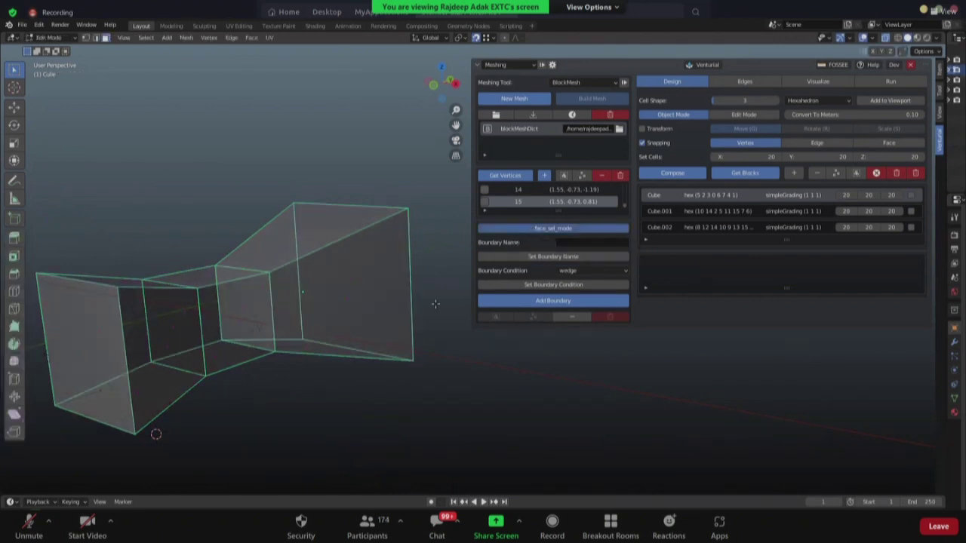
scroll(348, 372, down, 3)
middle_drag(360, 353, 347, 368)
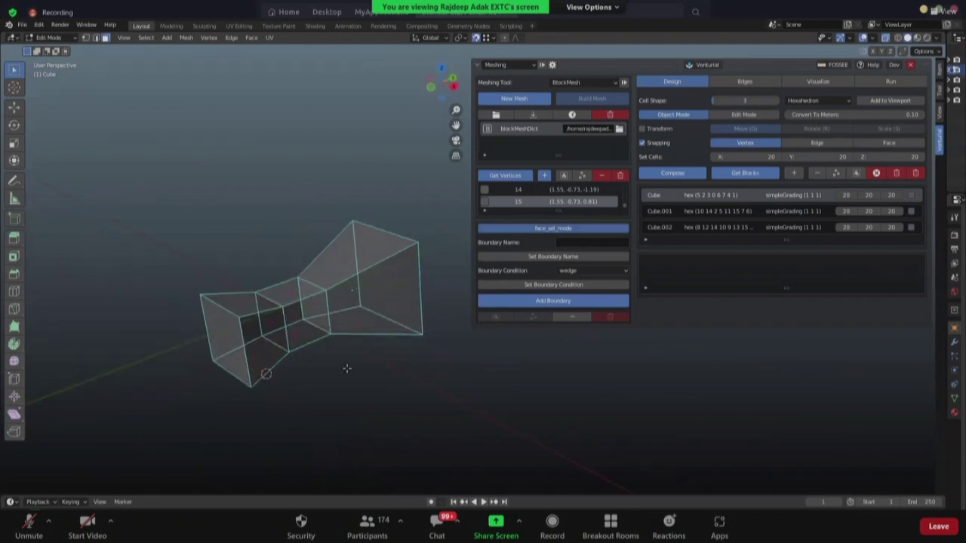
click(227, 341)
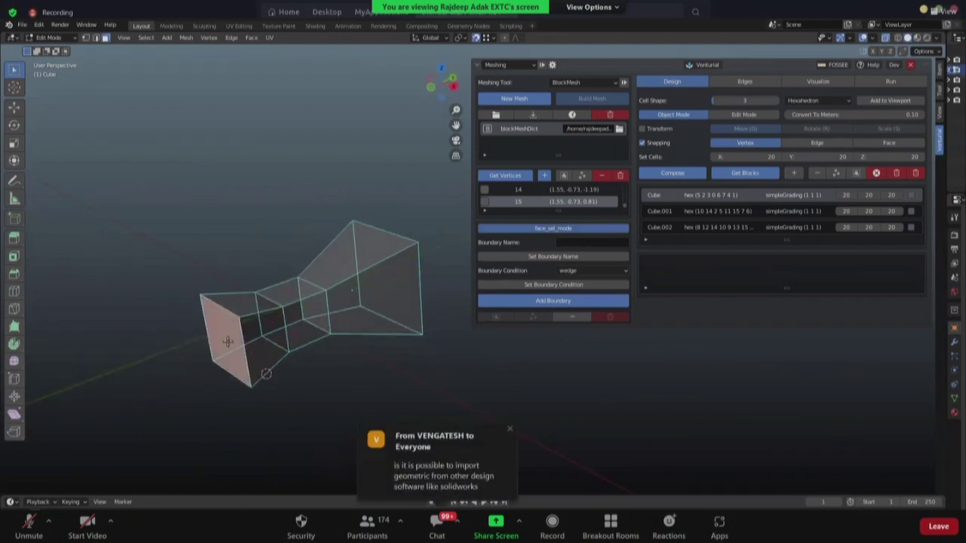
key(alt+z)
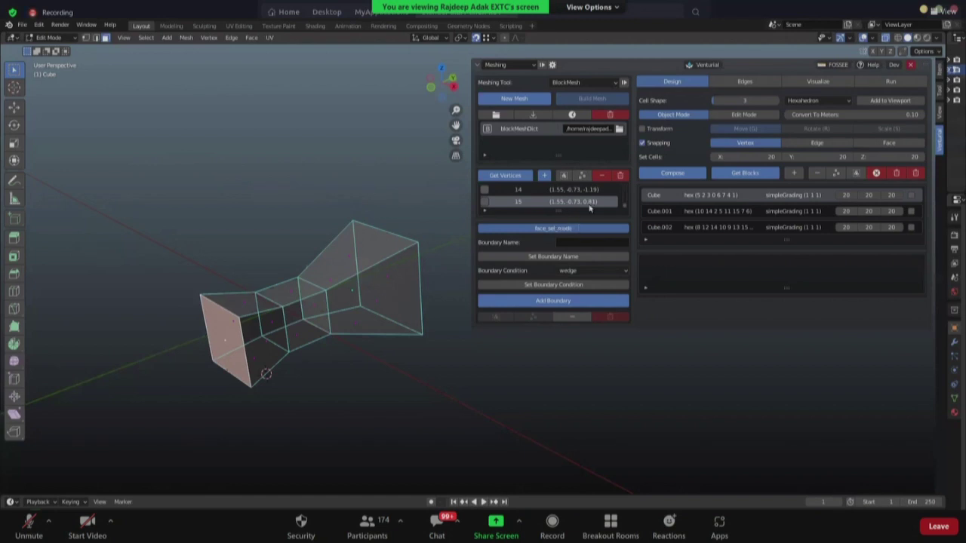
scroll(306, 368, up, 3)
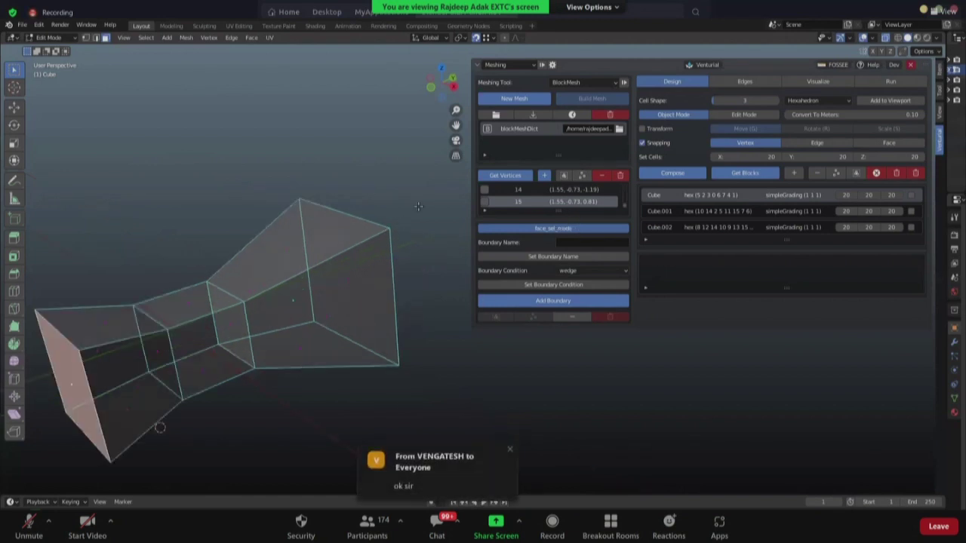
drag(455, 125, 489, 83)
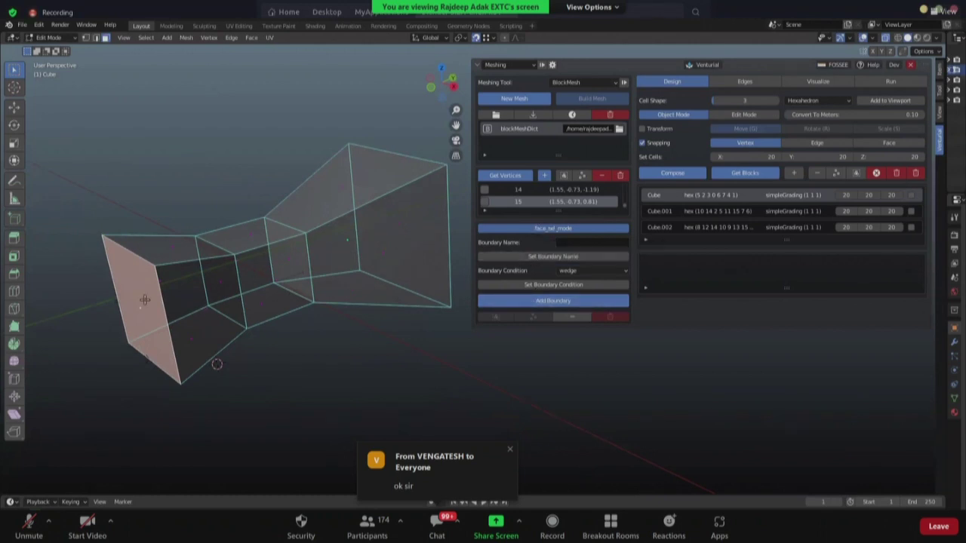
click(130, 393)
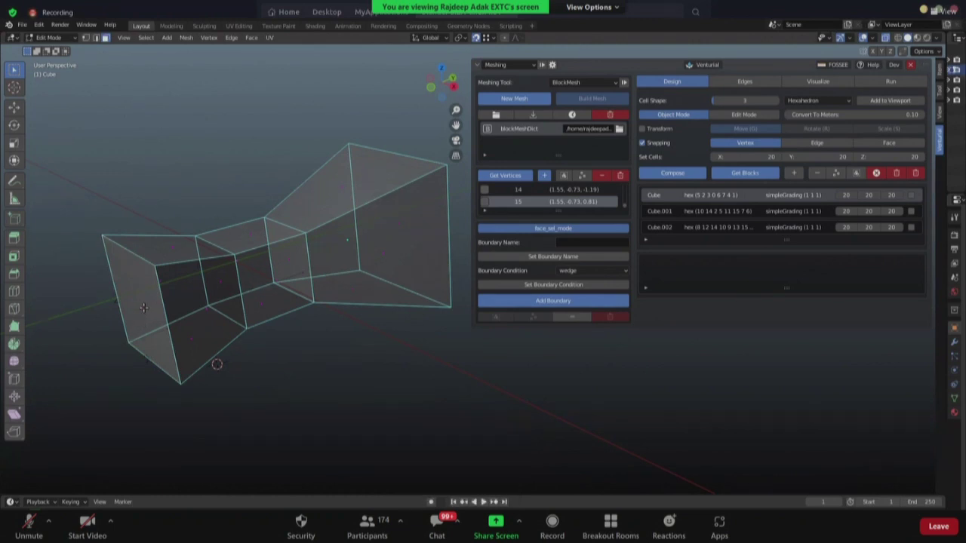
middle_drag(132, 377, 170, 325)
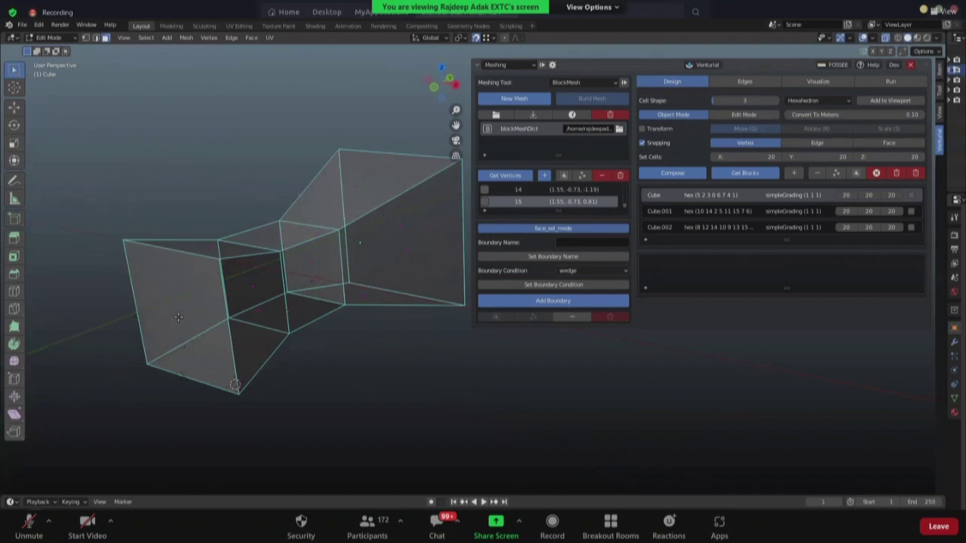
click(178, 319)
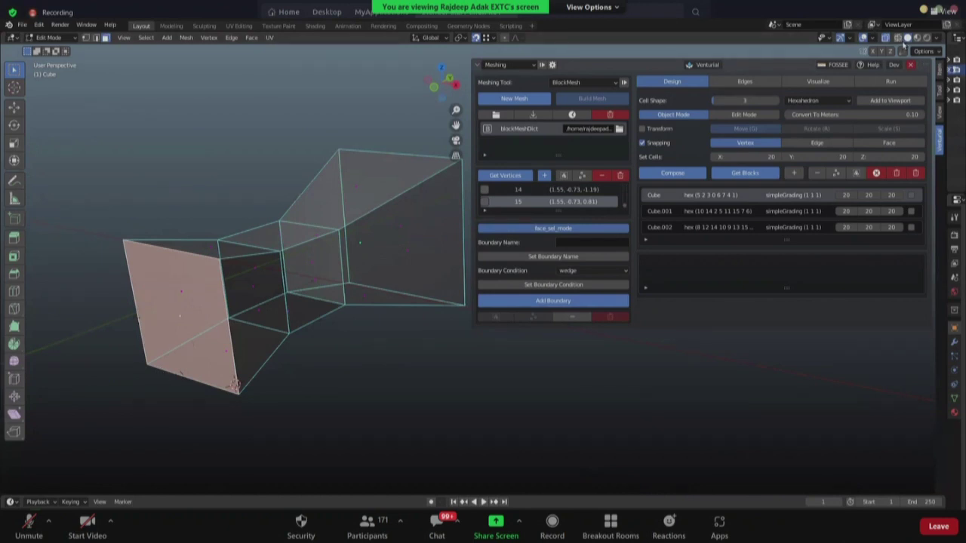
- Display the face normals in the viewport overlays at size 1.47 to inspect their directions, and reduce their size again
click(874, 38)
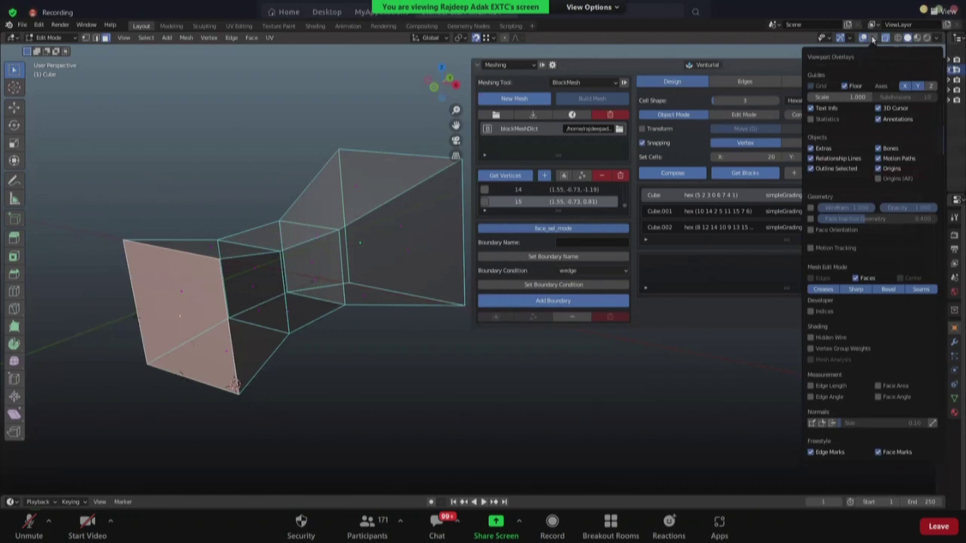
click(833, 425)
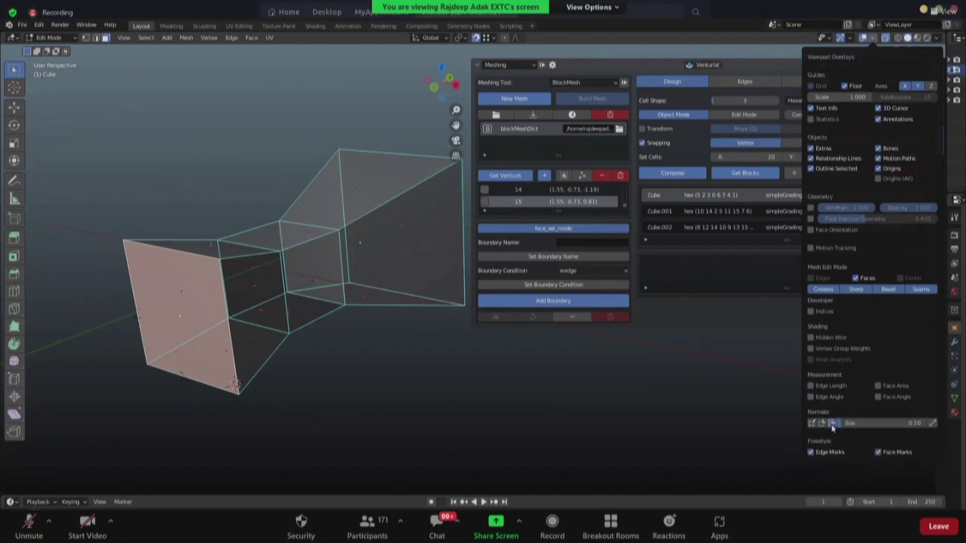
drag(845, 423, 899, 423)
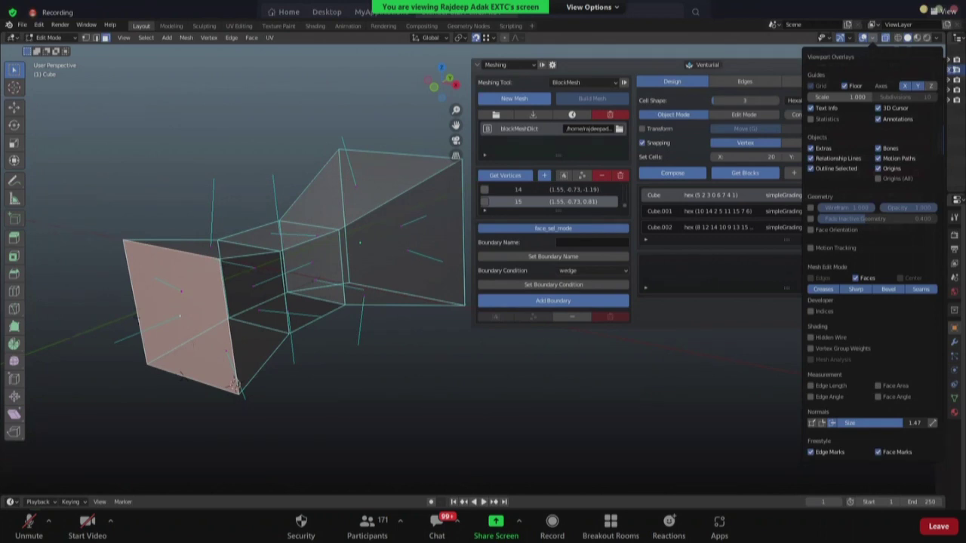
drag(901, 423, 855, 426)
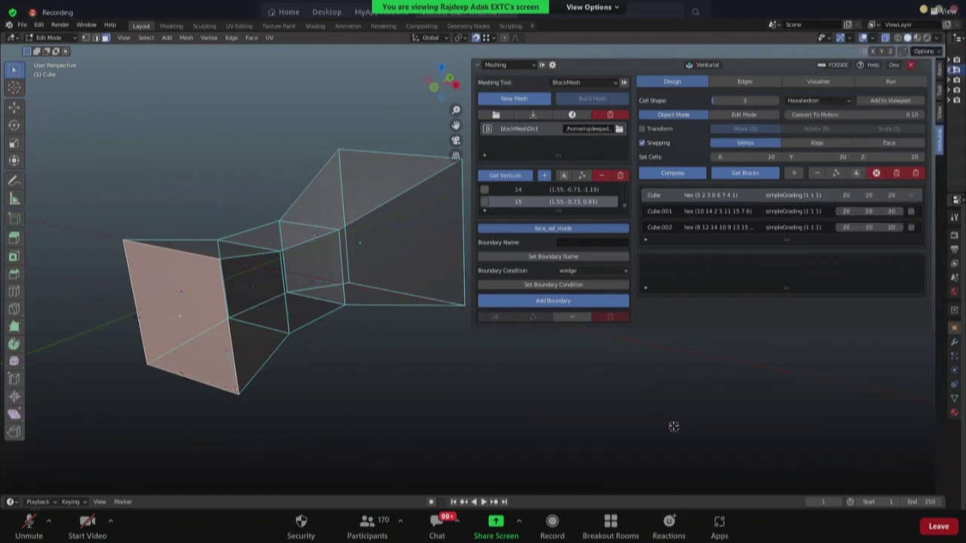
- Add the selected end face of the small flared cell as a patch boundary named inlet, and enlarge the boundary list
middle_drag(280, 405, 127, 355)
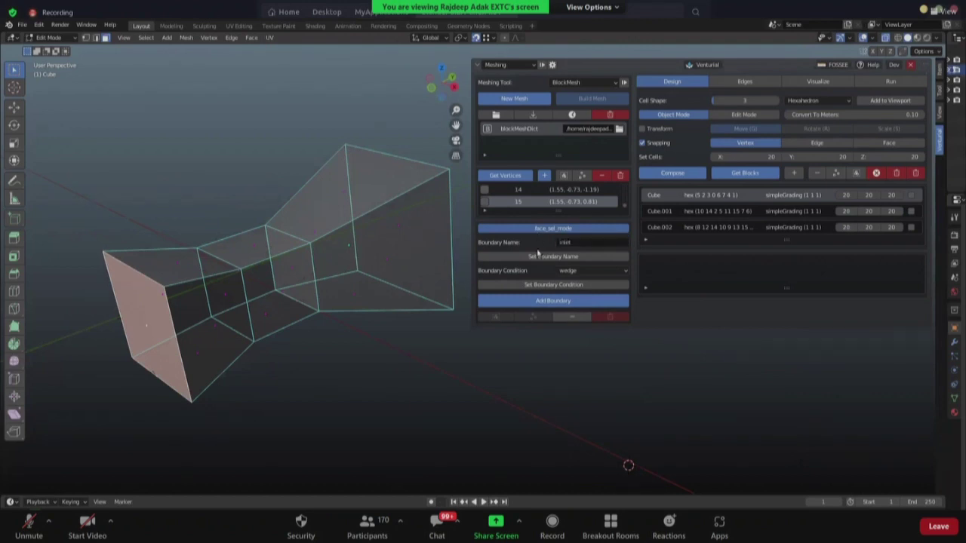
click(565, 272)
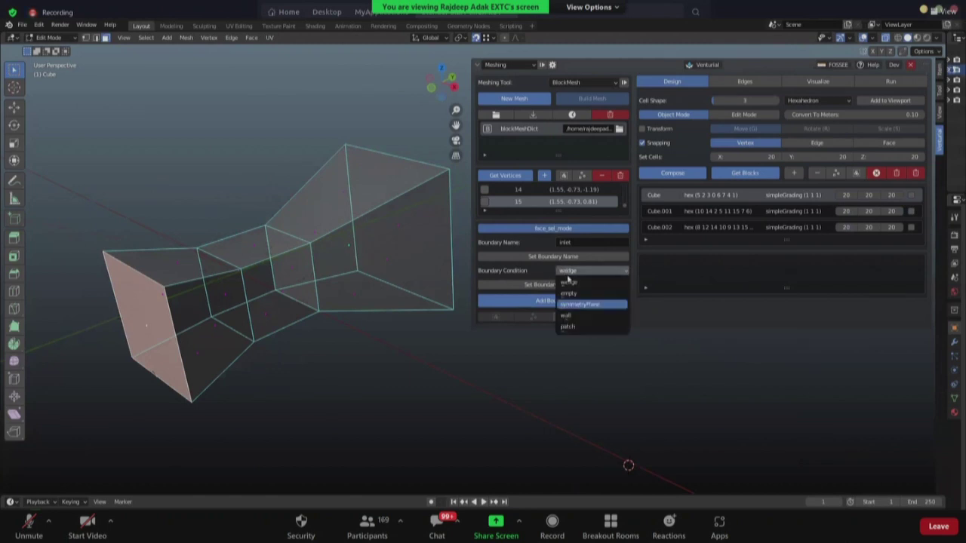
click(571, 327)
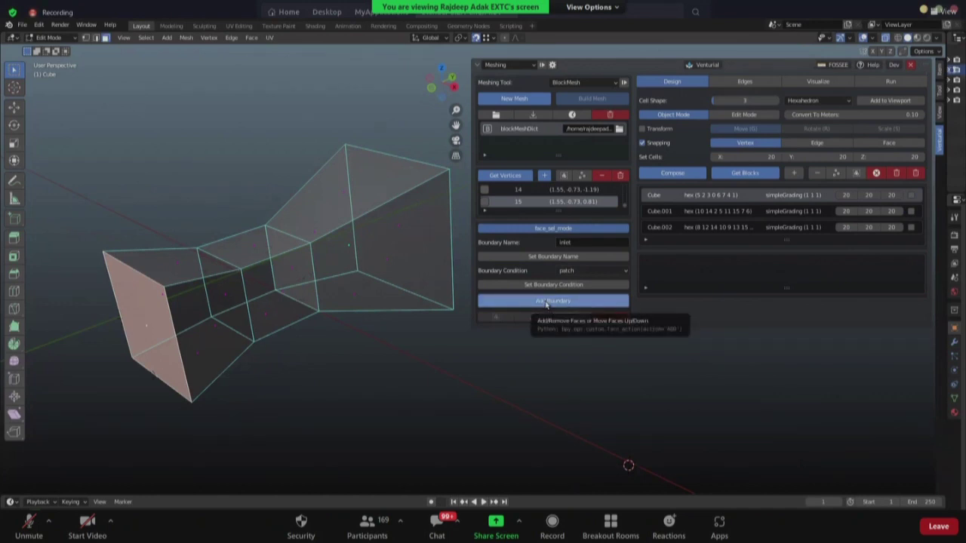
click(546, 302)
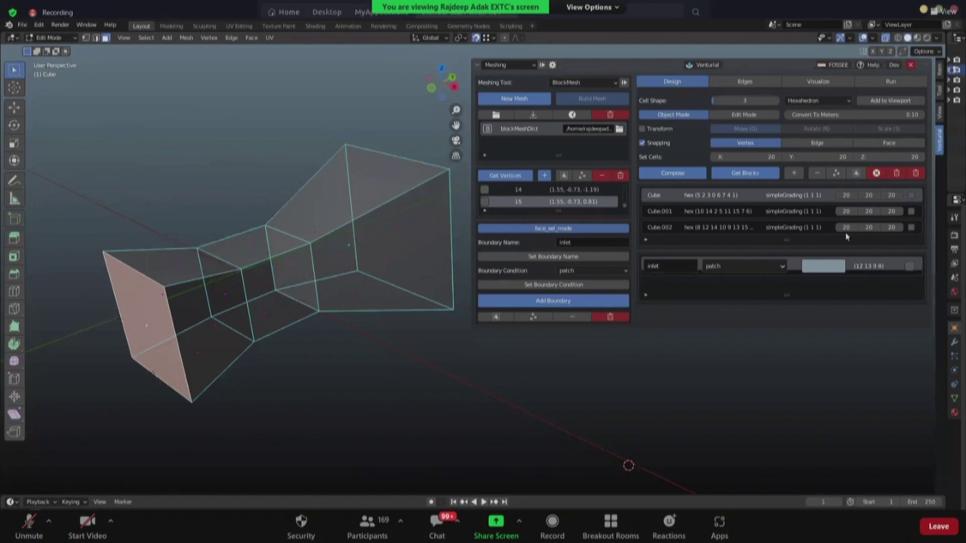
mouse_move(728, 302)
mouse_down()
mouse_move(722, 361)
mouse_move(718, 308)
mouse_up()
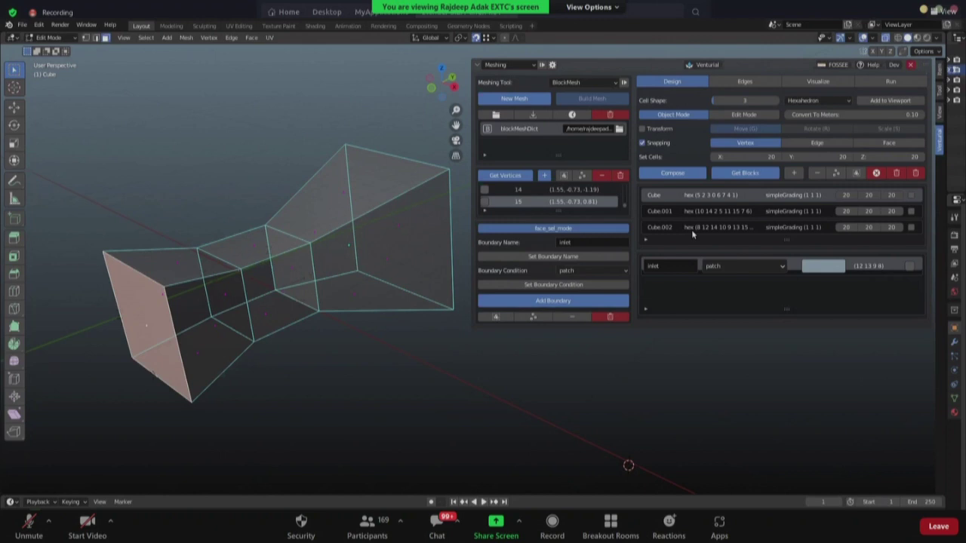
click(568, 242)
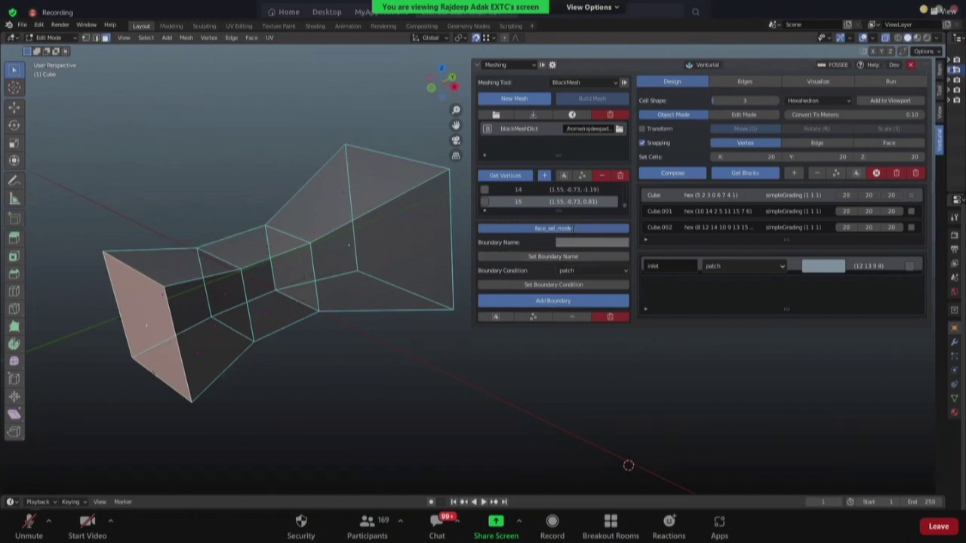
text(inlet)
key(Return)
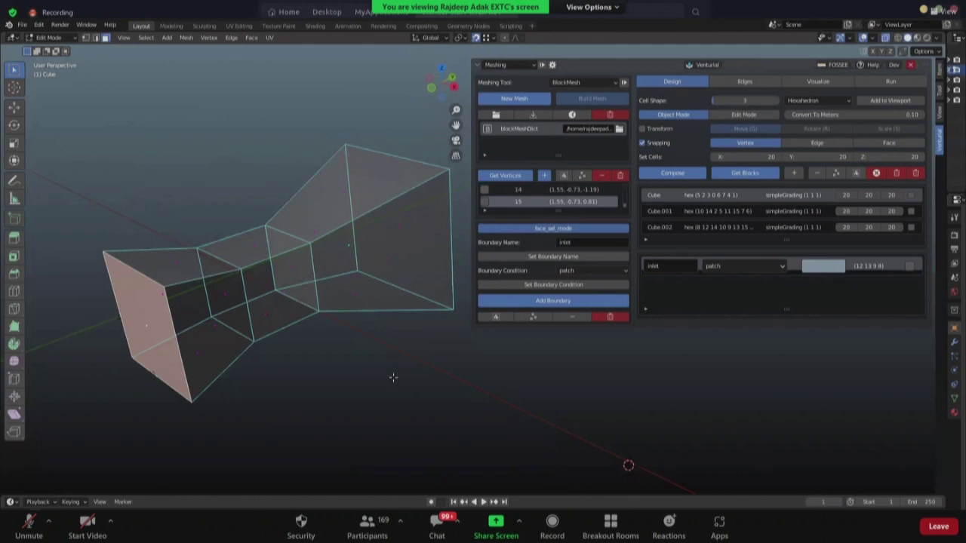
- Select the outer end face of the large flared cell and add it as a patch boundary named outlet
drag(455, 125, 404, 144)
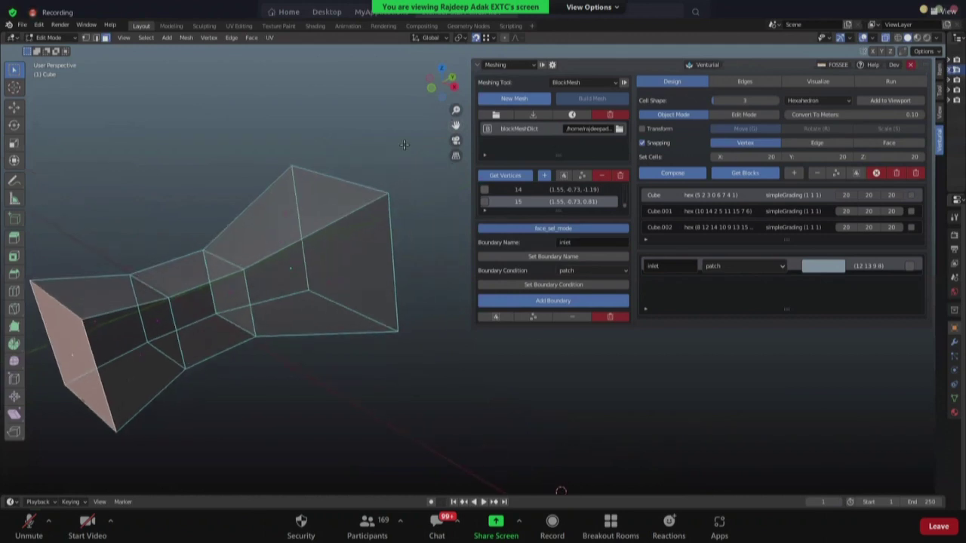
click(352, 252)
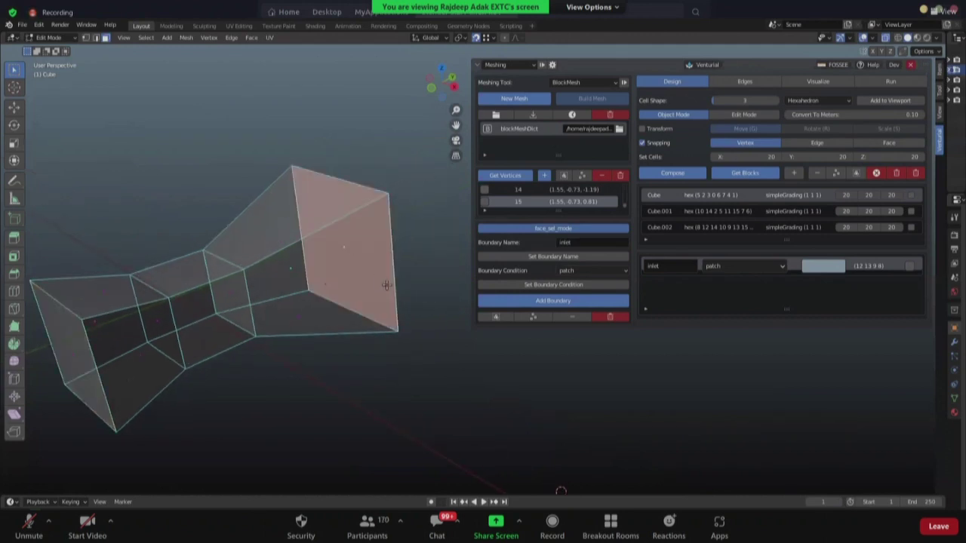
middle_drag(385, 285, 363, 277)
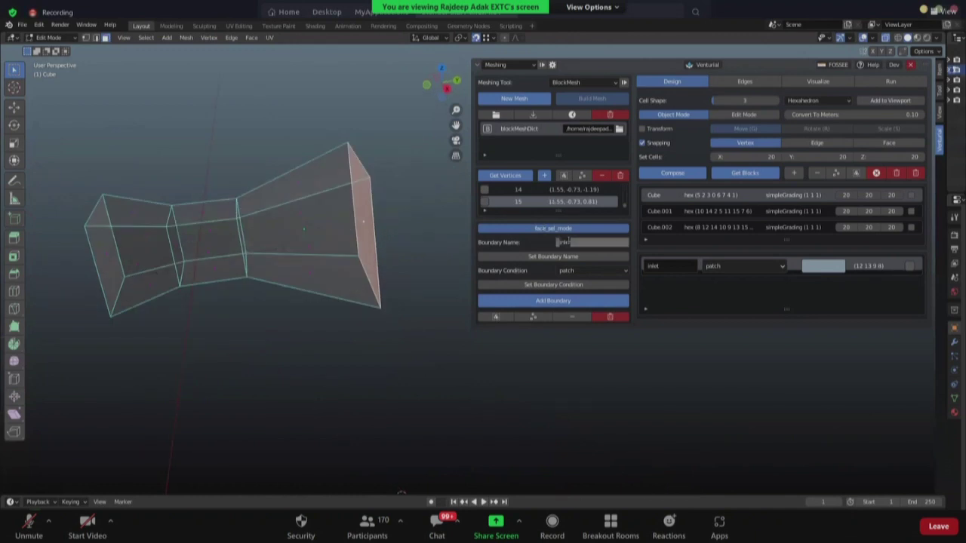
text(outlet)
key(Return)
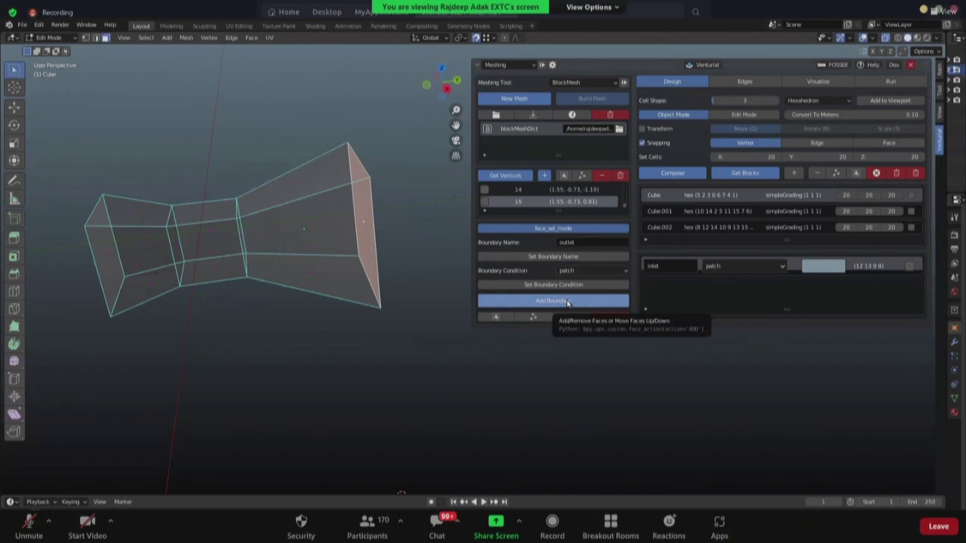
click(567, 302)
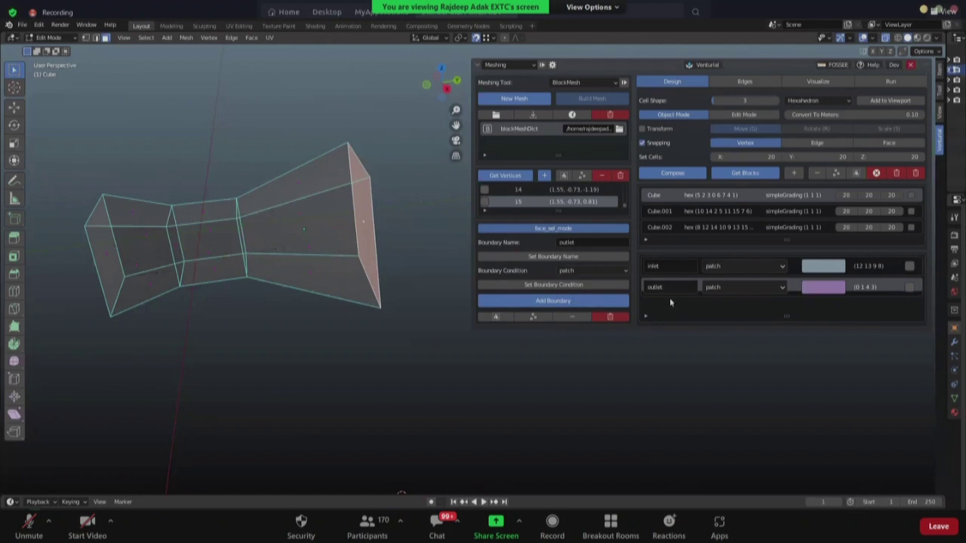
- Clear the selection and select the three faces along one side plus the three top faces of the venturi
click(575, 242)
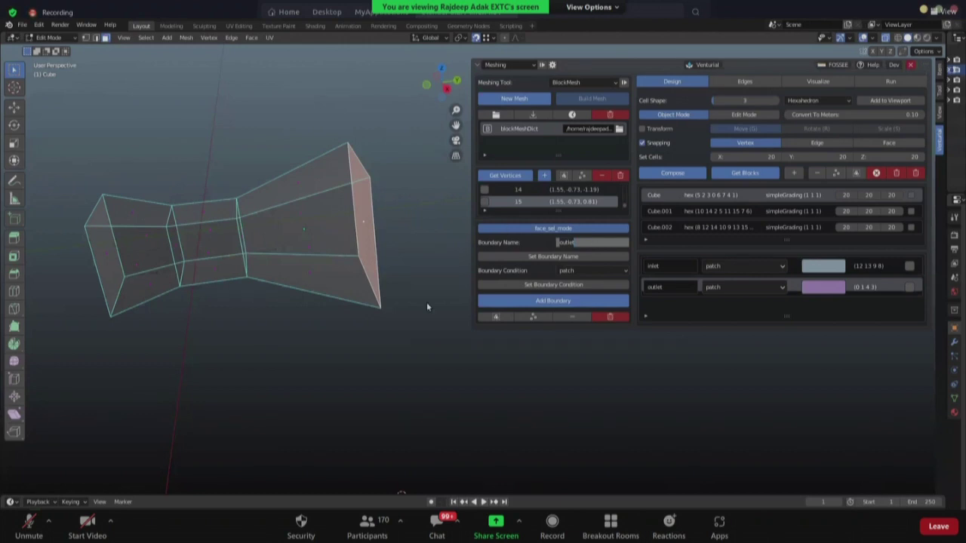
click(398, 328)
click(408, 324)
middle_drag(200, 403, 251, 375)
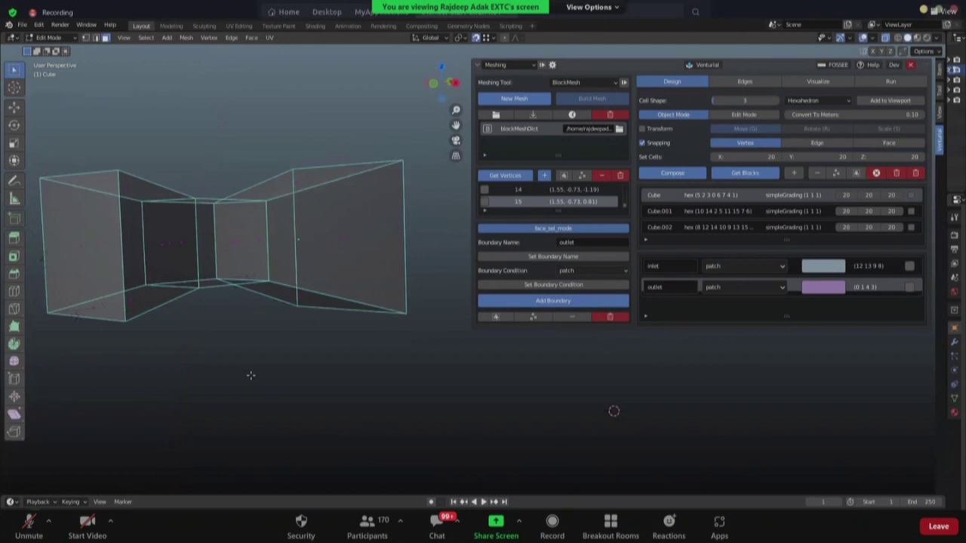
click(162, 255)
middle_drag(162, 255, 176, 308)
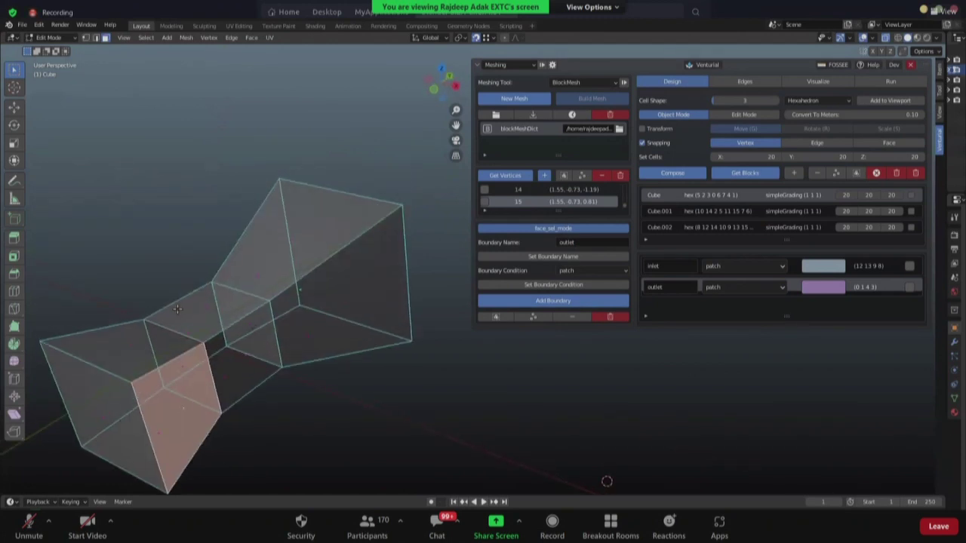
shift+click(244, 357)
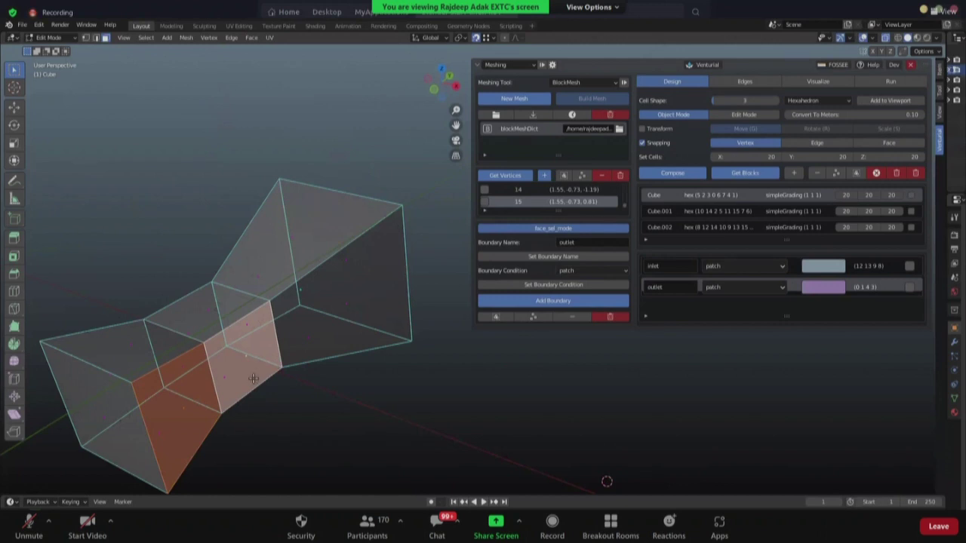
shift+click(347, 309)
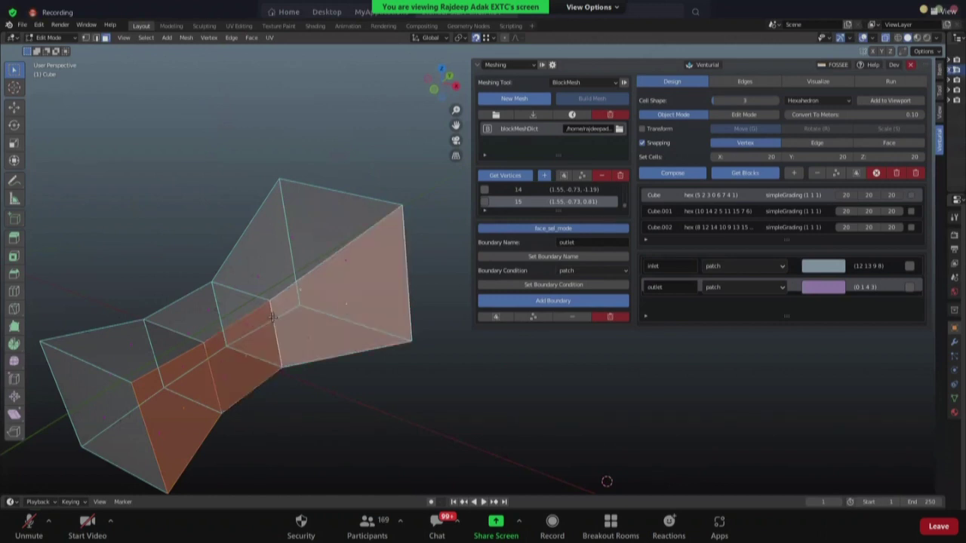
shift+click(290, 242)
shift+click(206, 311)
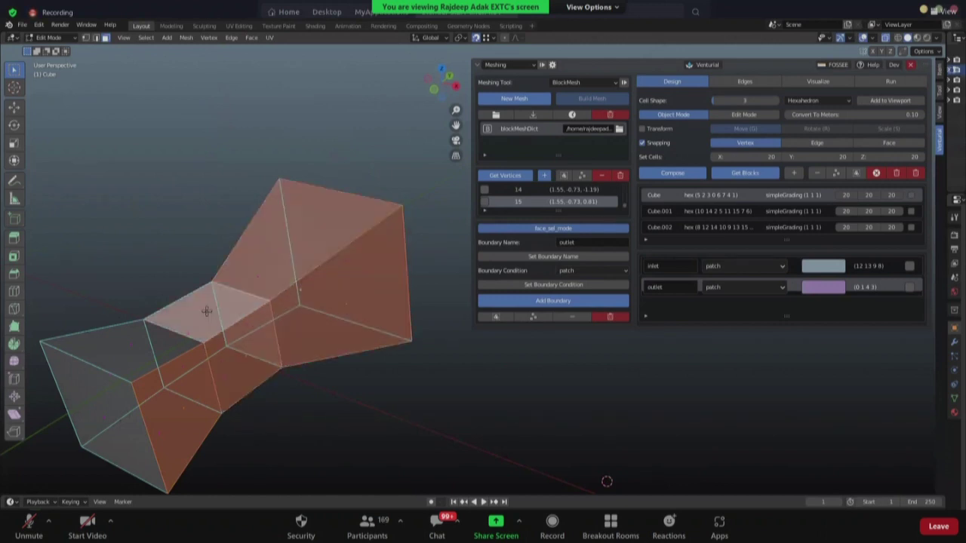
shift+click(132, 347)
- Add the three faces along the opposite side of the venturi to the selection
middle_drag(268, 392, 332, 362)
drag(456, 125, 176, 87)
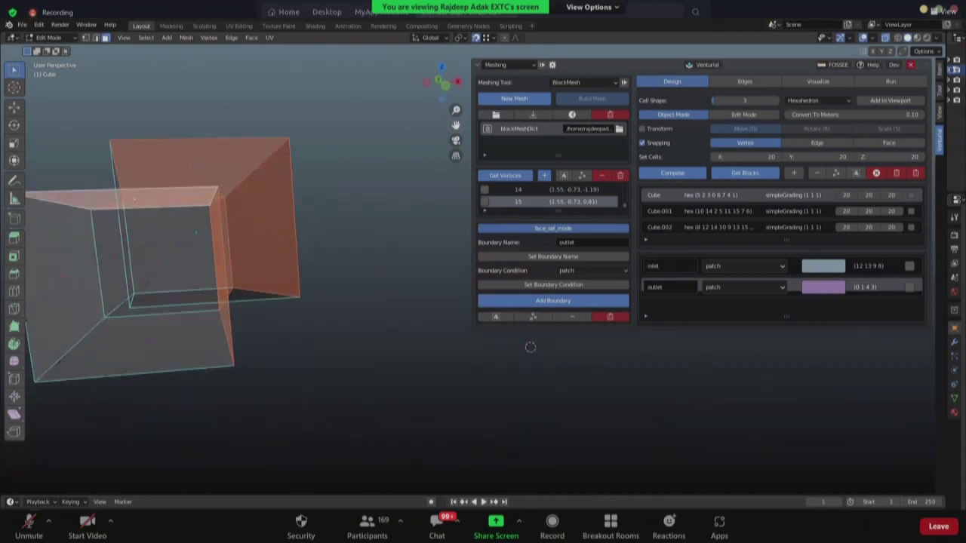
middle_drag(274, 349, 251, 391)
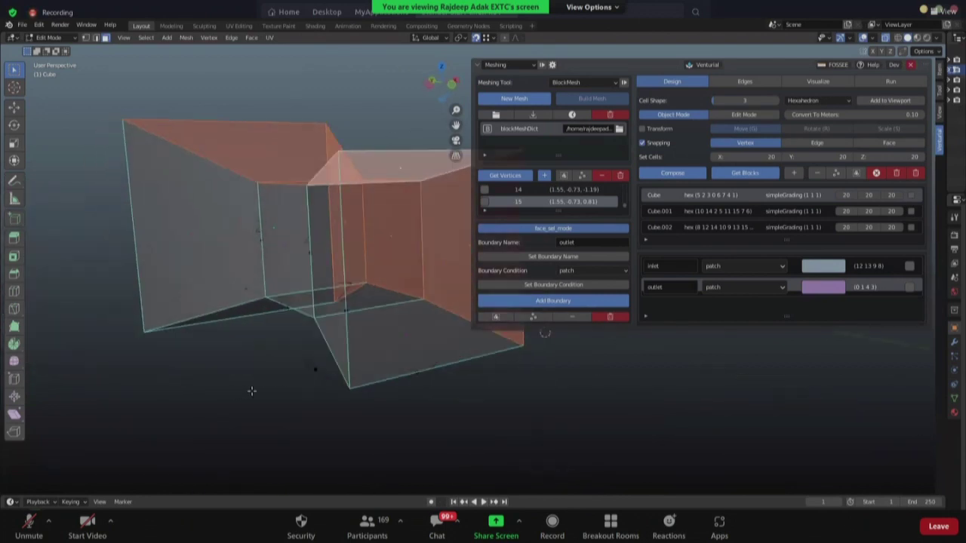
drag(456, 125, 395, 102)
middle_drag(395, 102, 335, 319)
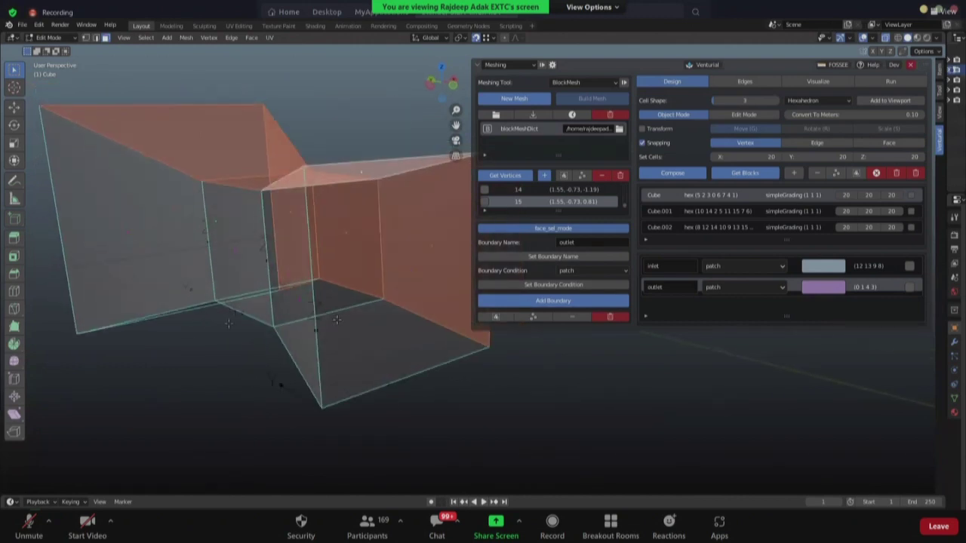
shift+click(128, 240)
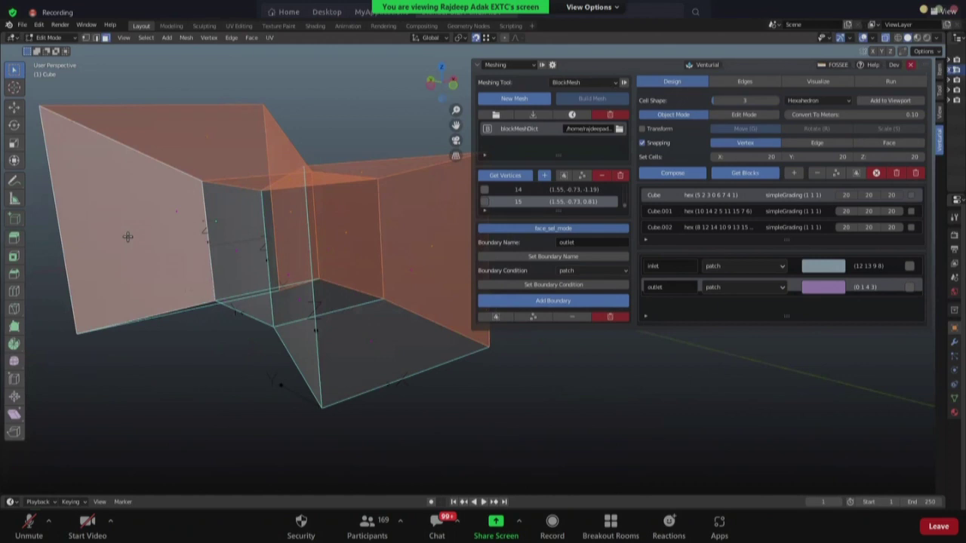
shift+click(236, 254)
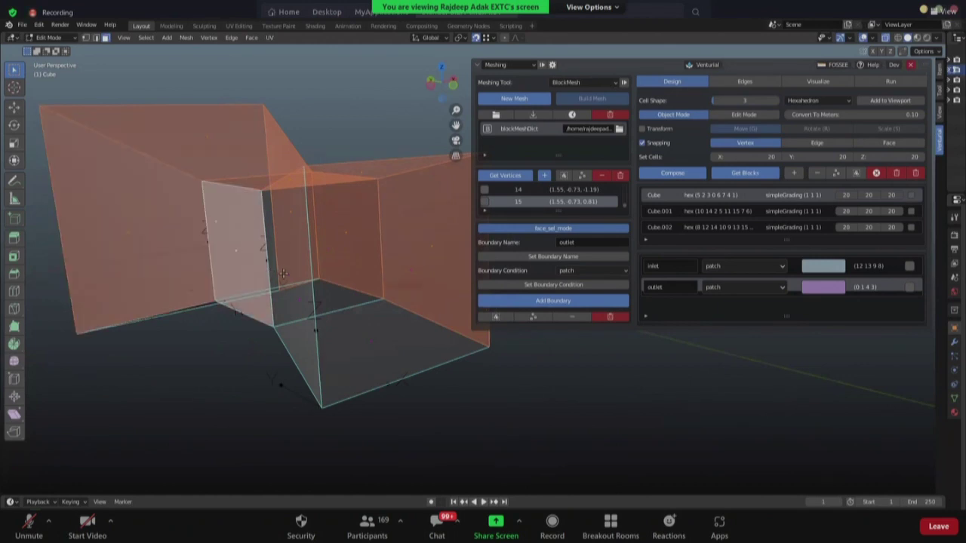
shift+click(271, 346)
- Add the three bottom faces to the selection and check all around that only the inlet and outlet ends are left out
middle_drag(259, 367, 238, 371)
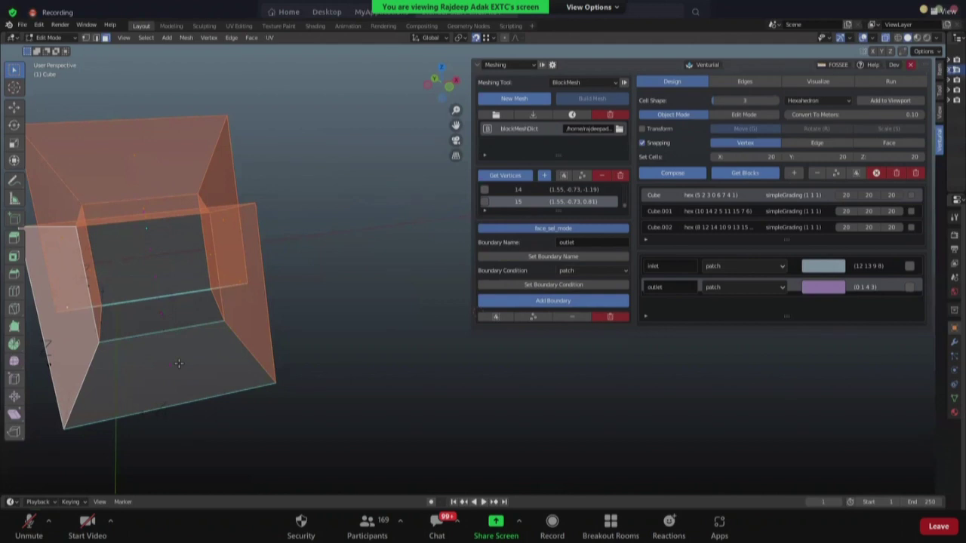
middle_drag(218, 440, 212, 313)
click(198, 93)
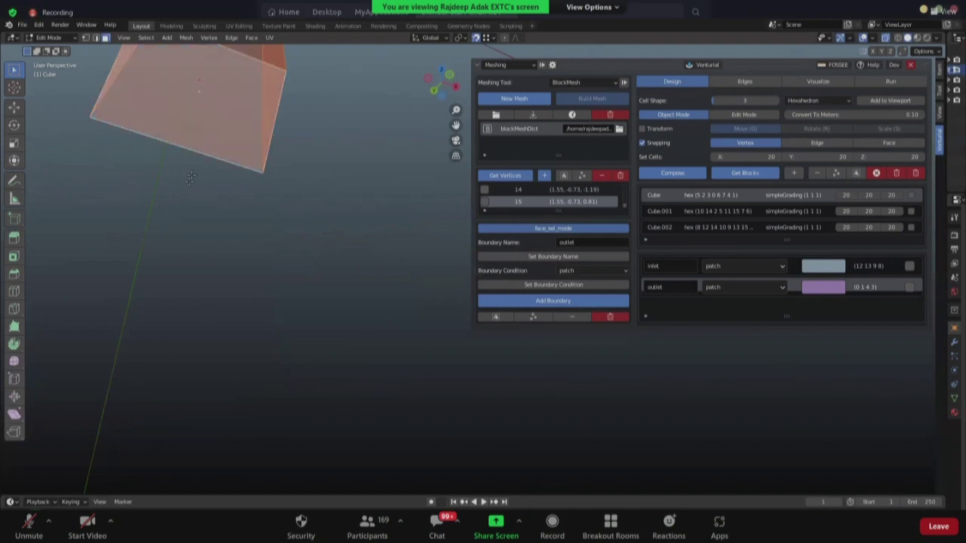
shift+click(199, 88)
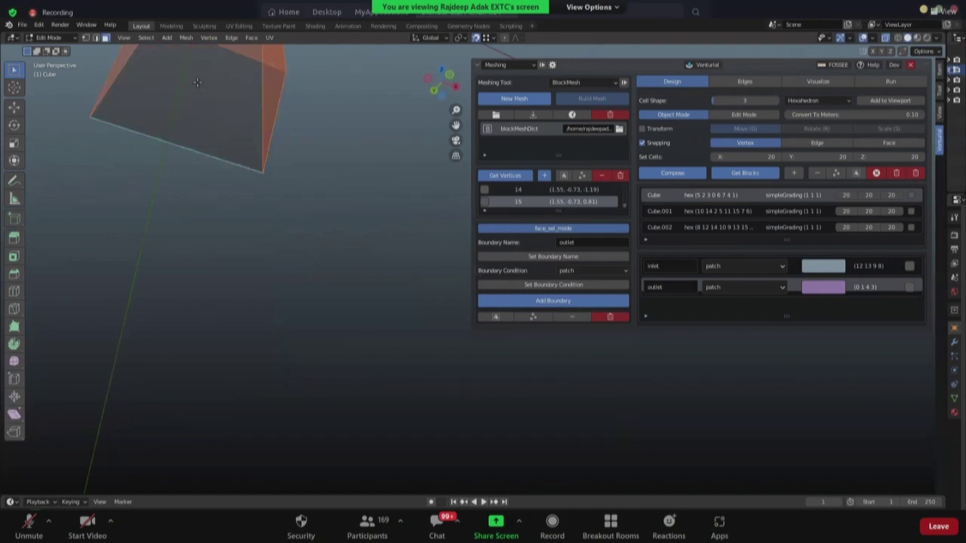
click(198, 82)
middle_drag(287, 81, 197, 99)
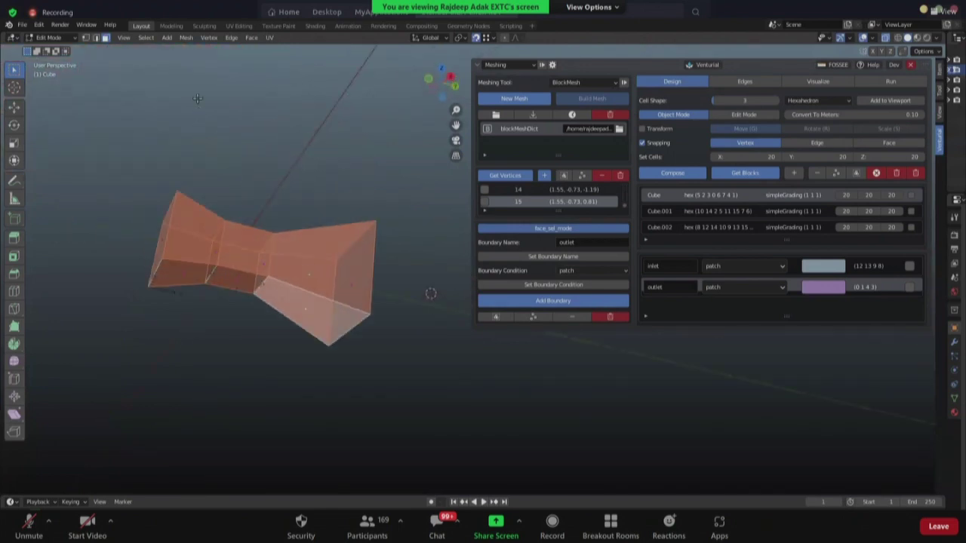
click(235, 280)
click(186, 273)
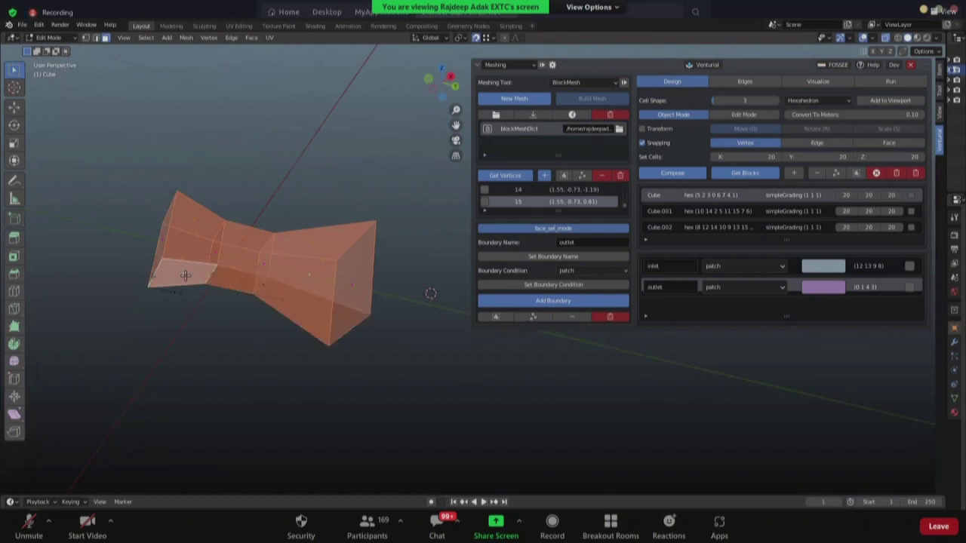
middle_drag(179, 327, 214, 344)
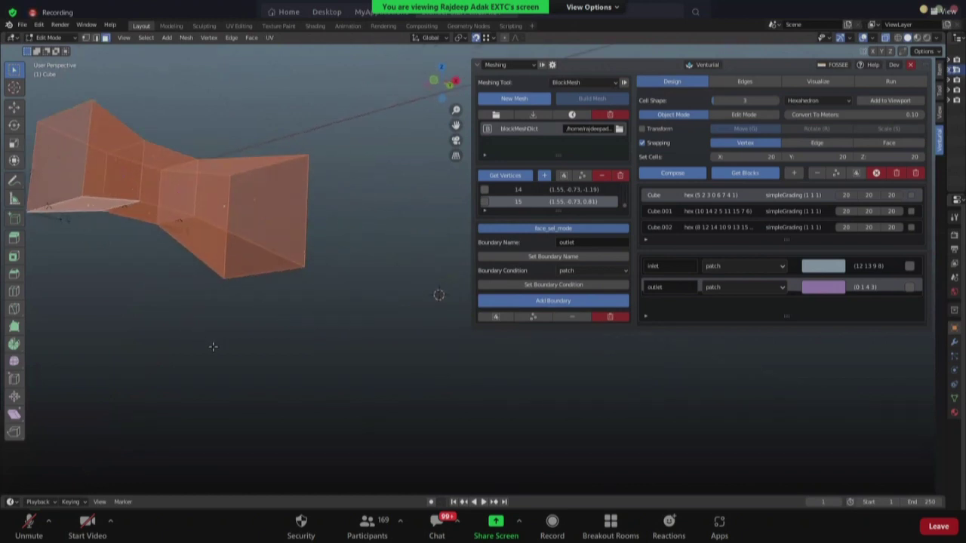
middle_drag(83, 265, 156, 294)
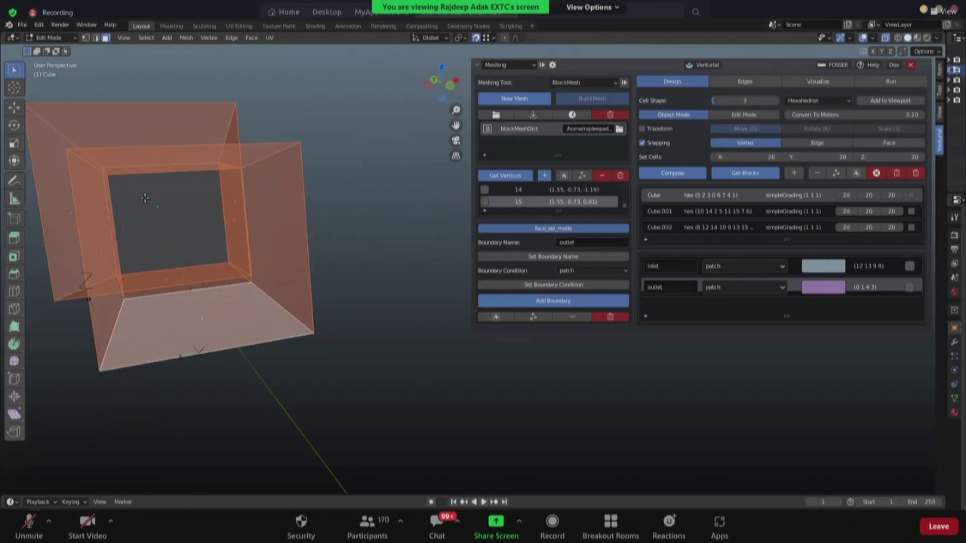
middle_drag(268, 275, 165, 246)
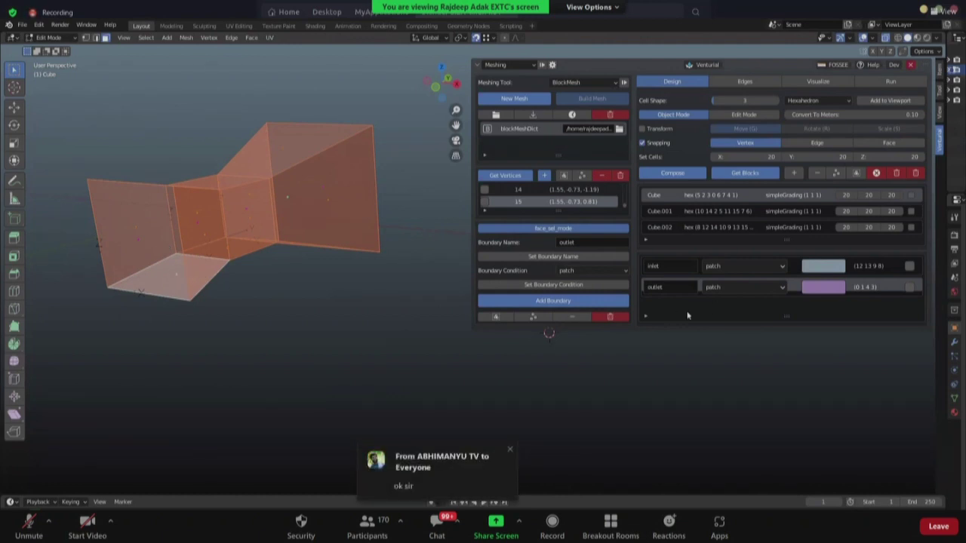
- Add the selected faces as a wall boundary named fixedWalls and check its entries in the boundary list
click(572, 270)
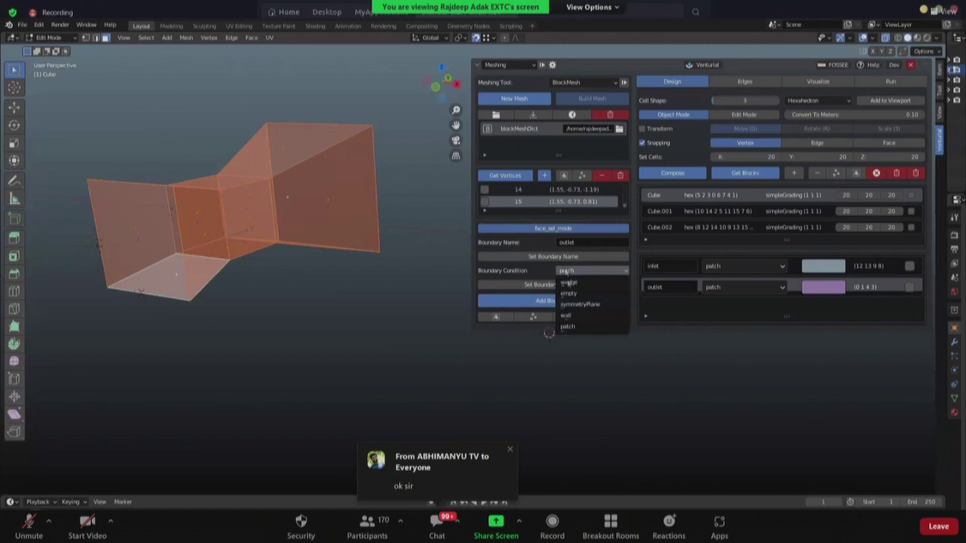
click(566, 315)
click(565, 242)
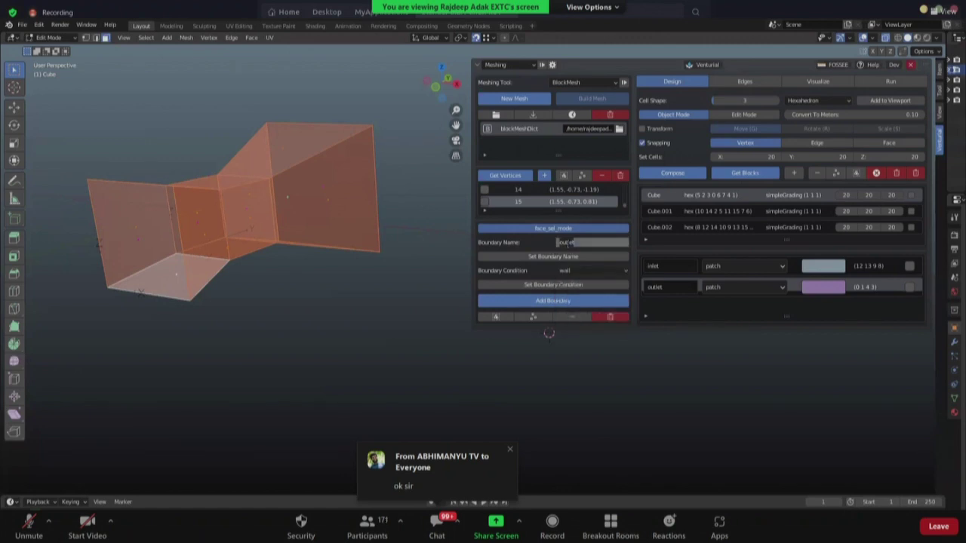
key(BackSpace)
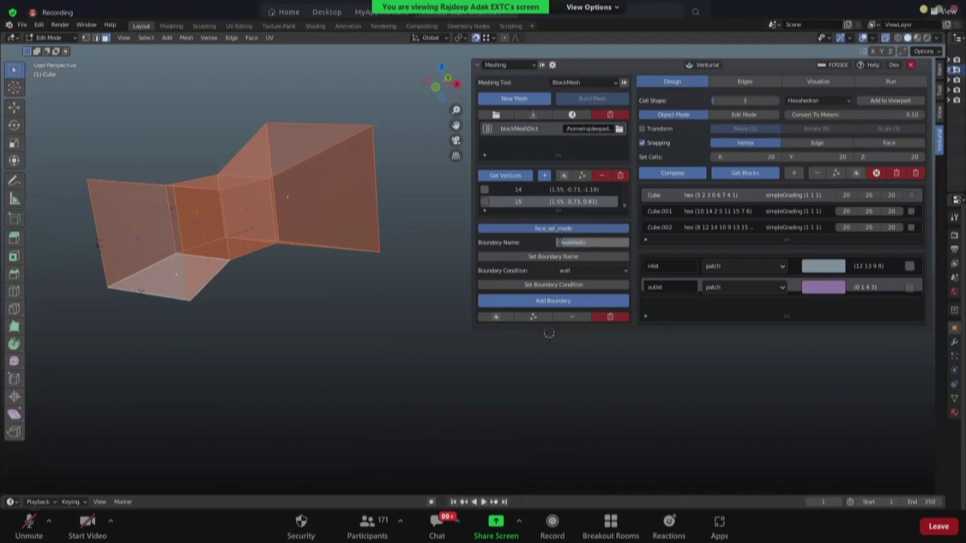
key(Return)
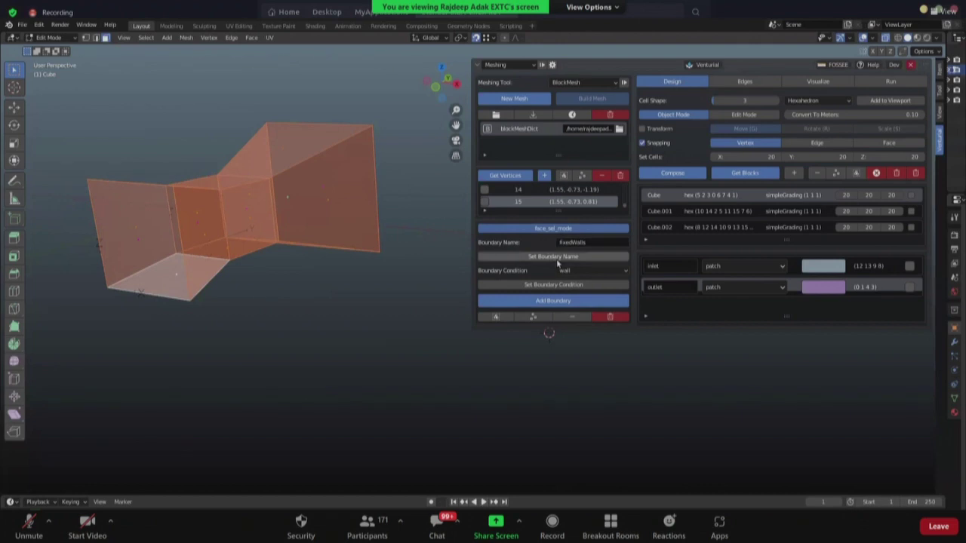
click(578, 301)
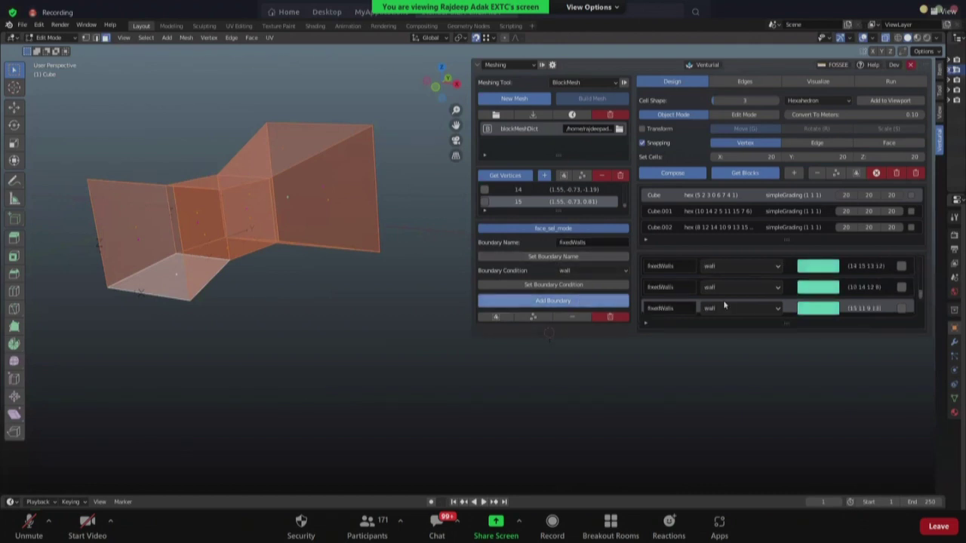
drag(778, 323, 792, 451)
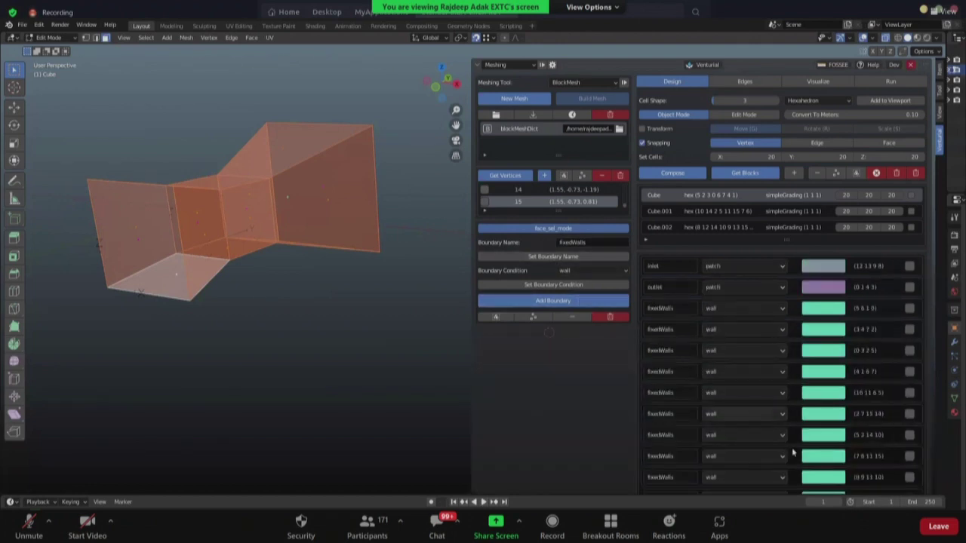
scroll(752, 370, down, 3)
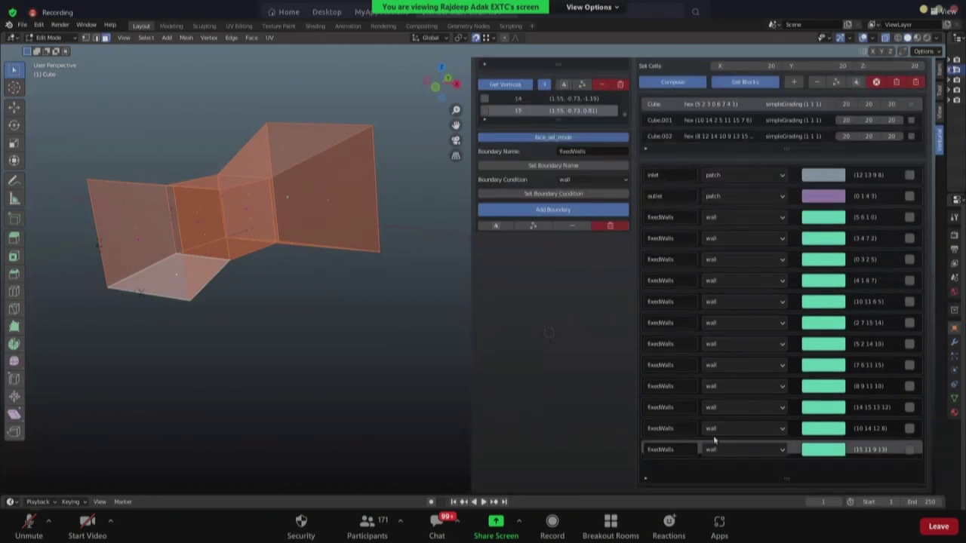
mouse_move(712, 338)
mouse_down()
mouse_move(702, 312)
mouse_move(711, 366)
mouse_move(705, 332)
mouse_up()
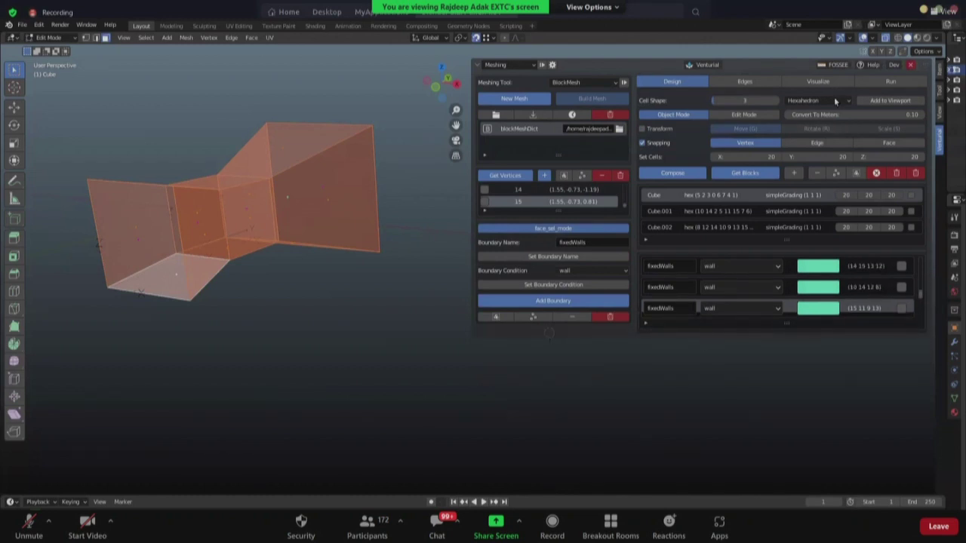
- Generate the blockMesh dictionary and open the resulting blockMeshDict file from the Desktop directory named folder
click(871, 82)
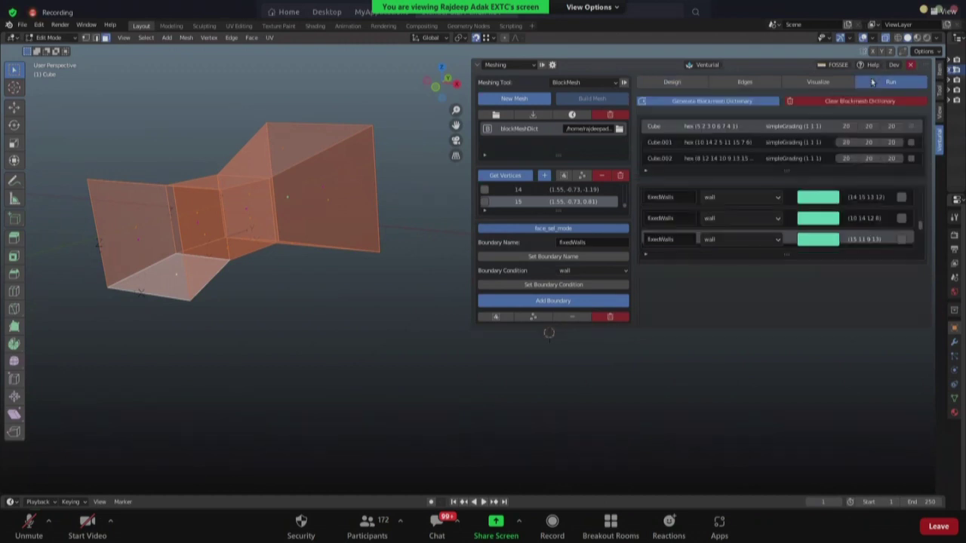
click(751, 105)
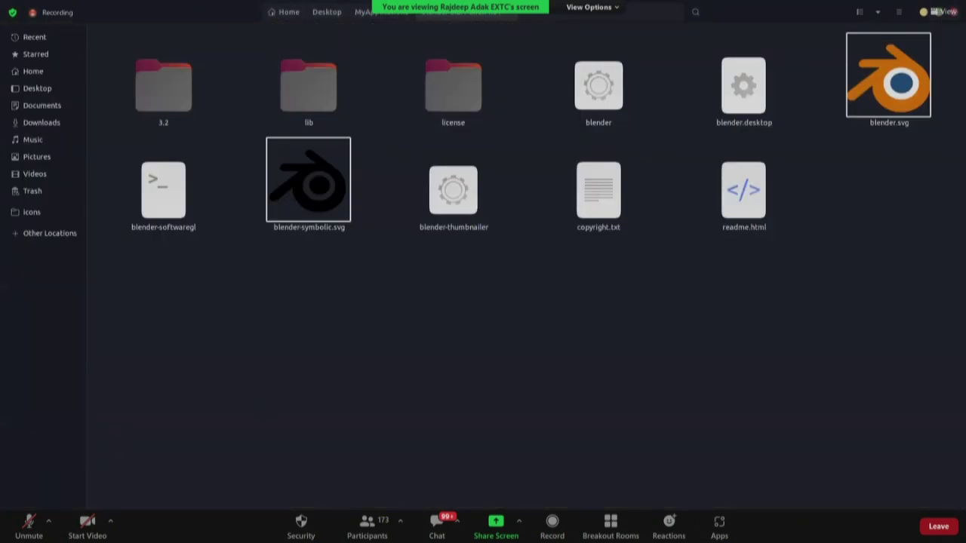
click(70, 90)
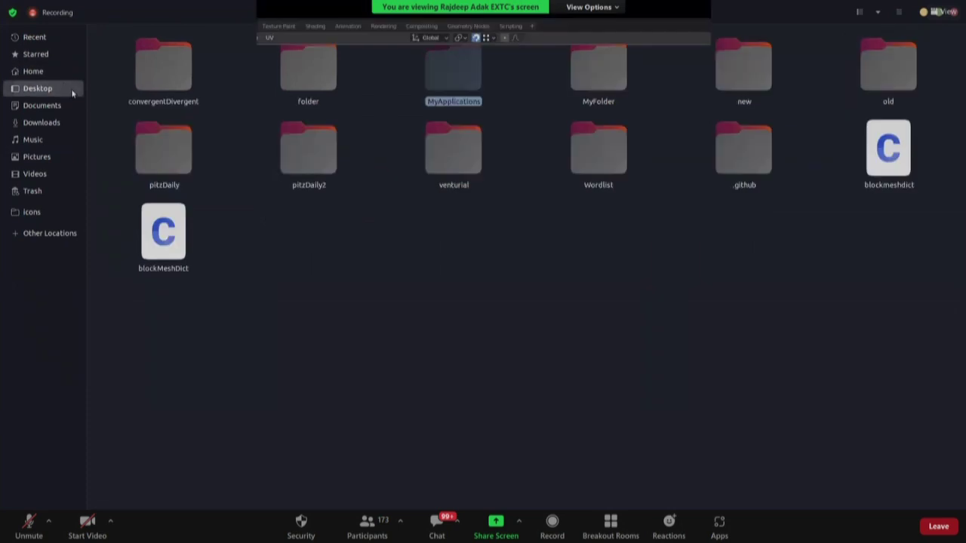
double_click(308, 75)
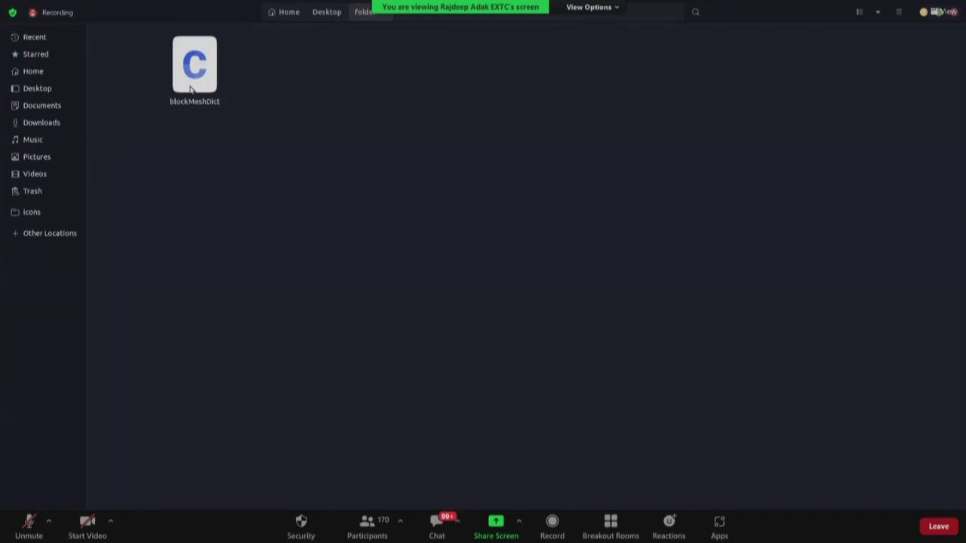
double_click(192, 72)
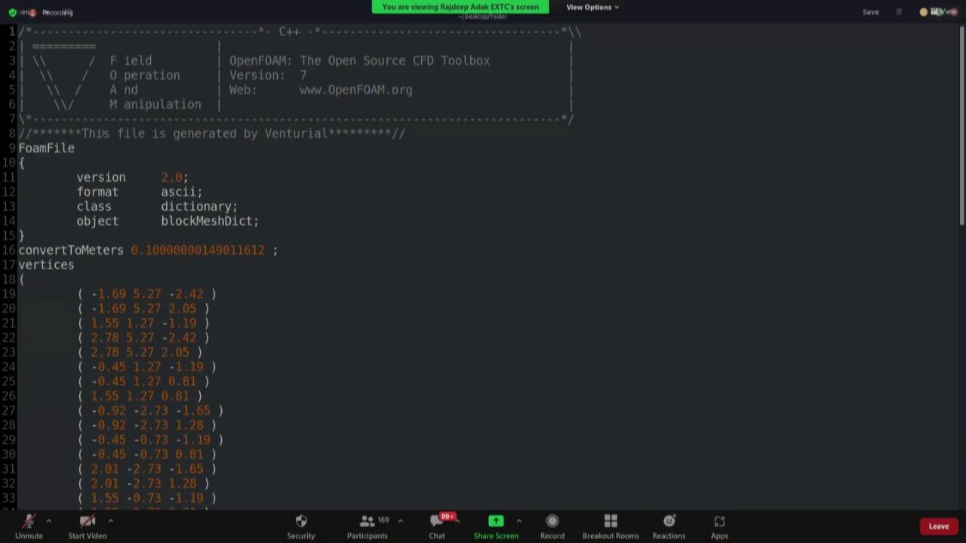
- Review the generated blockMeshDict's header, version, vertices, blocks and boundary definitions, and close the file
drag(86, 133, 316, 135)
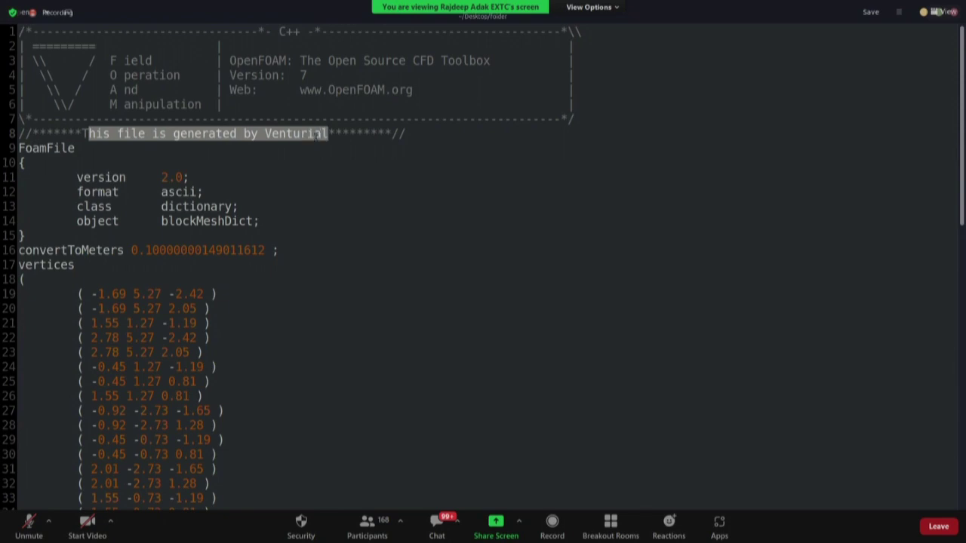
click(327, 133)
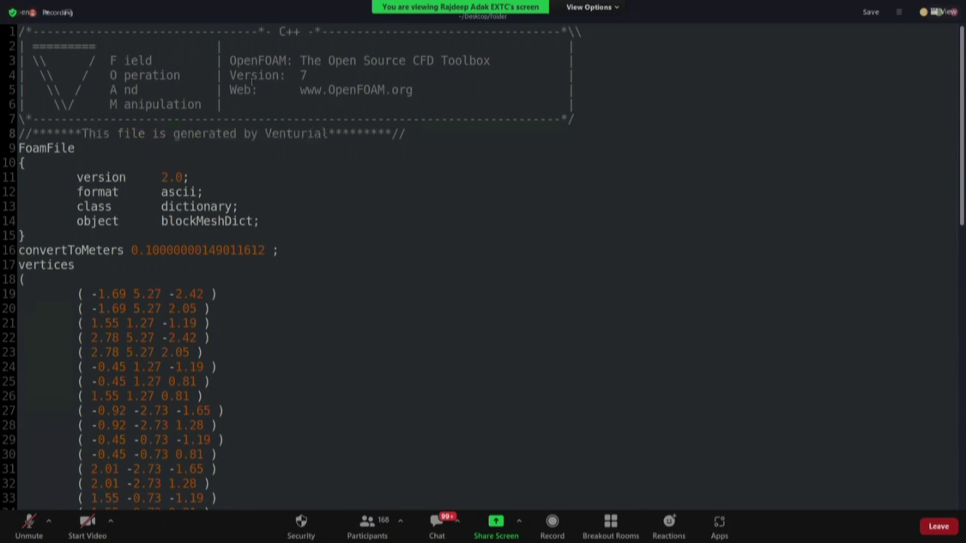
text(/Ve)
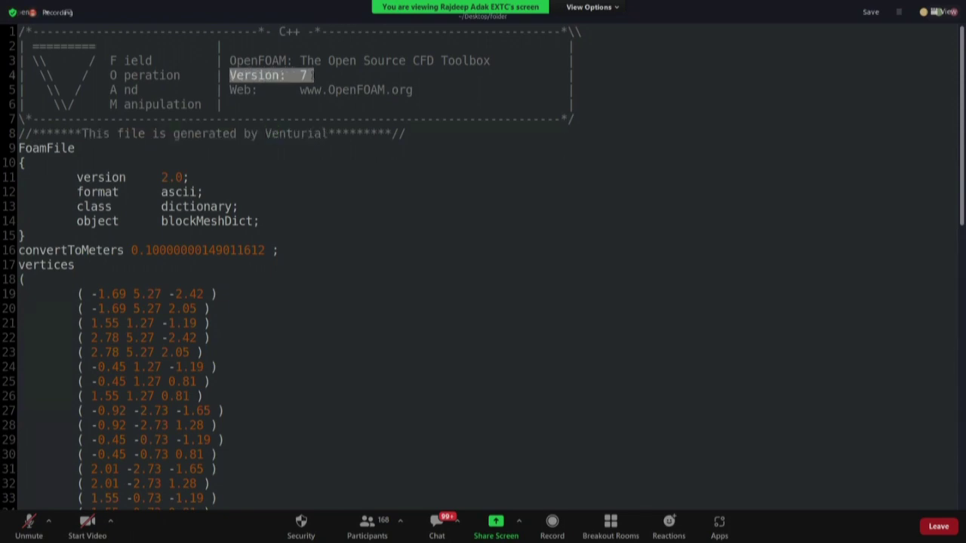
key(Escape)
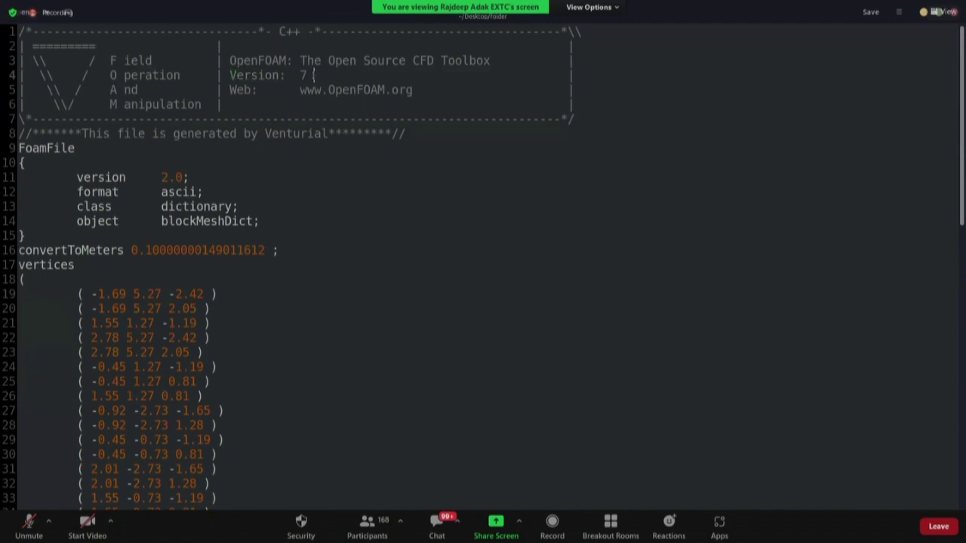
scroll(313, 75, down, 6)
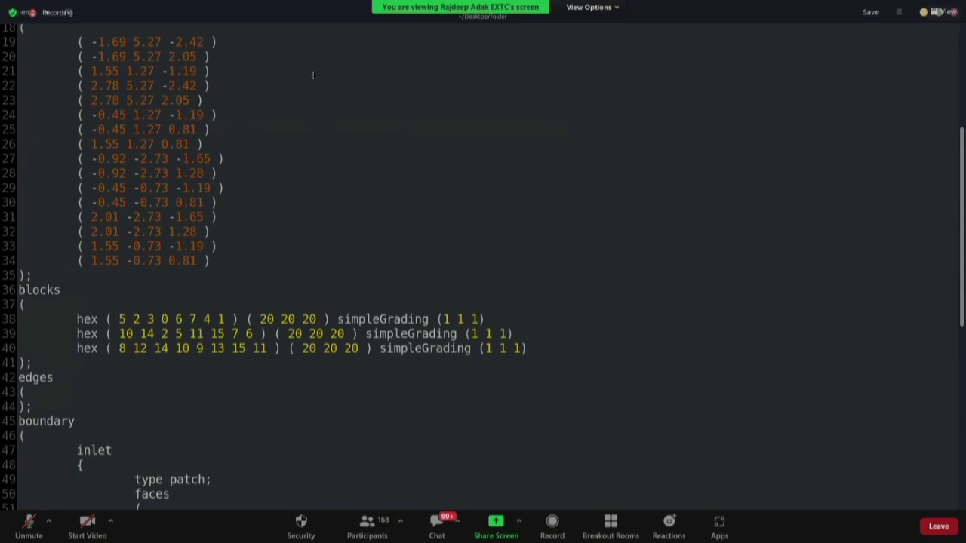
scroll(313, 75, down, 11)
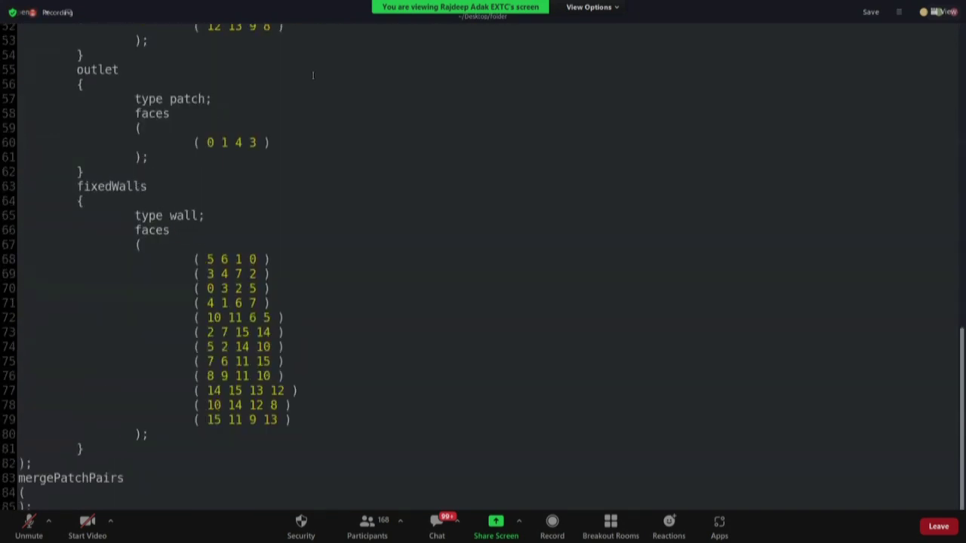
scroll(298, 262, up, 7)
scroll(298, 262, up, 10)
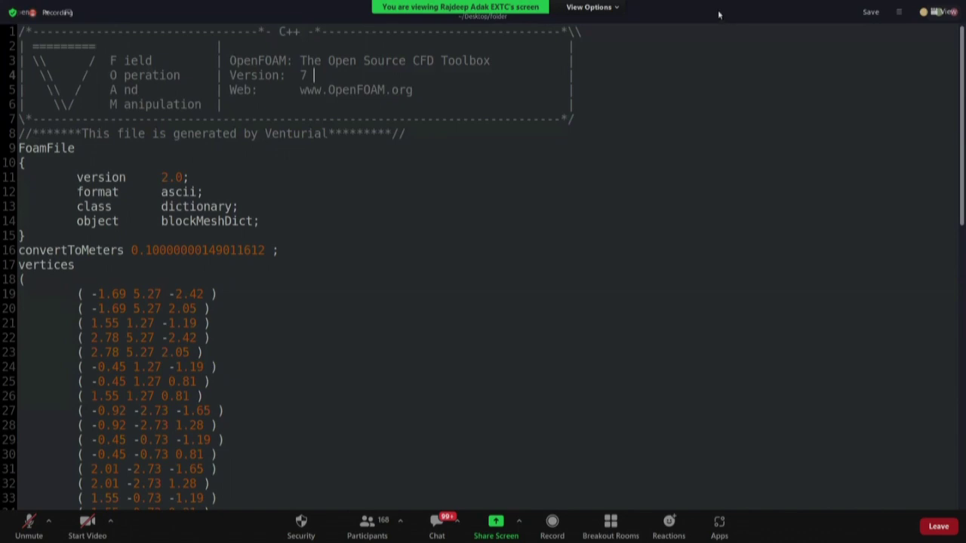
drag(718, 11, 709, 132)
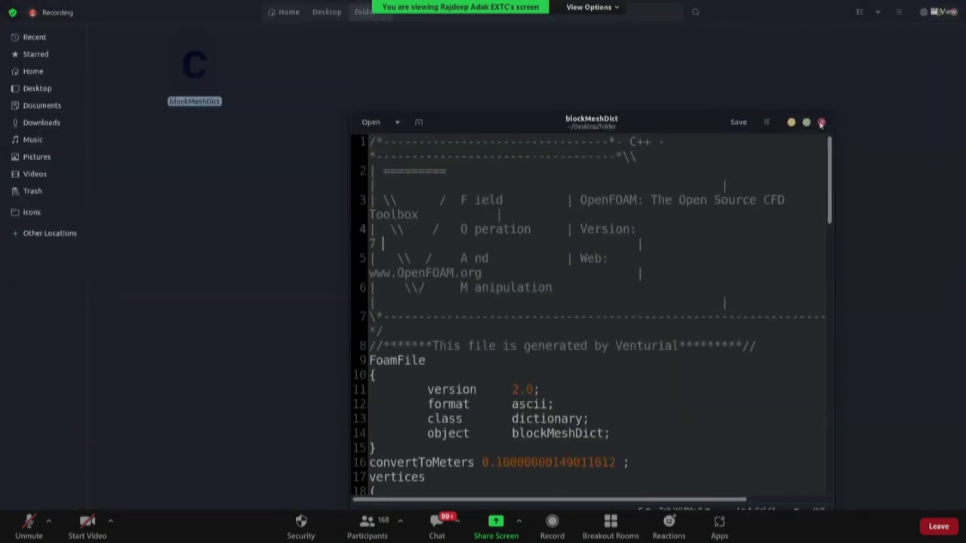
click(820, 123)
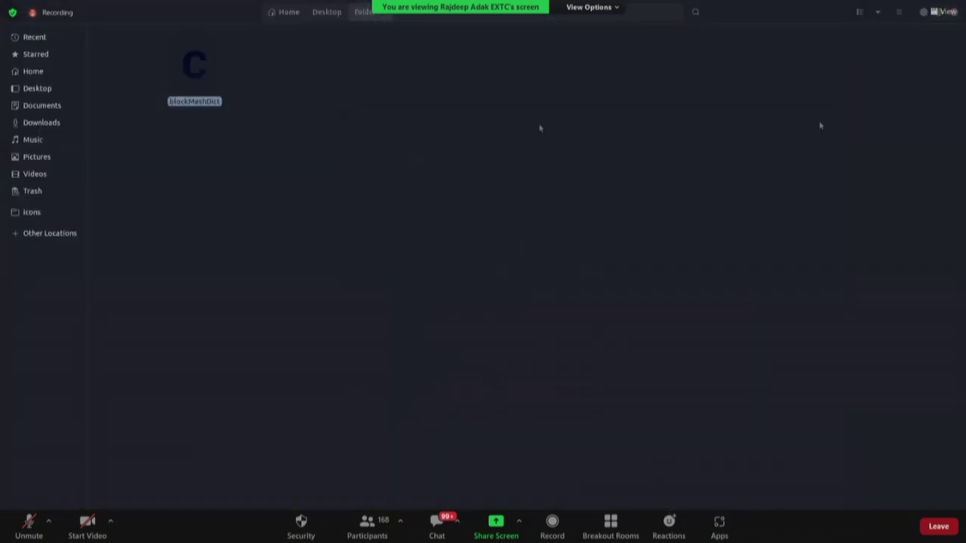
- Extract venturial.zip in the Downloads folder and open the extracted venturial folder
click(229, 94)
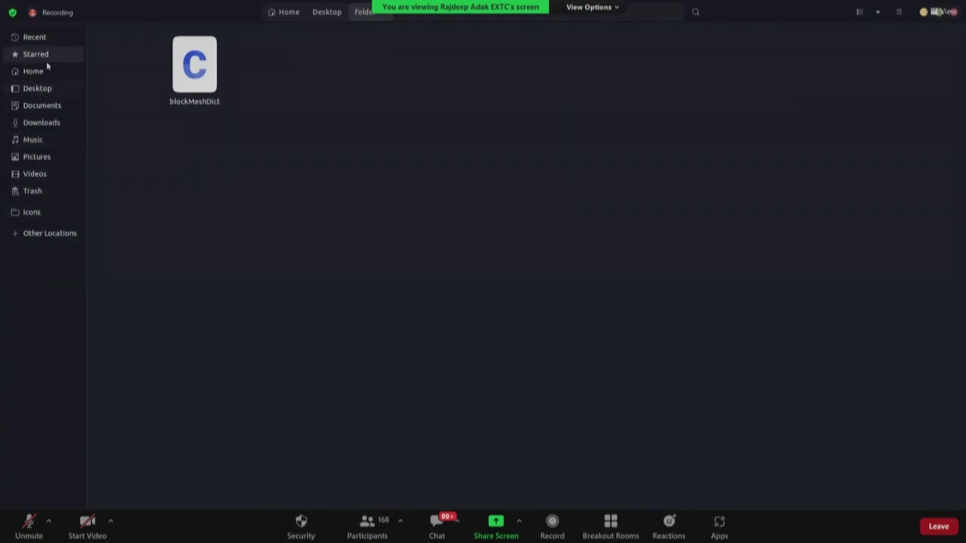
click(35, 126)
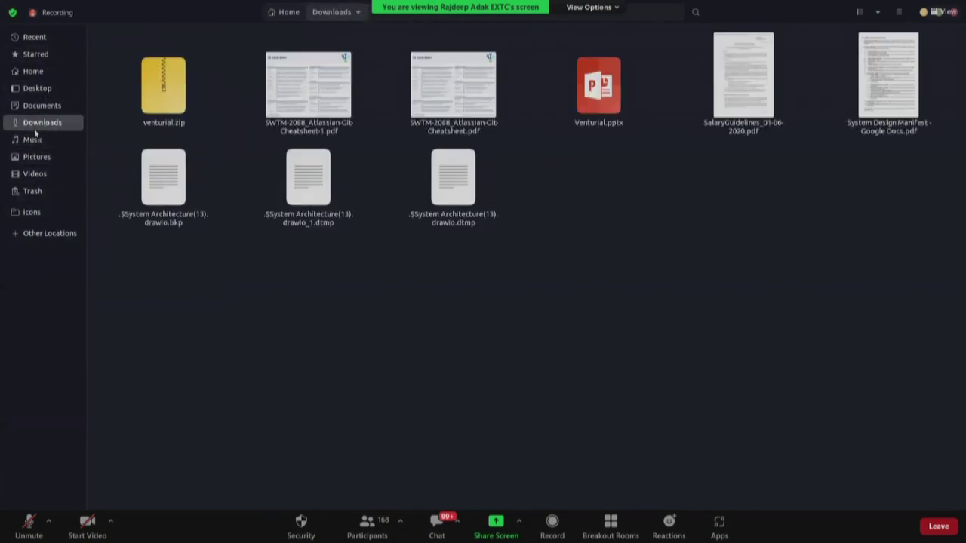
right_click(170, 96)
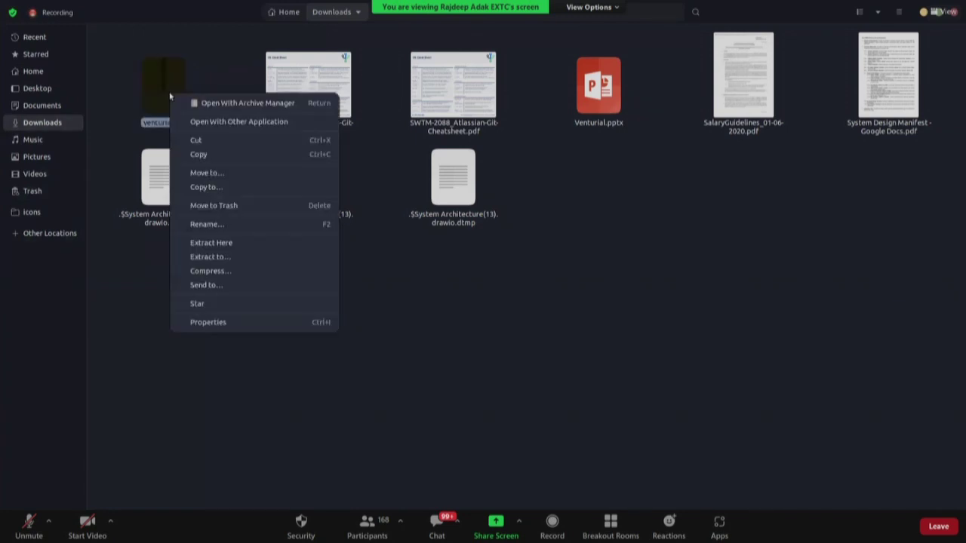
click(211, 243)
double_click(168, 90)
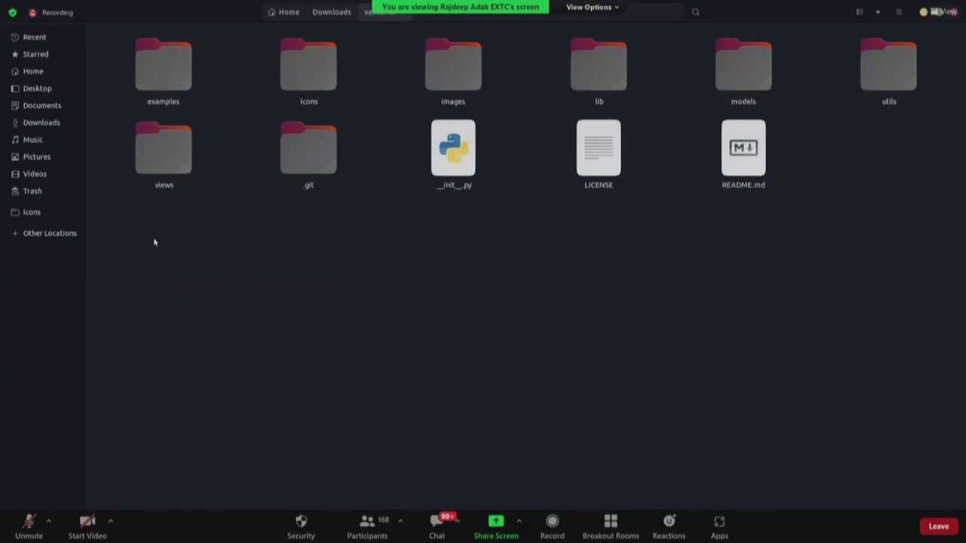
- Extract convergentDivergent.zip inside the examples folder and open the extracted case's system folder
double_click(175, 78)
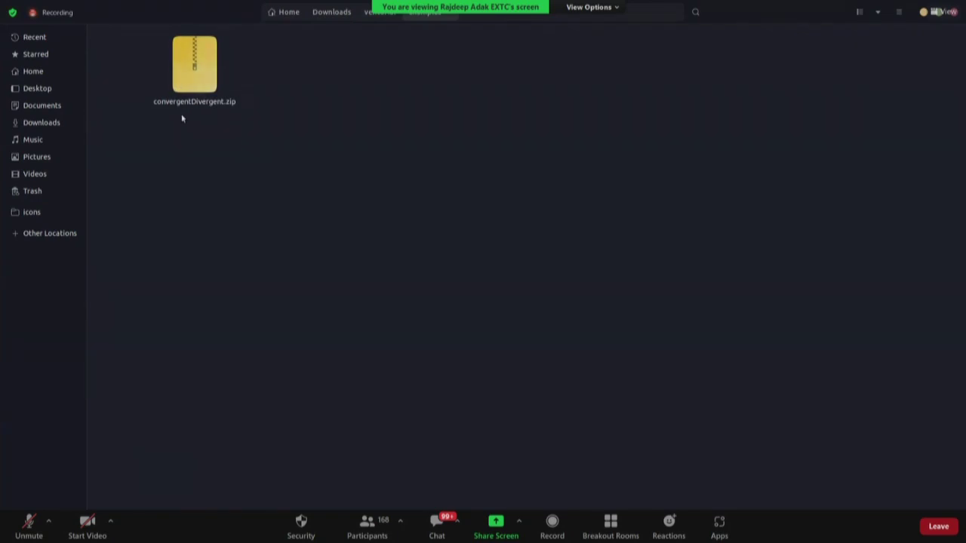
click(207, 77)
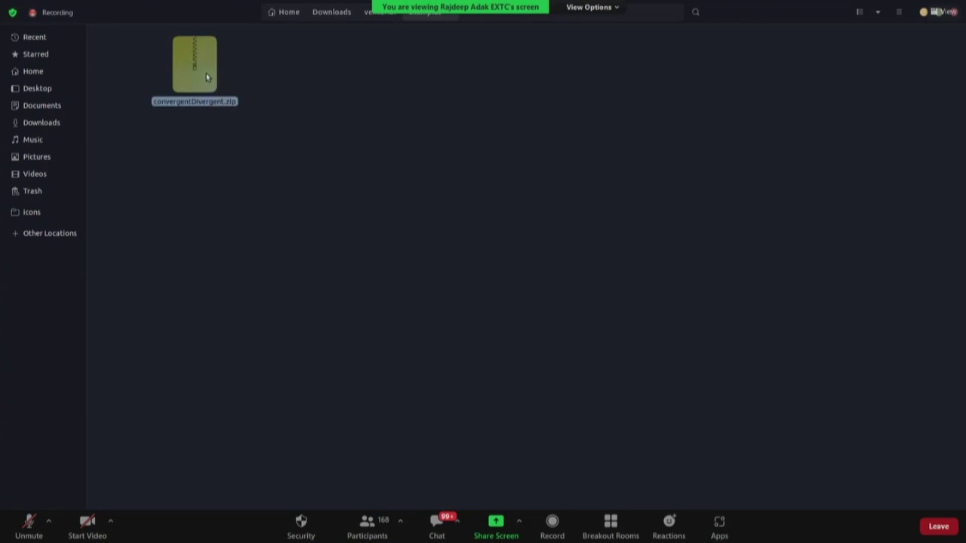
right_click(206, 76)
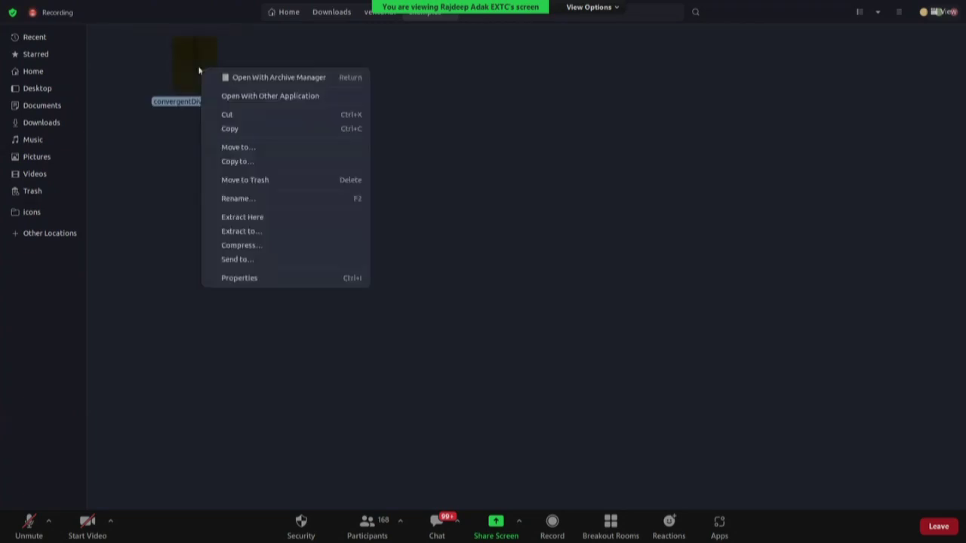
click(273, 217)
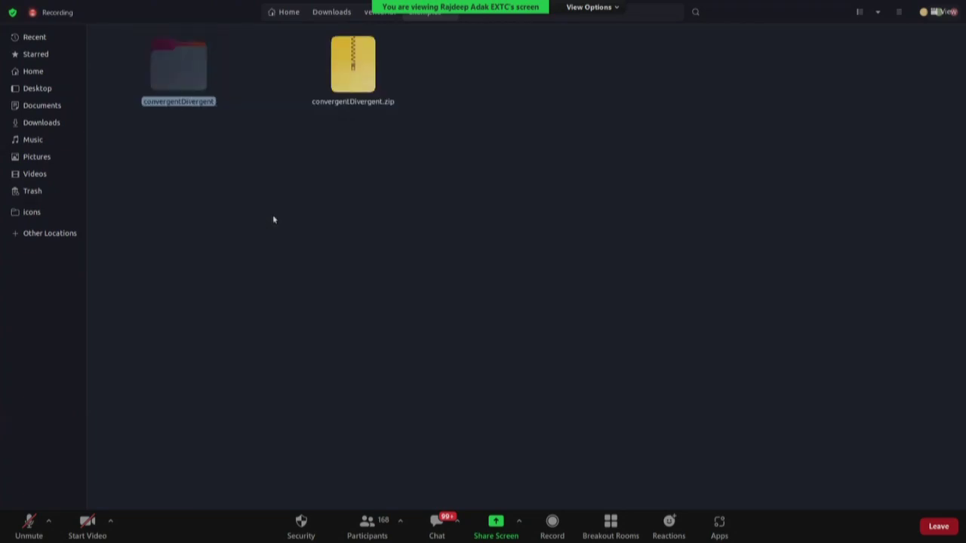
double_click(179, 68)
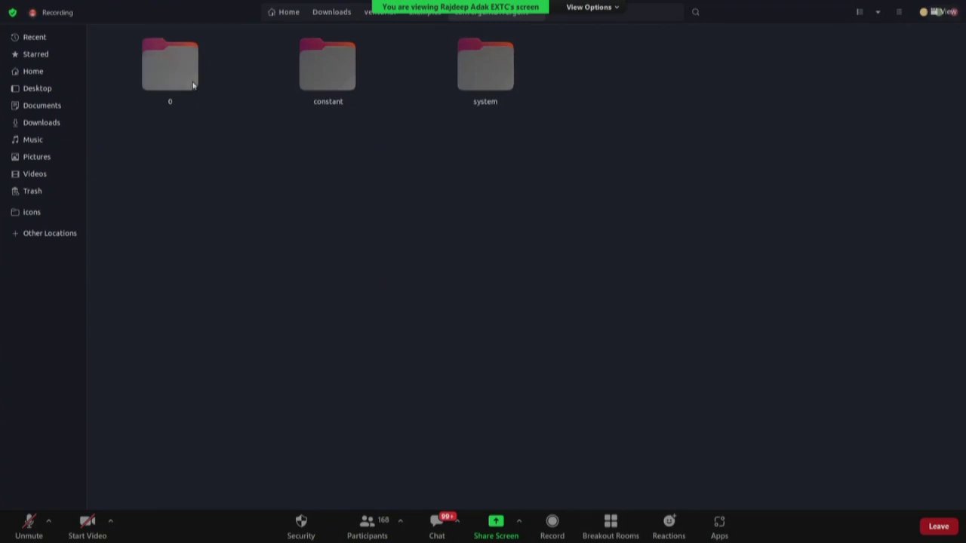
double_click(506, 80)
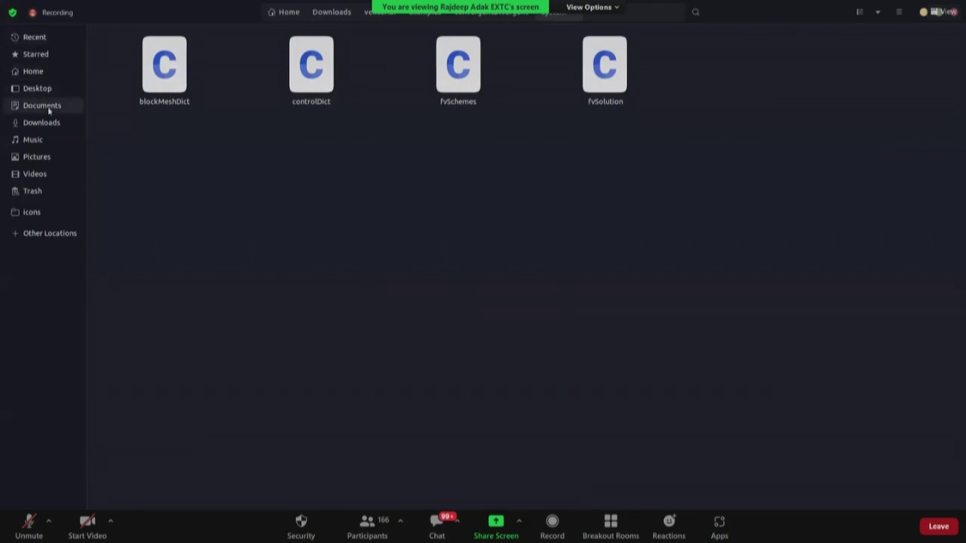
- Replace the blockMeshDict in the case's system folder with the generated blockMeshDict from the Desktop directory named folder
click(36, 88)
double_click(304, 75)
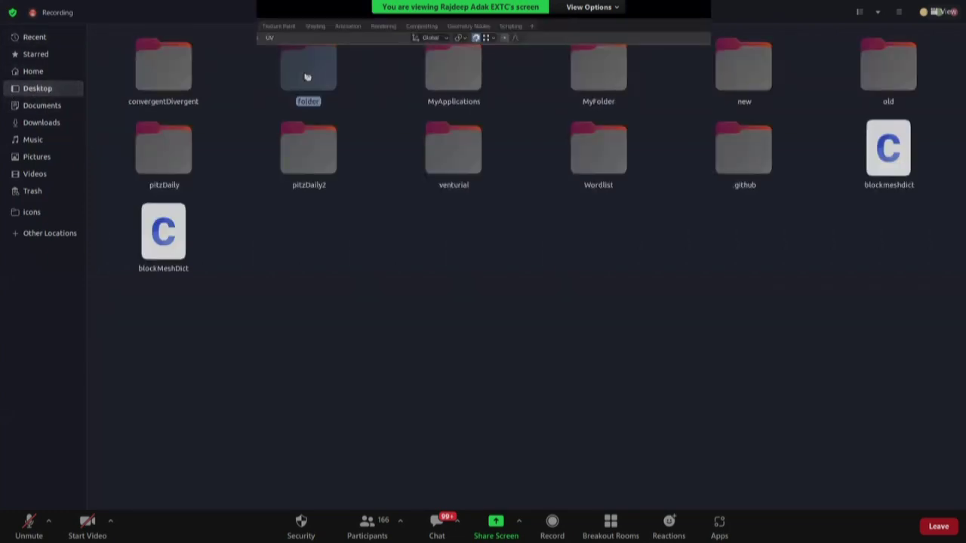
click(188, 84)
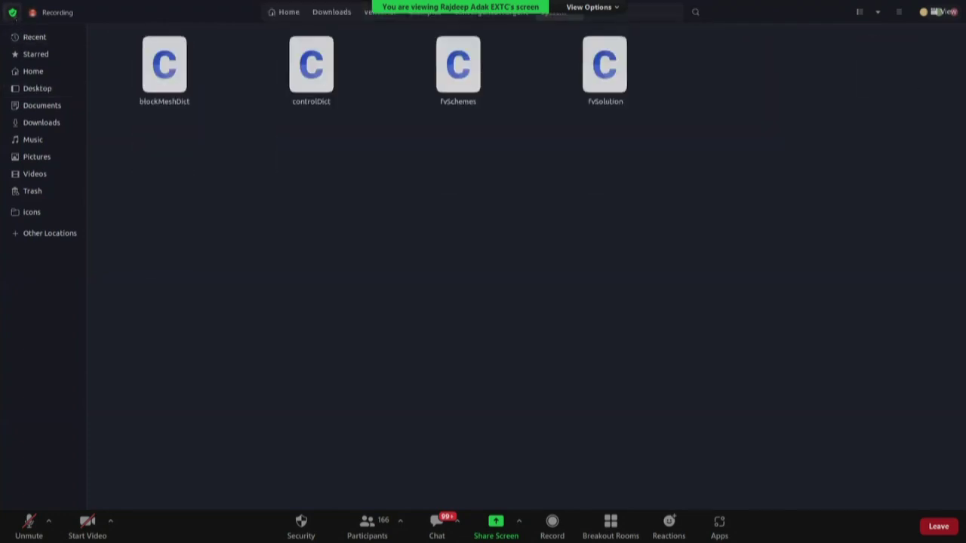
click(161, 89)
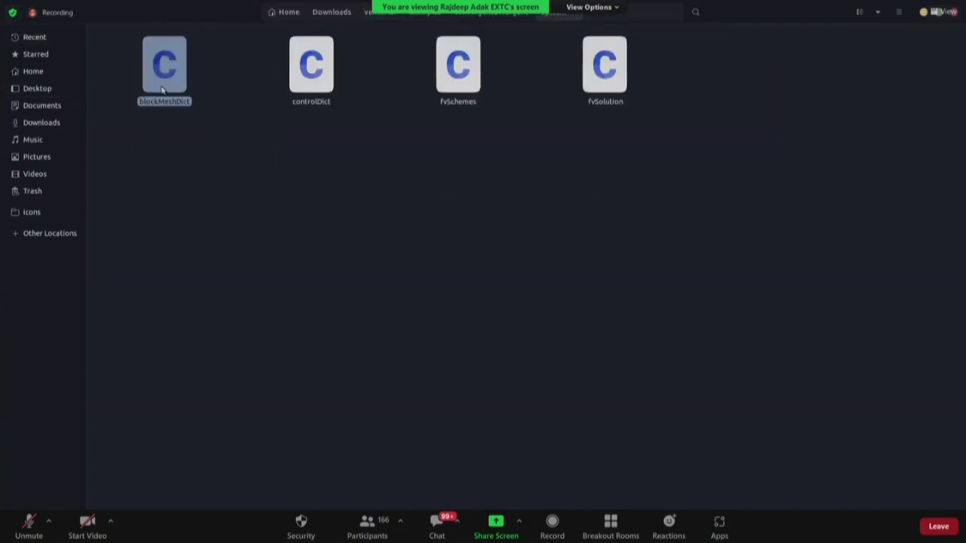
key(Delete)
right_click(227, 192)
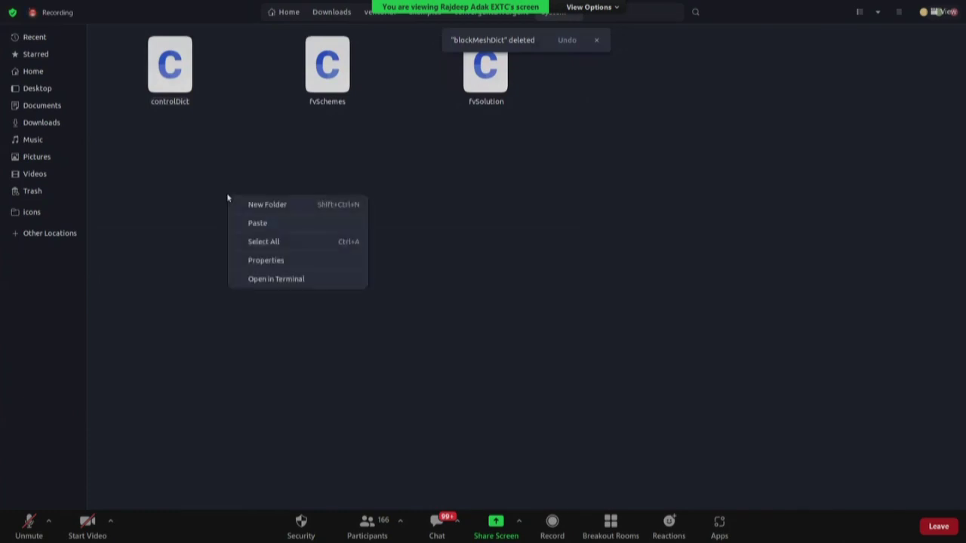
click(254, 224)
click(211, 217)
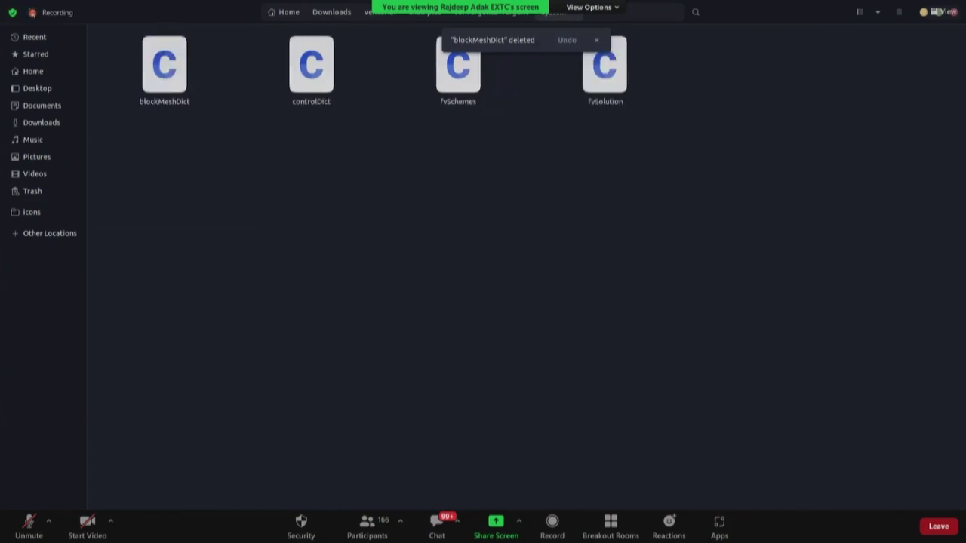
- Open a terminal in the convergentDivergent case folder and run of9 to load the OpenFOAM environment
key(alt+Up)
key(alt+Up)
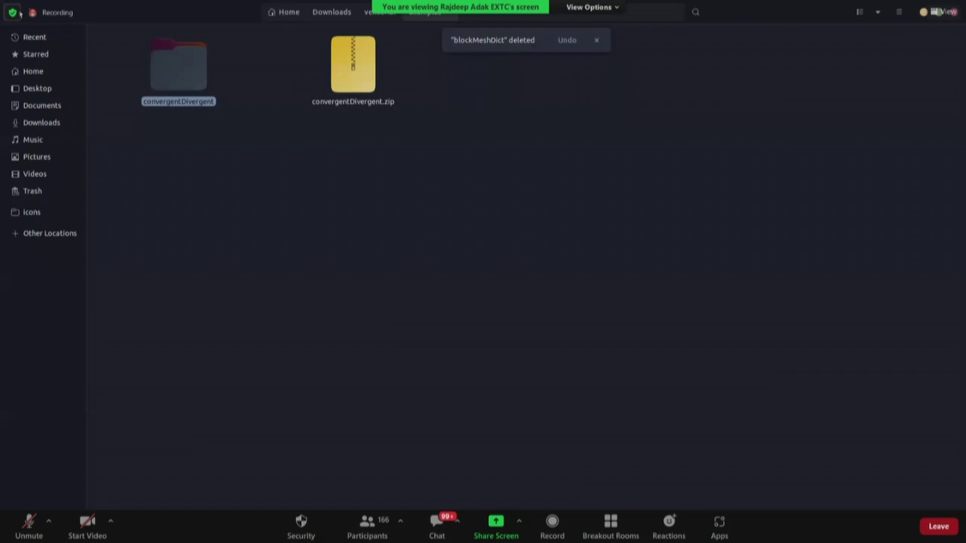
key(Return)
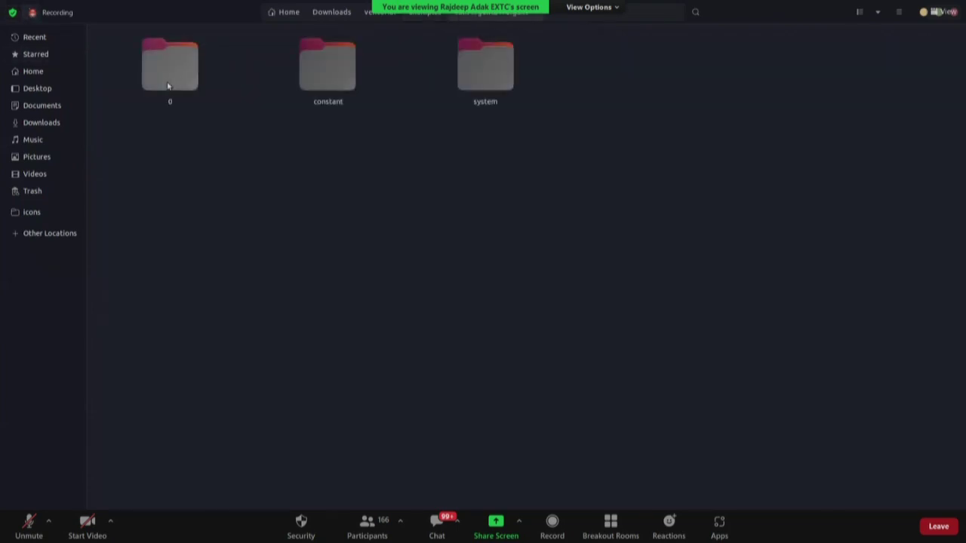
right_click(268, 211)
click(314, 295)
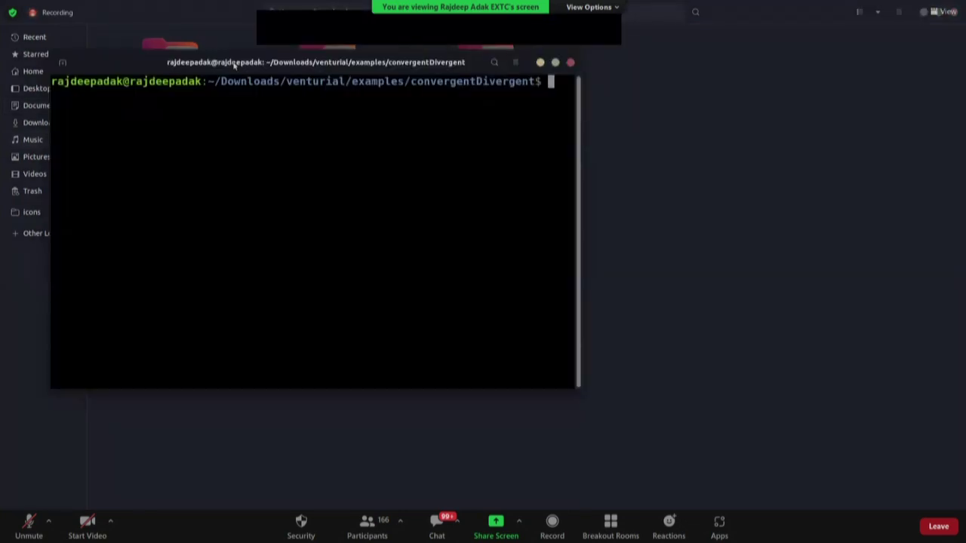
drag(235, 65, 480, 188)
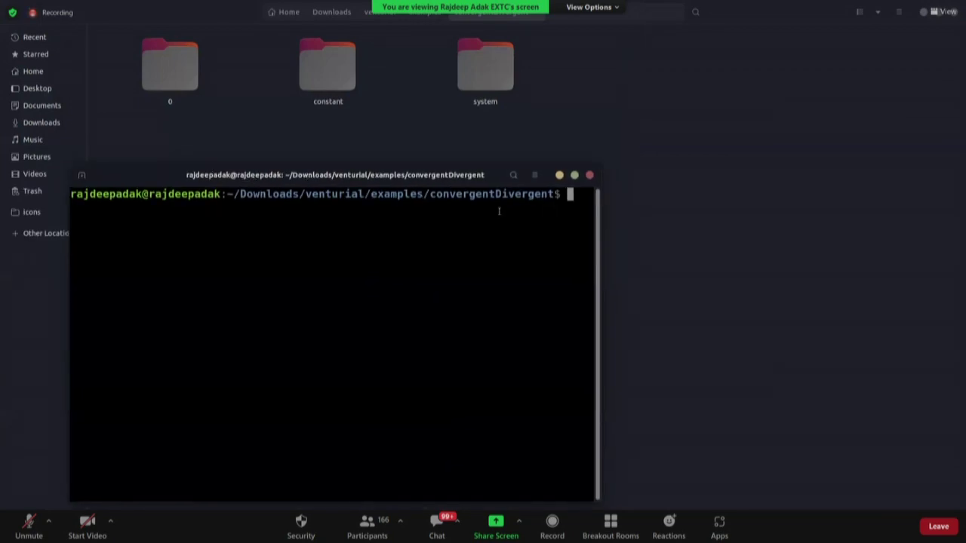
text(of9)
key(Return)
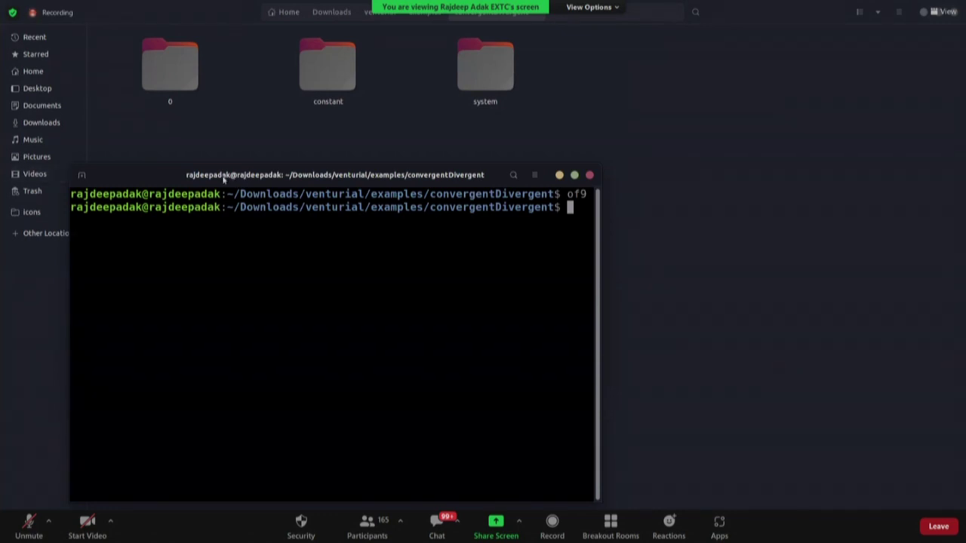
- Run blockMesh on the convergentDivergent case and review the mesh information and patches in its output
drag(223, 179, 280, 163)
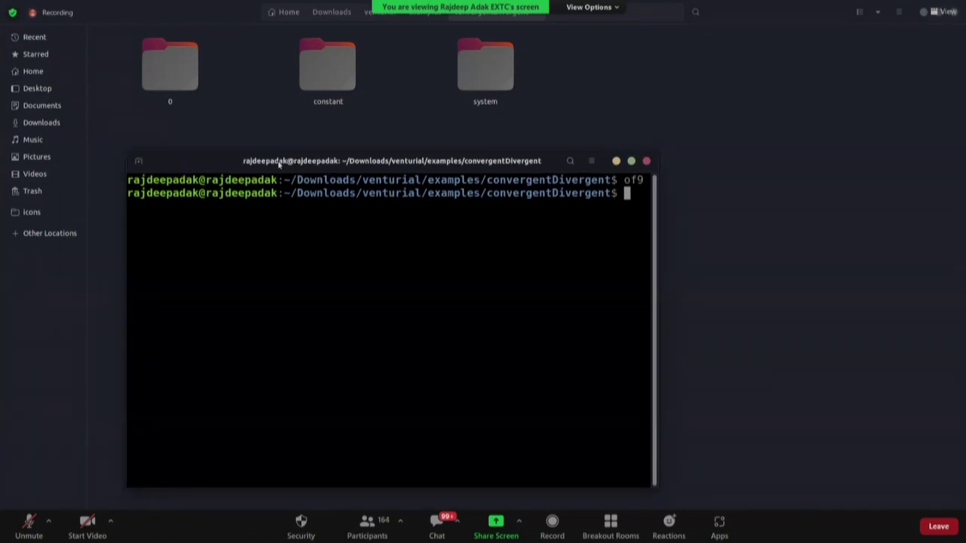
text(blockMesh)
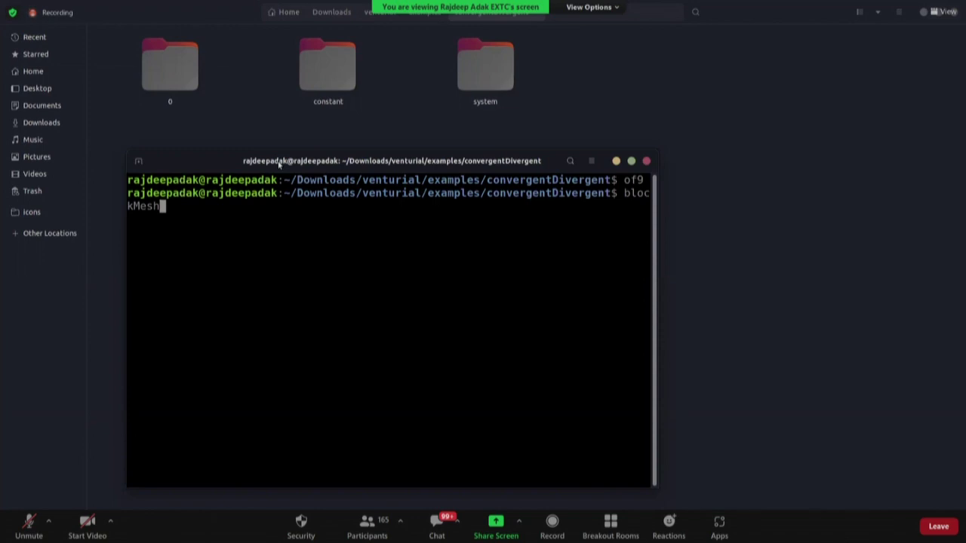
key(Return)
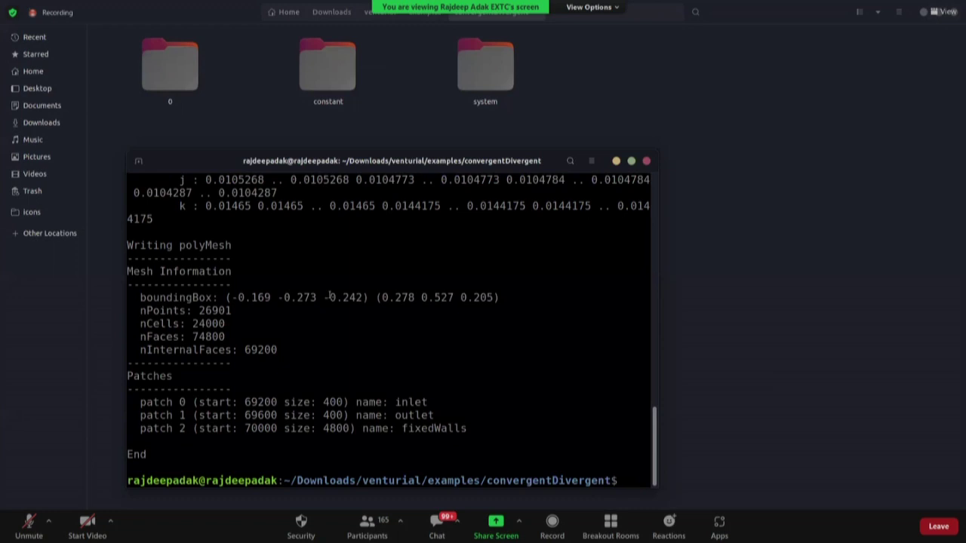
scroll(330, 296, up, 10)
scroll(329, 294, down, 9)
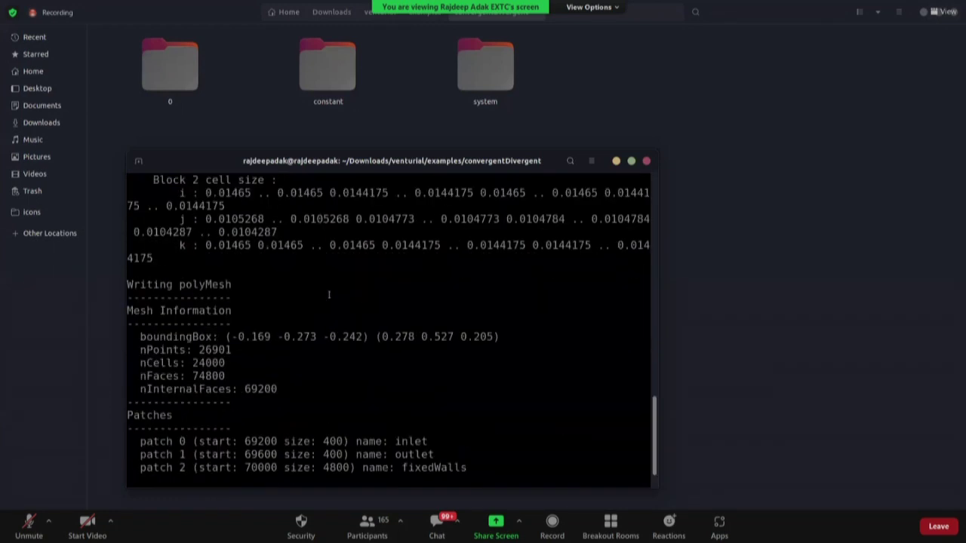
scroll(329, 294, down, 1)
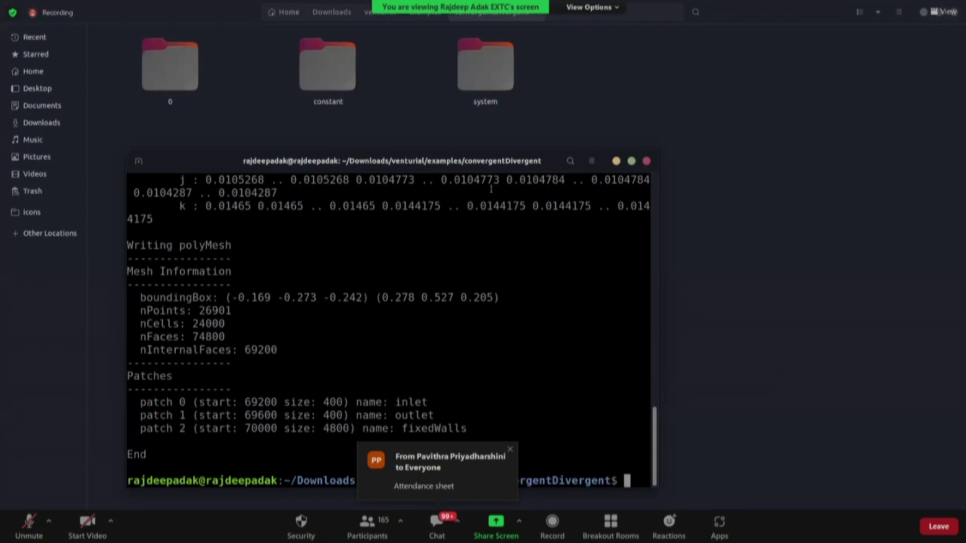
- Run the icoFoam solver in the terminal on the convergentDivergent case
text(ico)
drag(480, 162, 483, 133)
text(Foam)
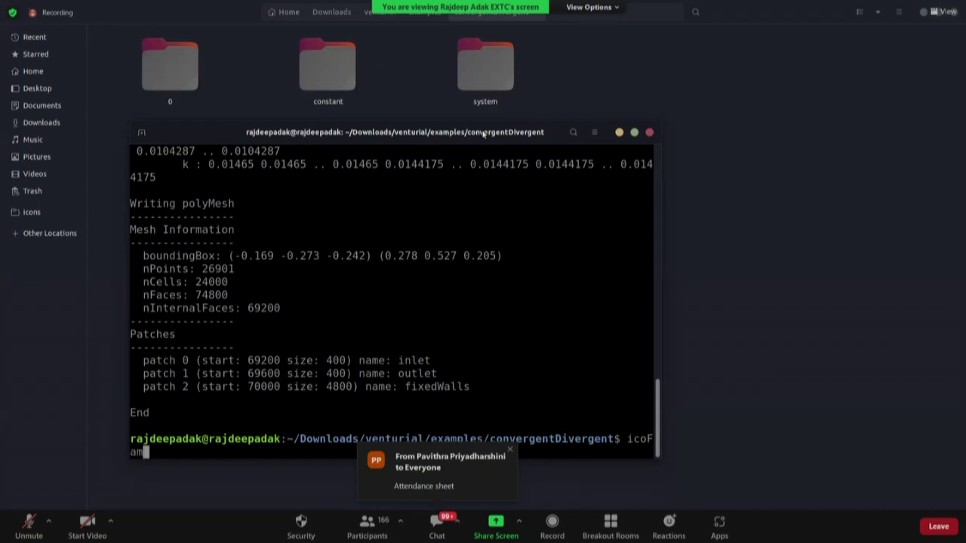
key(Return)
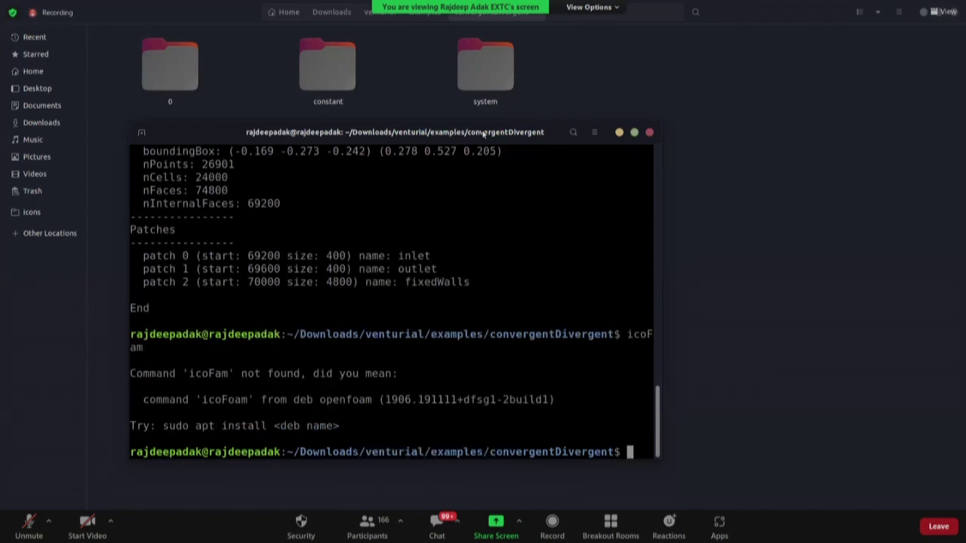
text(icoFoam)
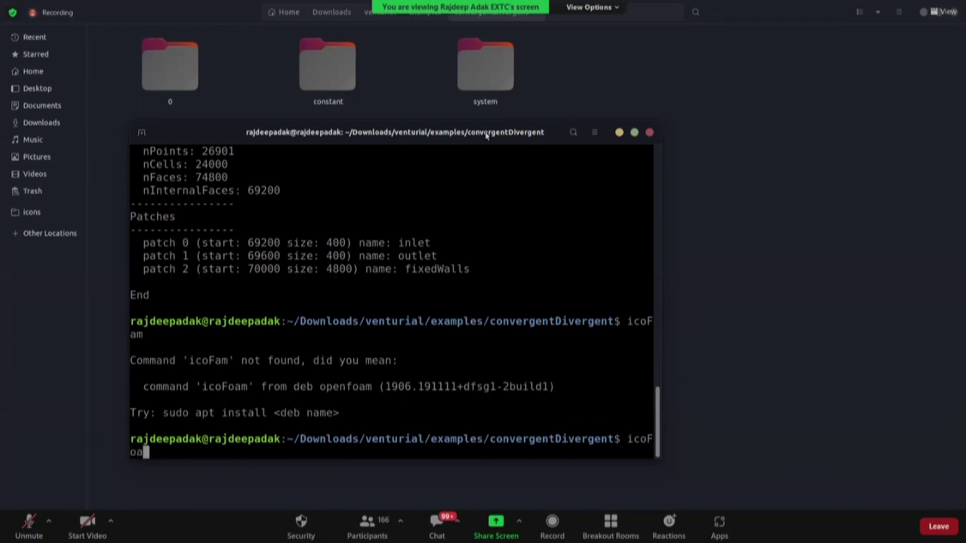
key(Return)
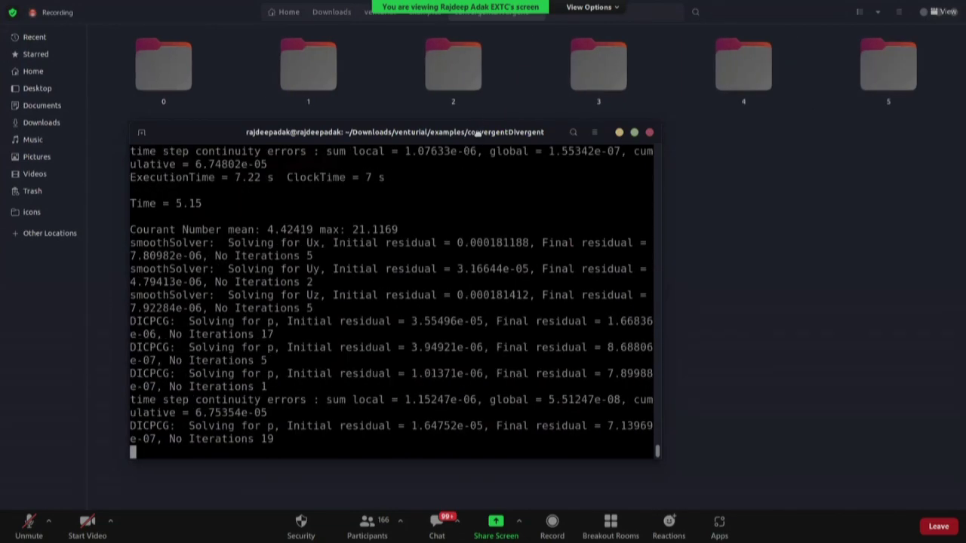
drag(480, 177, 344, 188)
- Switch to the Venturial presentation in Google Slides, show the Team slide and open its FOSSEE Internships link in a maximized window
key(super+h)
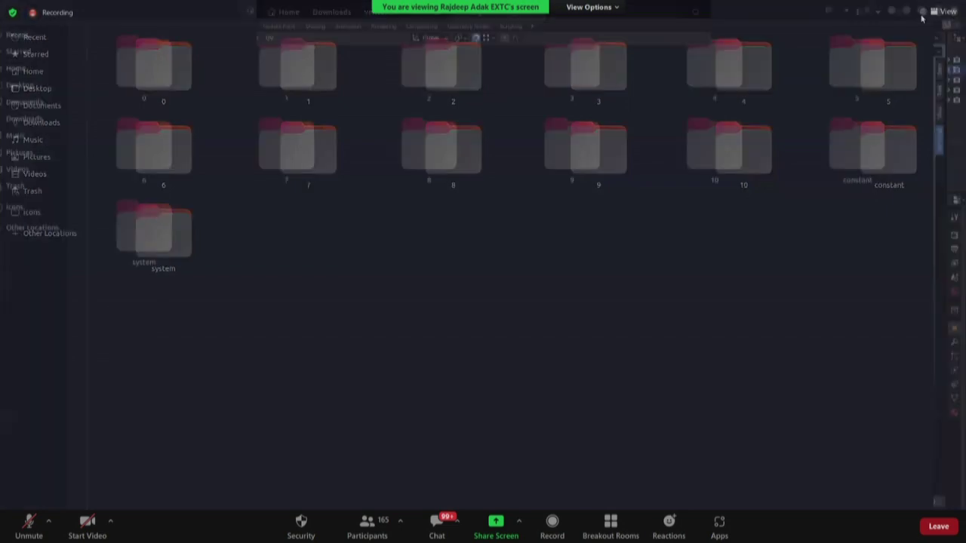
key(alt+Tab)
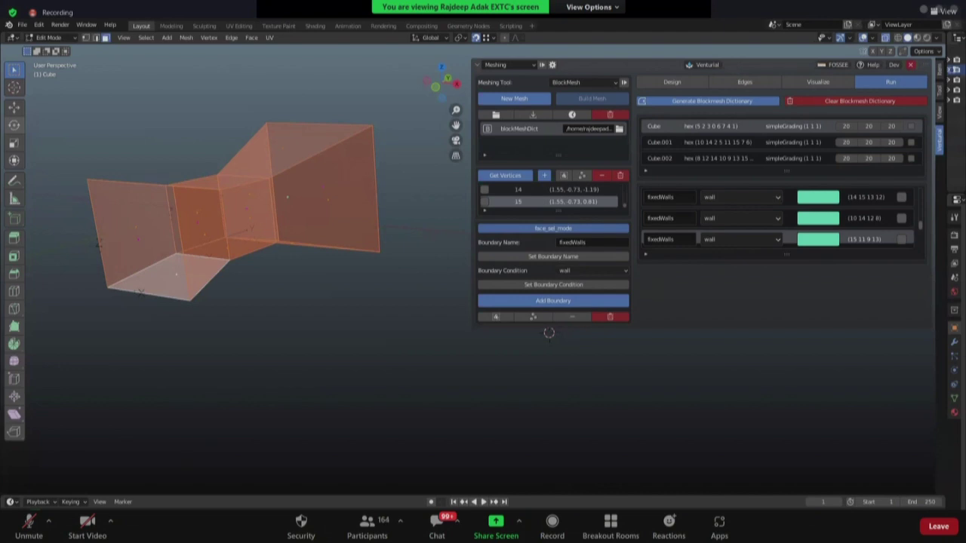
key(alt+Tab)
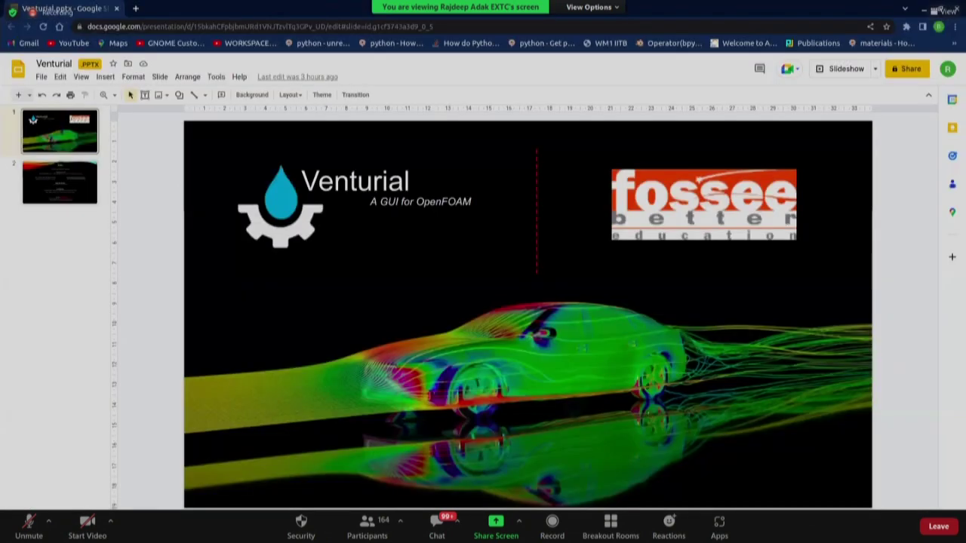
click(36, 181)
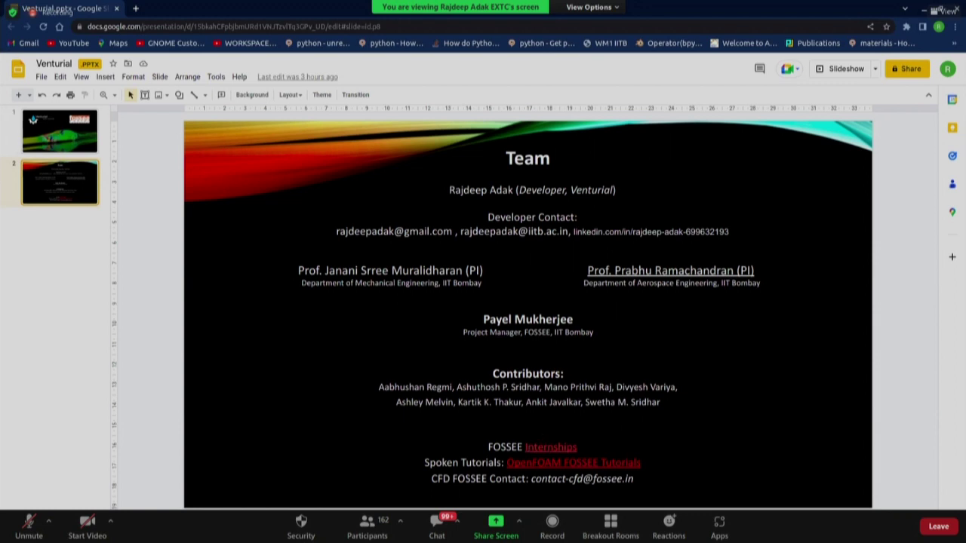
click(551, 446)
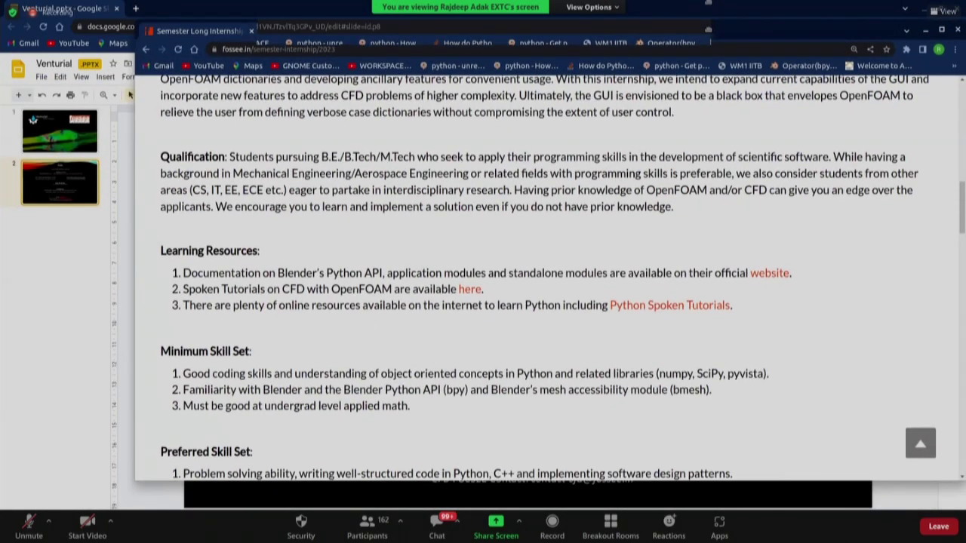
double_click(499, 29)
- Examine the OpenFOAM GUI project on the internship page, covering its details, qualification, skill sets, screening task feature sets and suggestions
scroll(537, 343, up, 5)
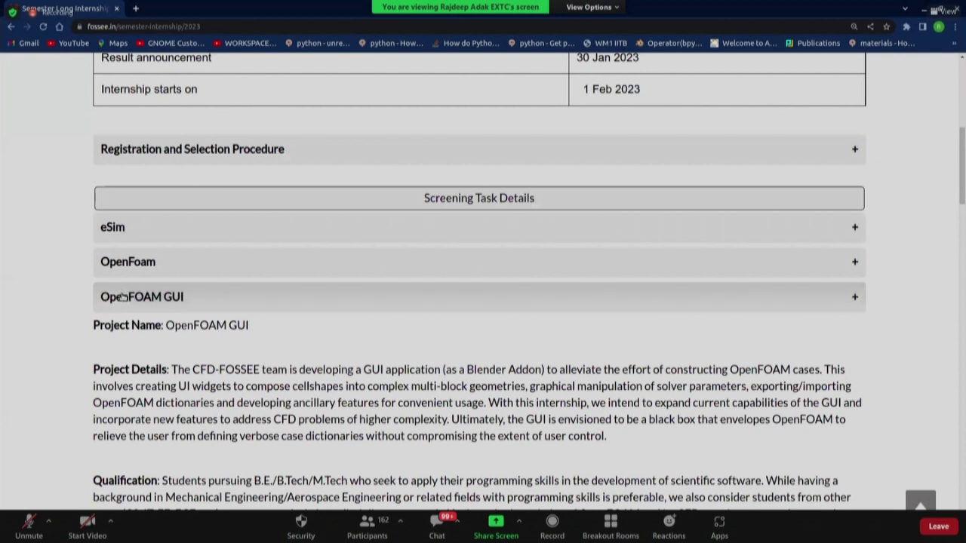
click(121, 297)
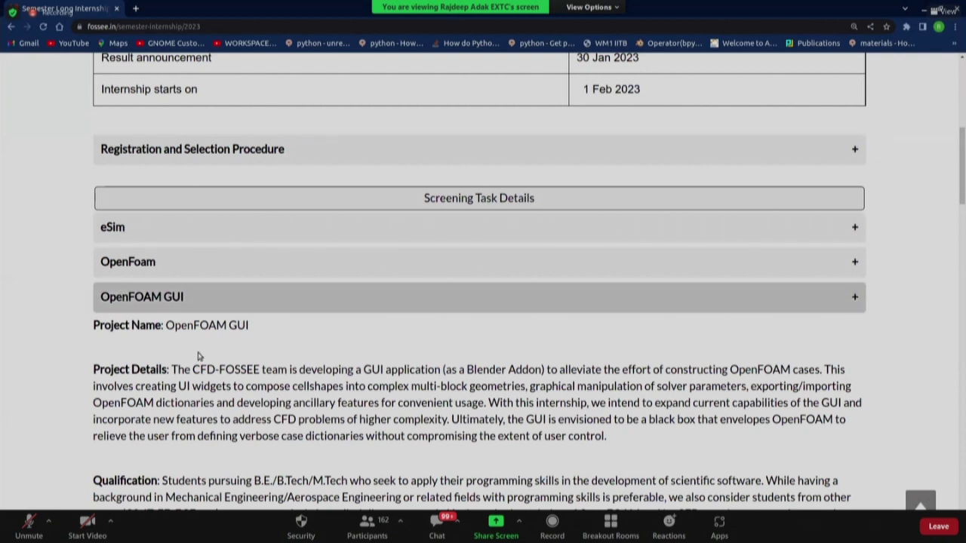
scroll(198, 356, down, 4)
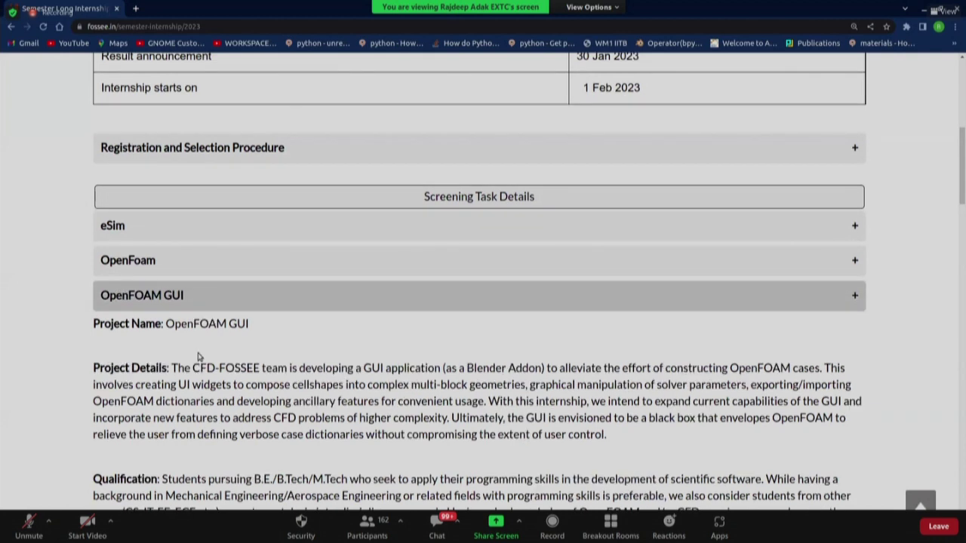
scroll(229, 345, down, 4)
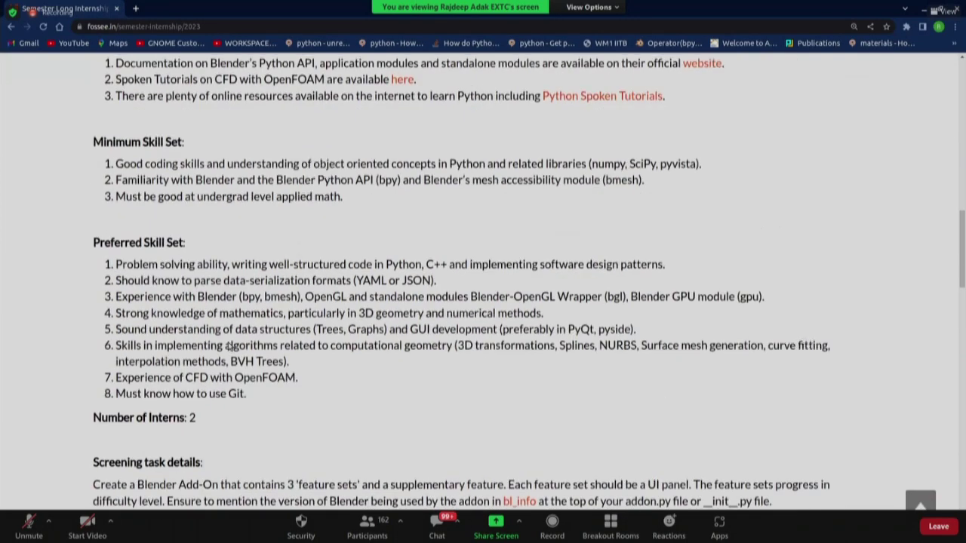
scroll(229, 347, up, 7)
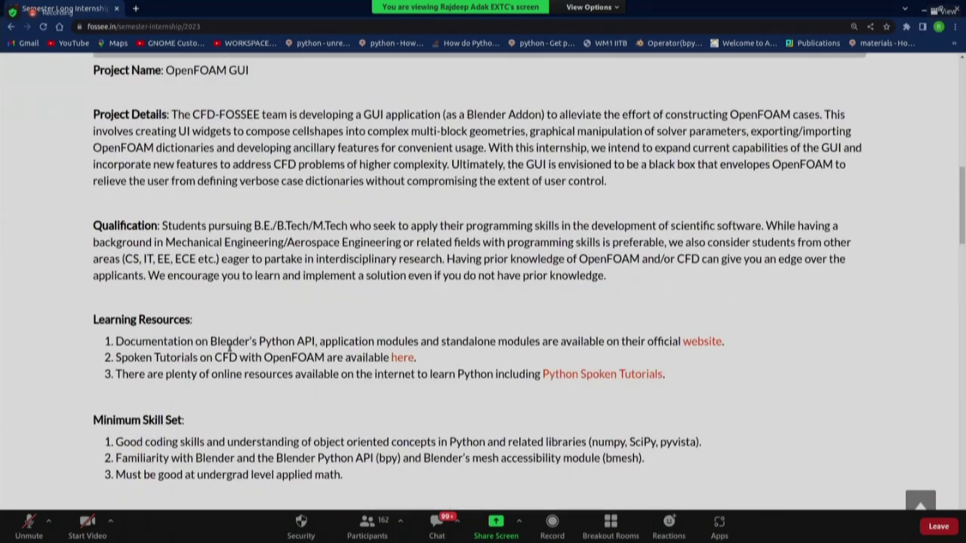
scroll(229, 349, up, 1)
scroll(230, 349, down, 2)
scroll(233, 381, down, 3)
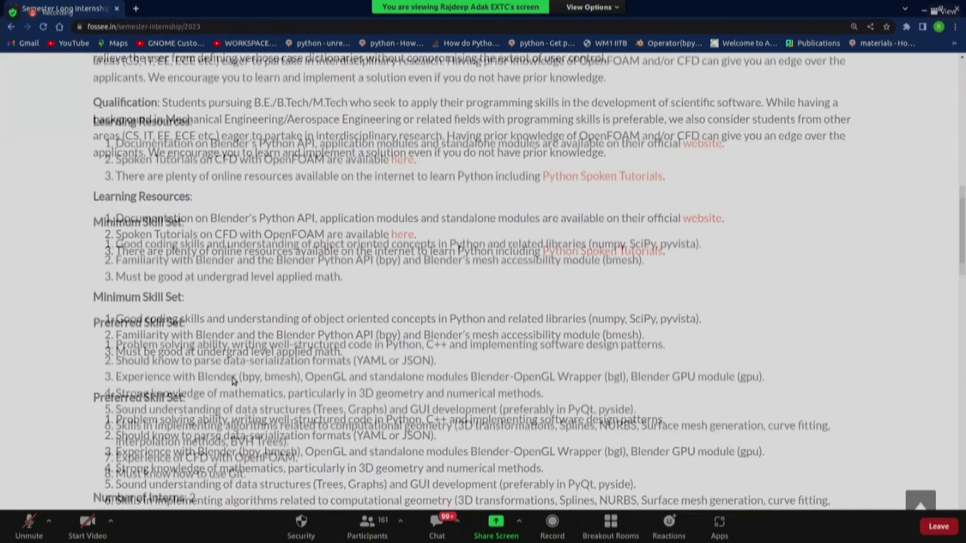
scroll(233, 380, up, 1)
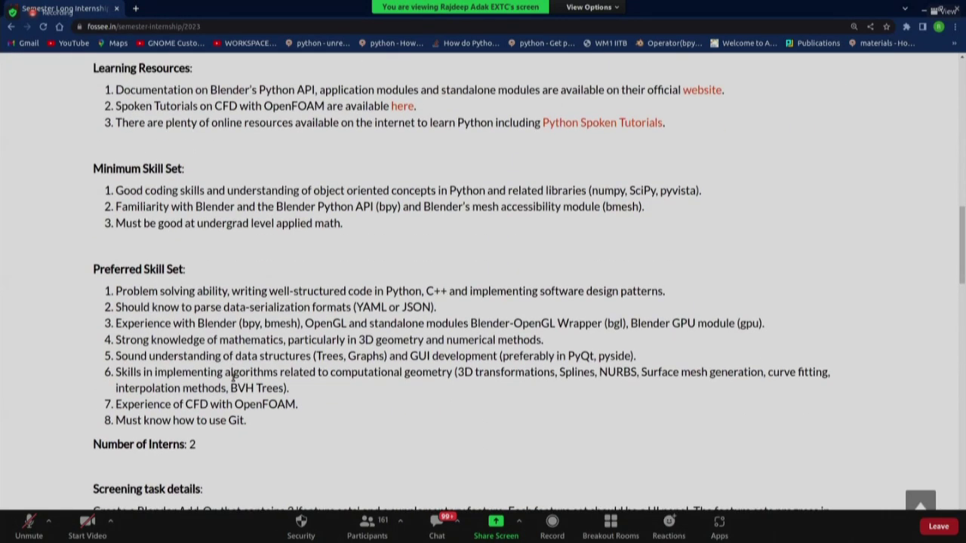
scroll(233, 377, down, 3)
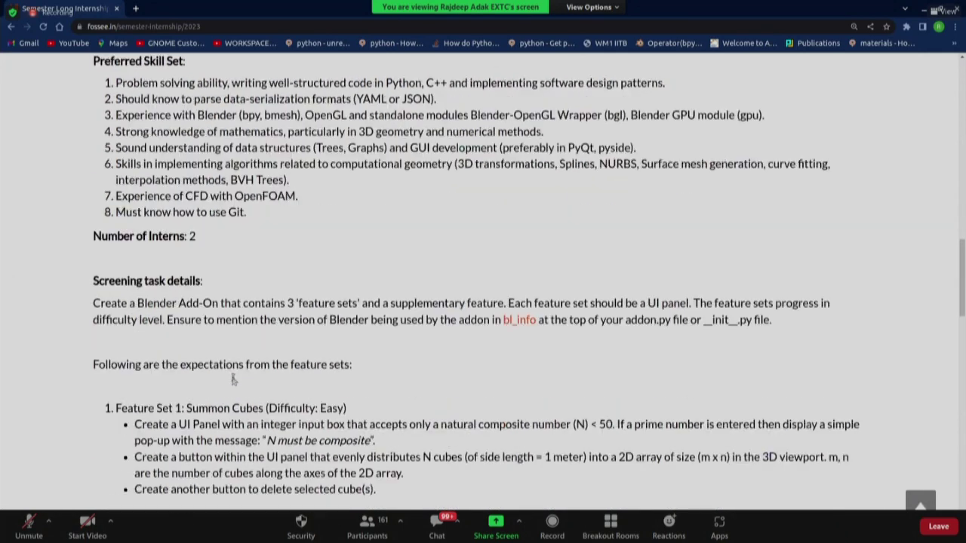
scroll(230, 390, down, 2)
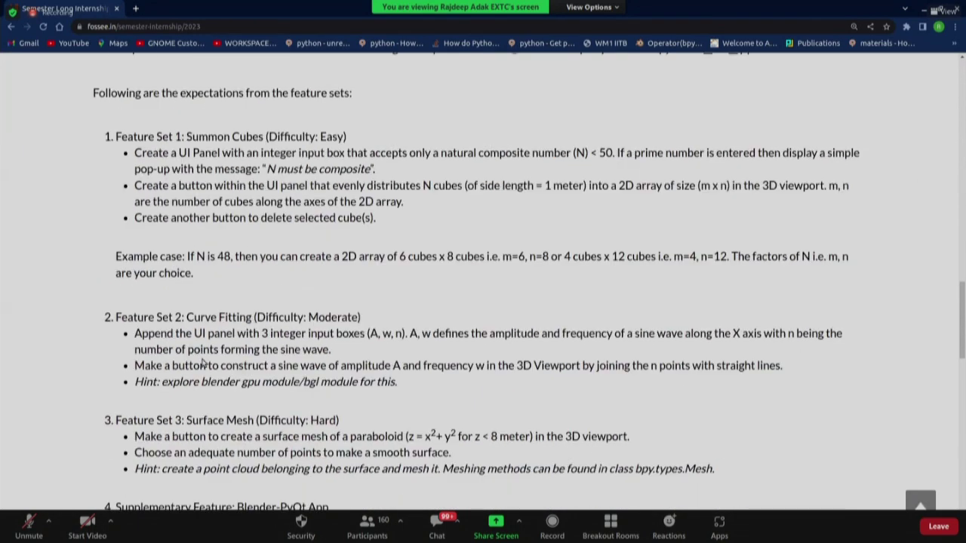
scroll(157, 225, up, 1)
drag(93, 107, 201, 201)
click(200, 201)
scroll(219, 257, down, 4)
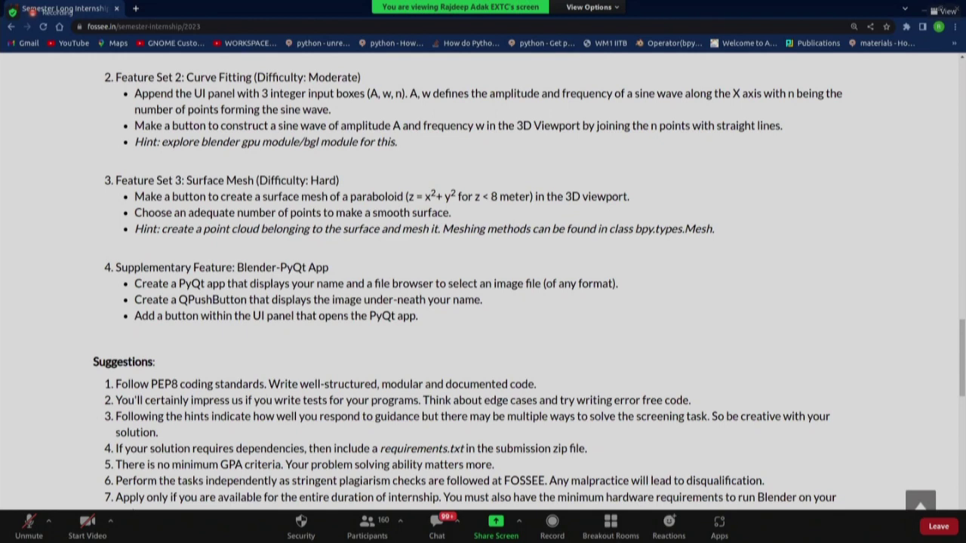
- Switch to the browser window showing venturial.zip on GitHub and open the main page of the FOSSEE/venturial repository
key(alt+Tab)
drag(522, 97, 545, 2)
click(110, 113)
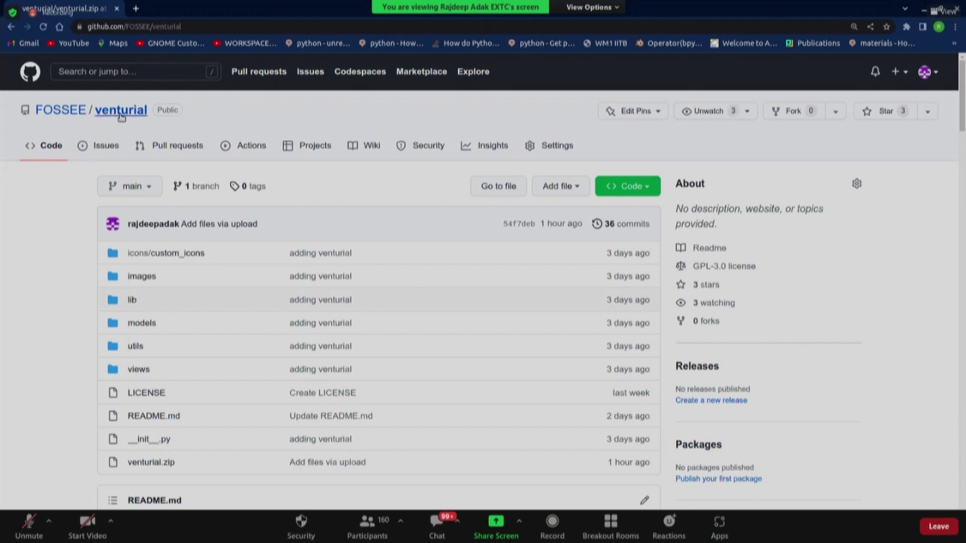
- Show the Issues page of the FOSSEE/venturial repository and restore the browser window to a smaller size
click(109, 149)
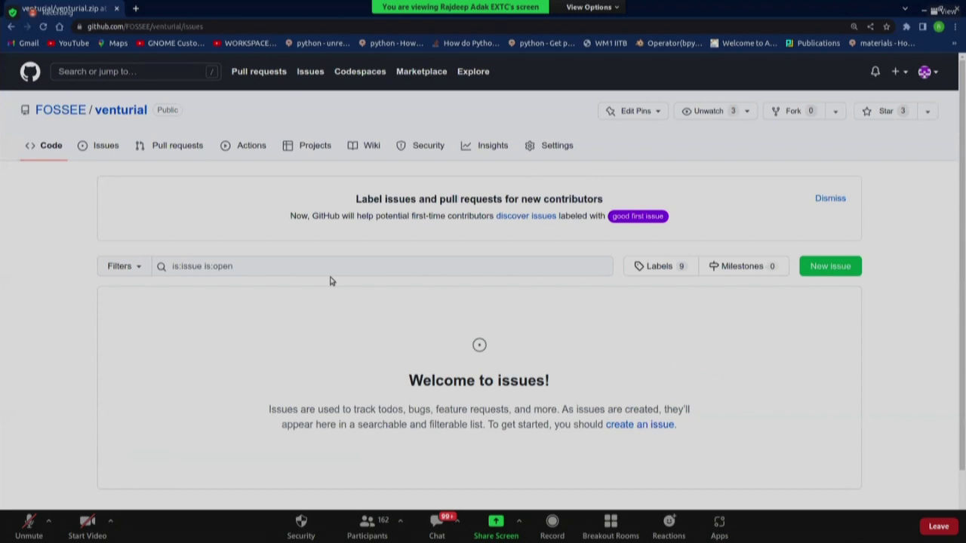
mouse_move(251, 6)
mouse_down()
mouse_move(238, 163)
mouse_move(247, 6)
mouse_up()
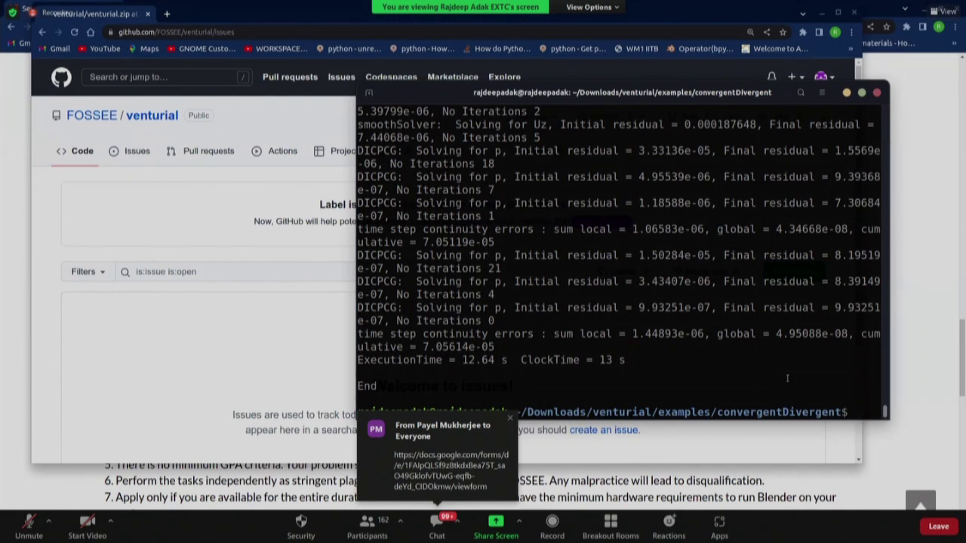
- Run paraFoam in the terminal on the convergentDivergent case and load the case in ParaView with a wider side panel
text(para)
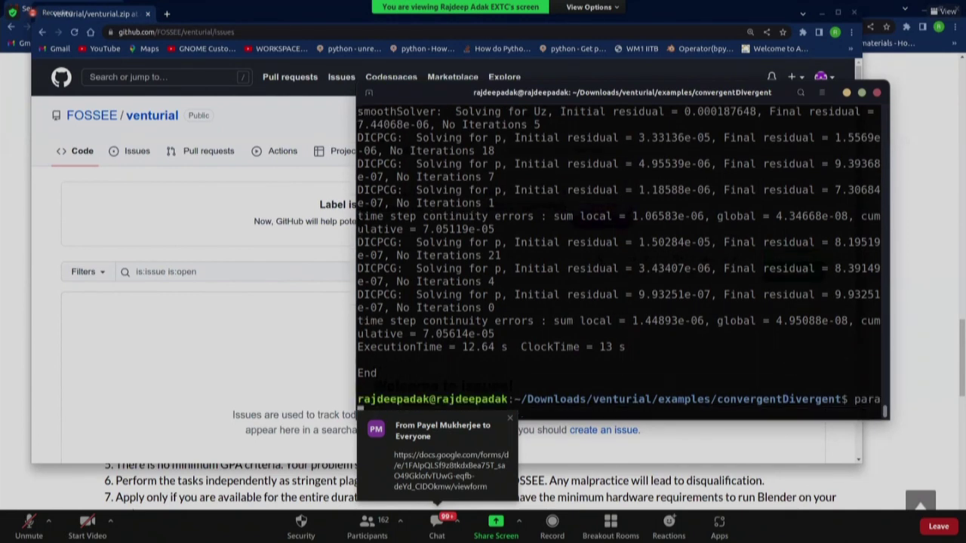
text(Foam)
key(Return)
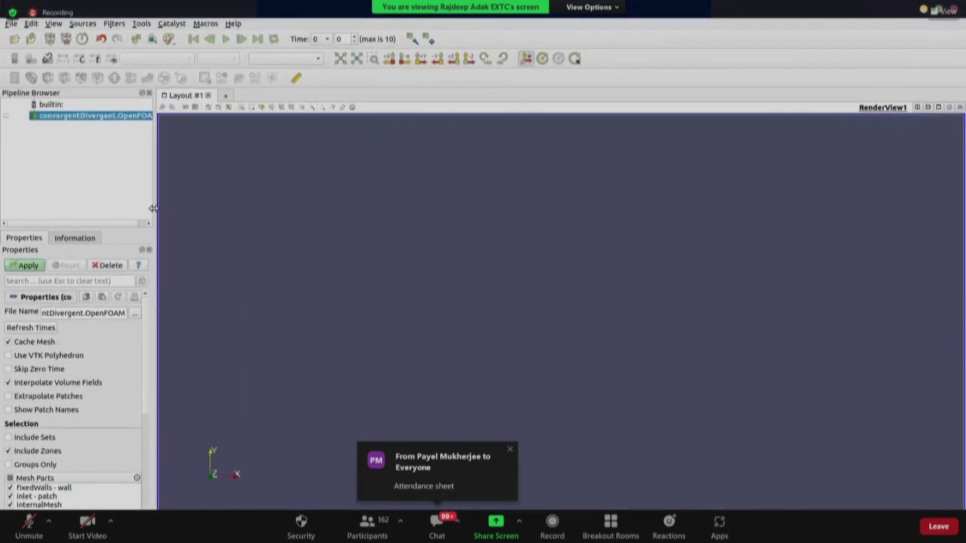
drag(155, 208, 215, 206)
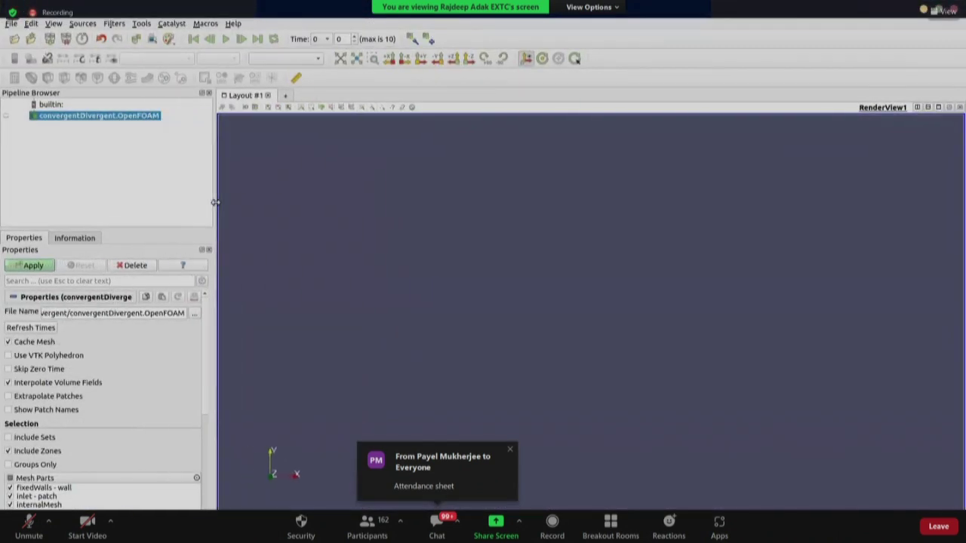
click(29, 266)
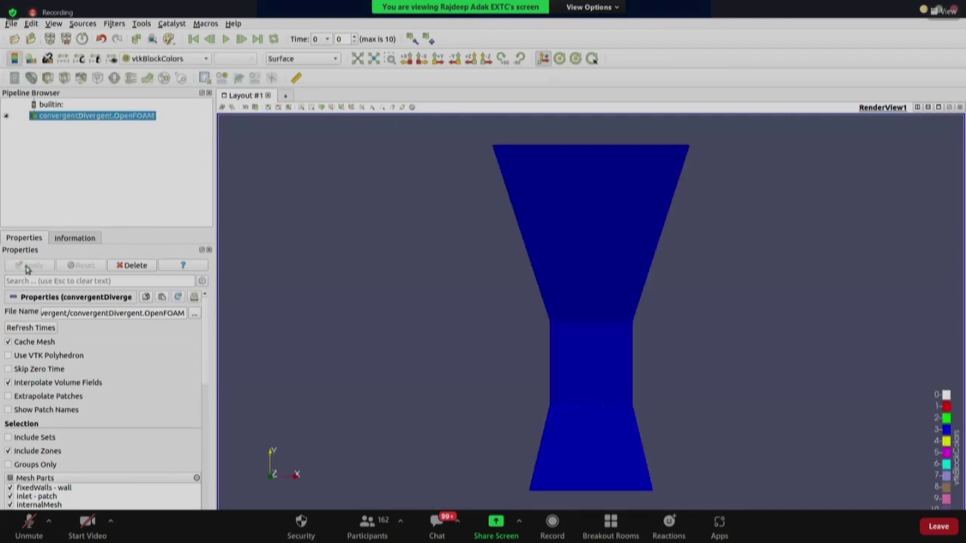
- Inspect the venturi mesh from several sides, displayed in Solid Color with the Surface With Edges representation
drag(731, 428, 377, 328)
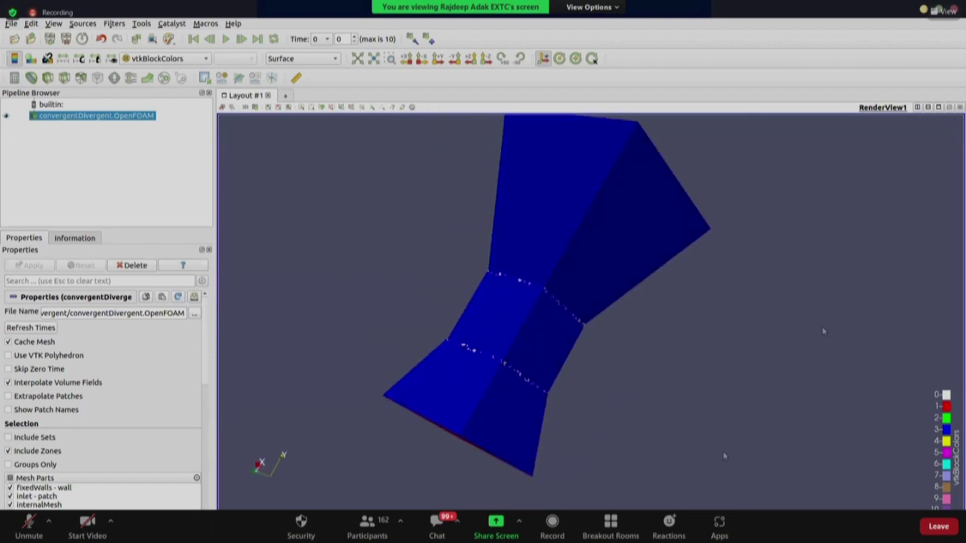
drag(577, 386, 826, 347)
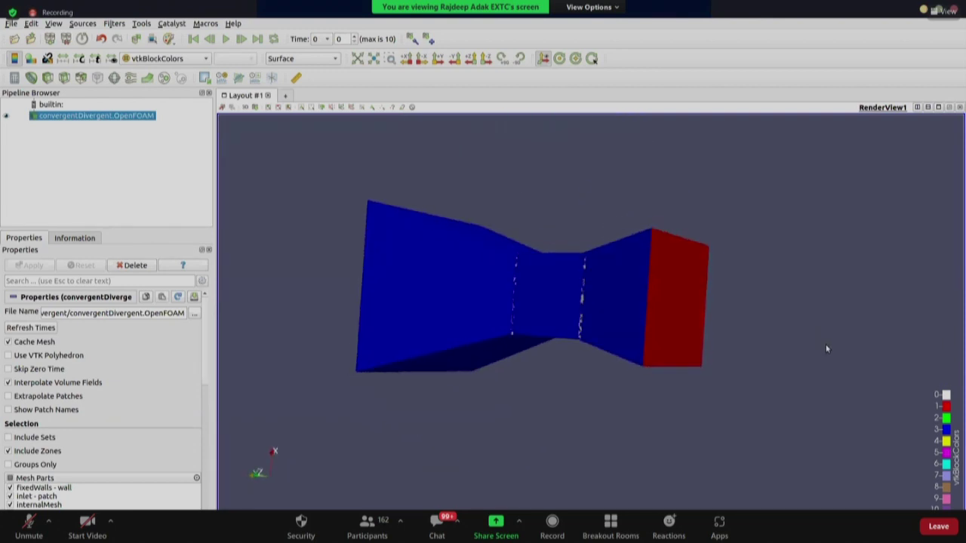
click(202, 59)
click(180, 9)
click(303, 60)
click(306, 83)
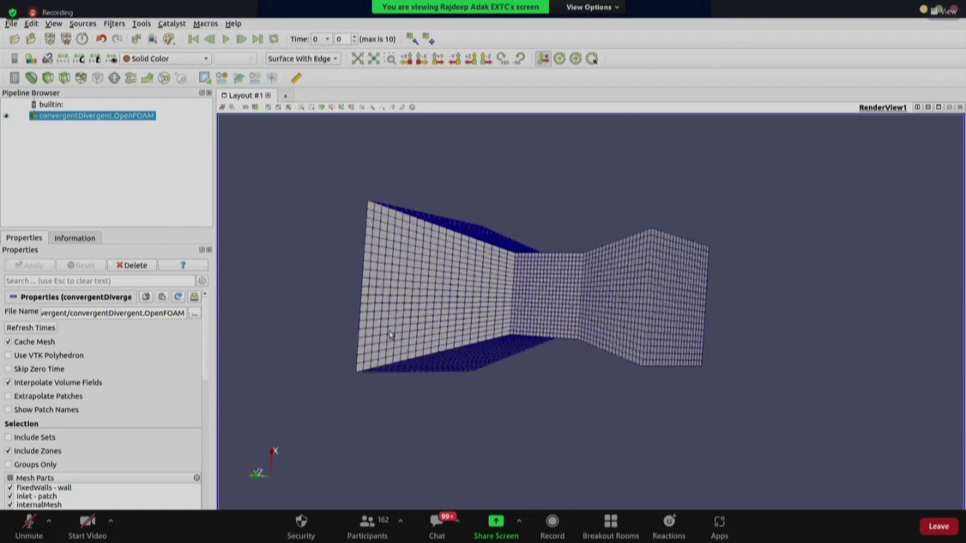
drag(414, 381, 609, 424)
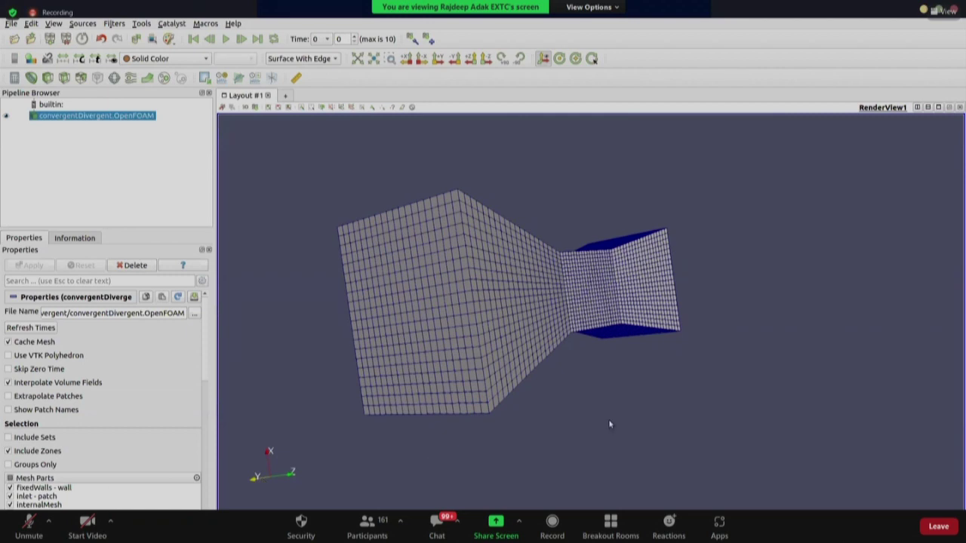
drag(611, 423, 442, 448)
drag(488, 436, 492, 430)
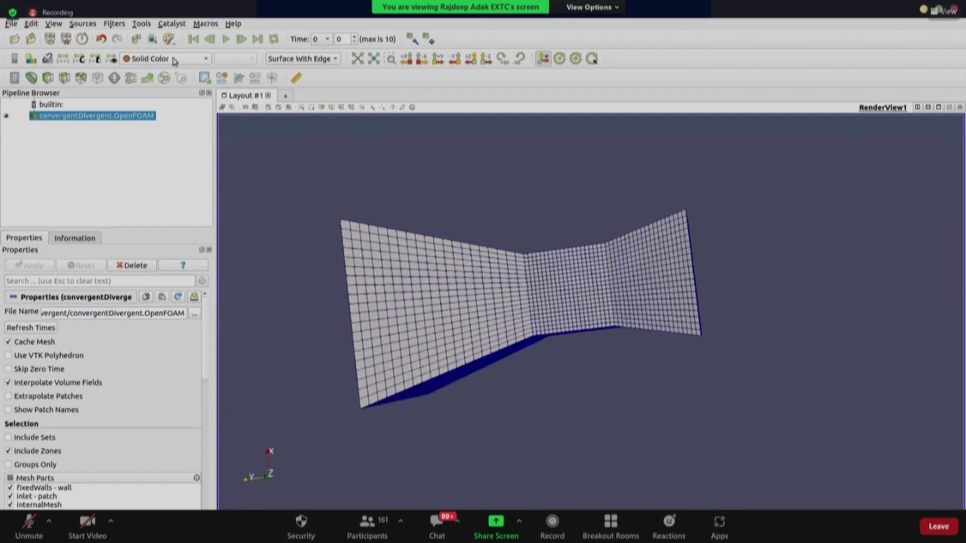
- Color the venturi by the U point field and set its representation to Surface
click(173, 59)
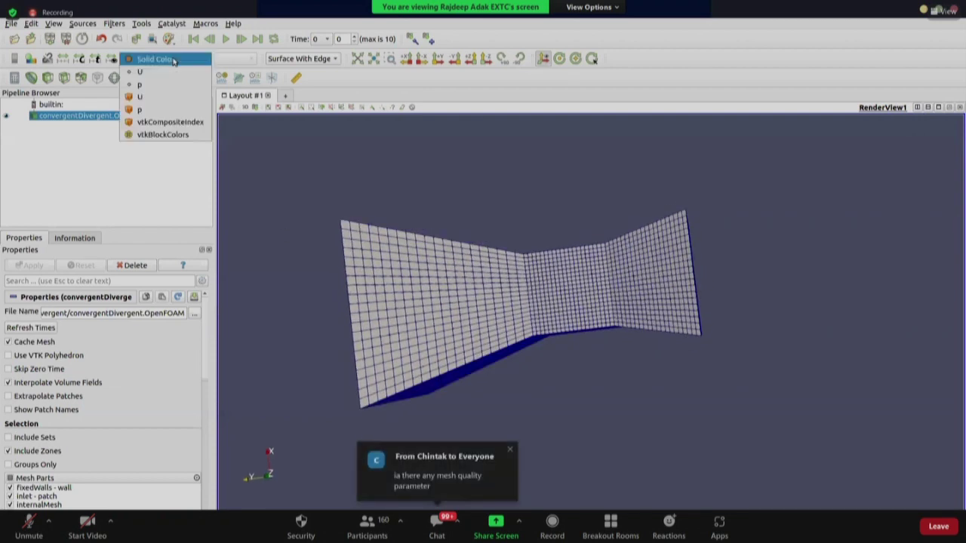
click(165, 73)
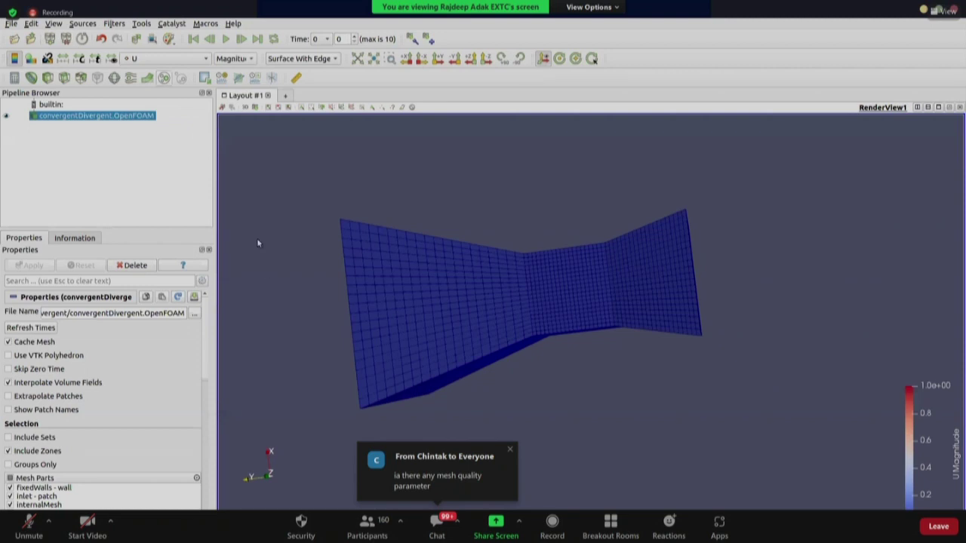
click(288, 60)
click(290, 70)
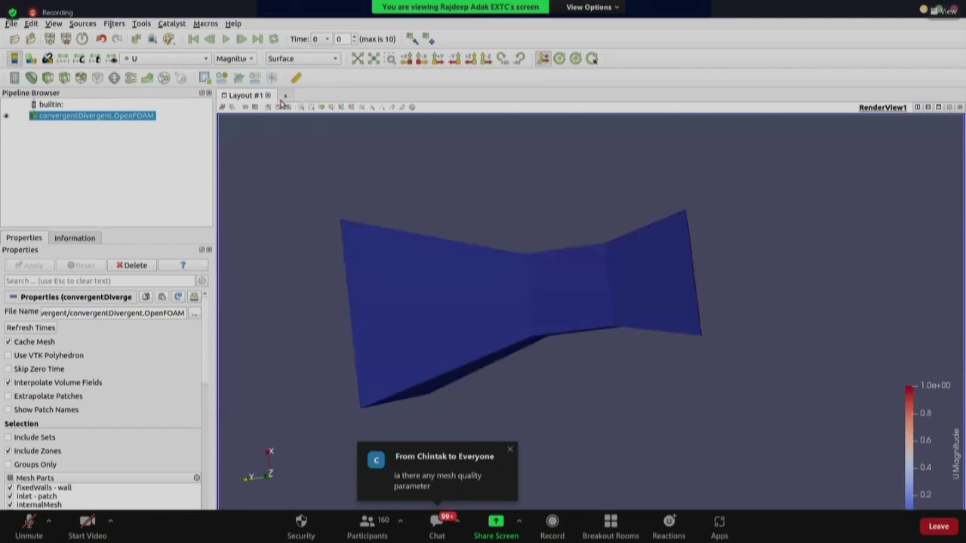
- Slice the venturi with a plane normal to X through its centre and hide the plane outline
click(66, 79)
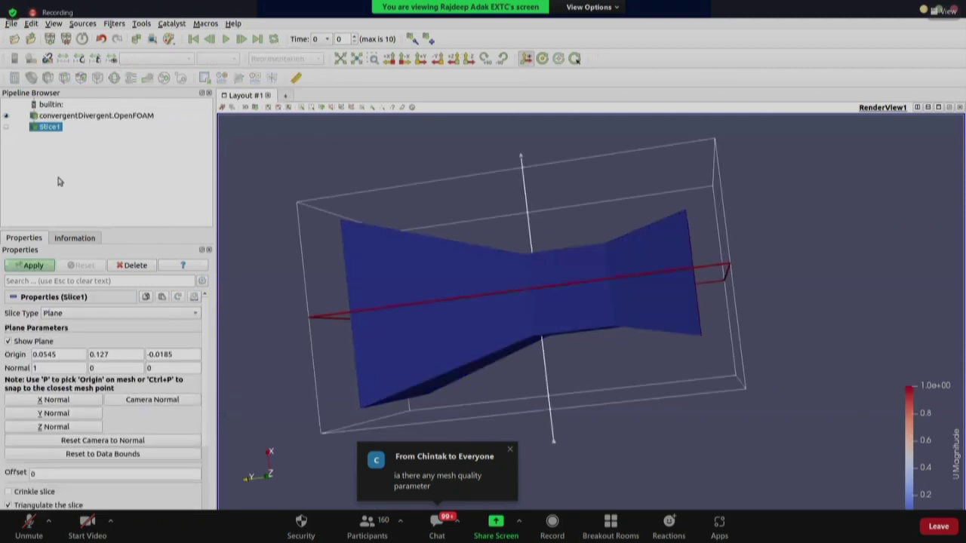
click(33, 265)
drag(266, 406, 261, 334)
click(30, 341)
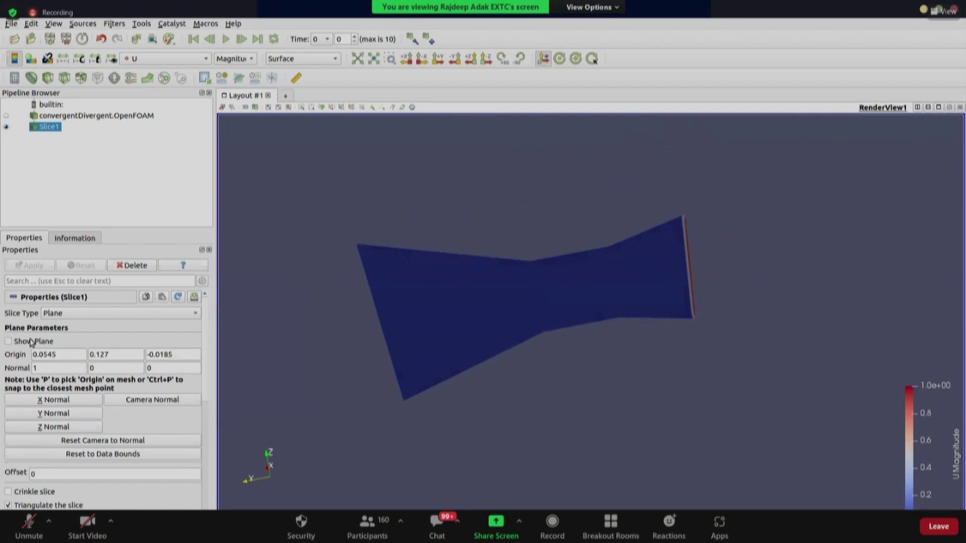
- Show the slice at the last time step, 10, and rescale the U color range to the data
click(257, 39)
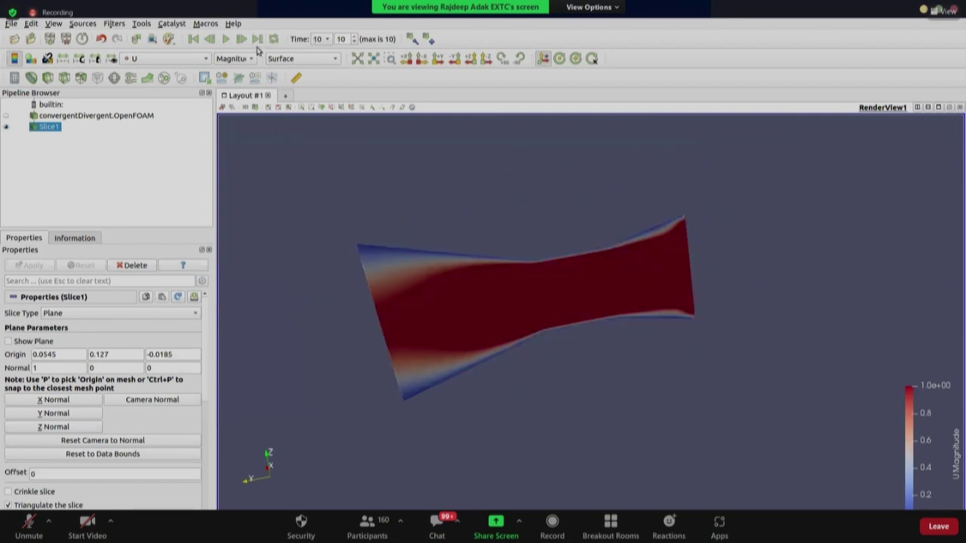
click(63, 59)
drag(293, 351, 300, 330)
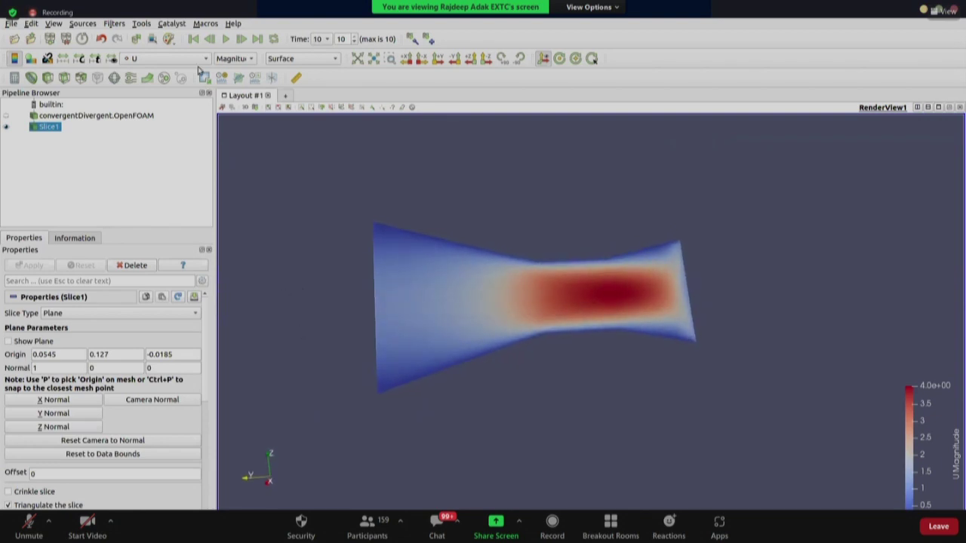
- Compare the slice colored by pressure p with the slice colored by velocity U, ending on U from different angles
click(168, 59)
click(165, 73)
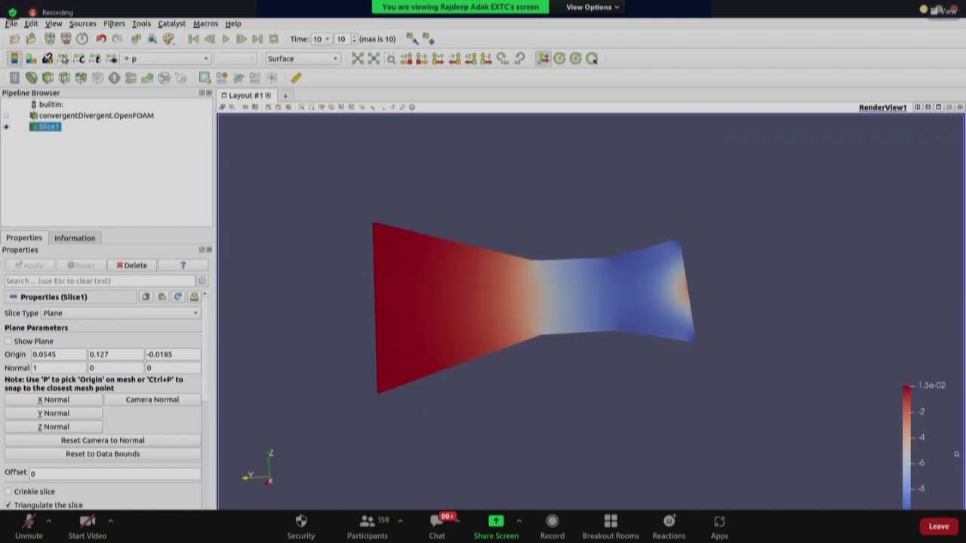
click(162, 62)
click(155, 49)
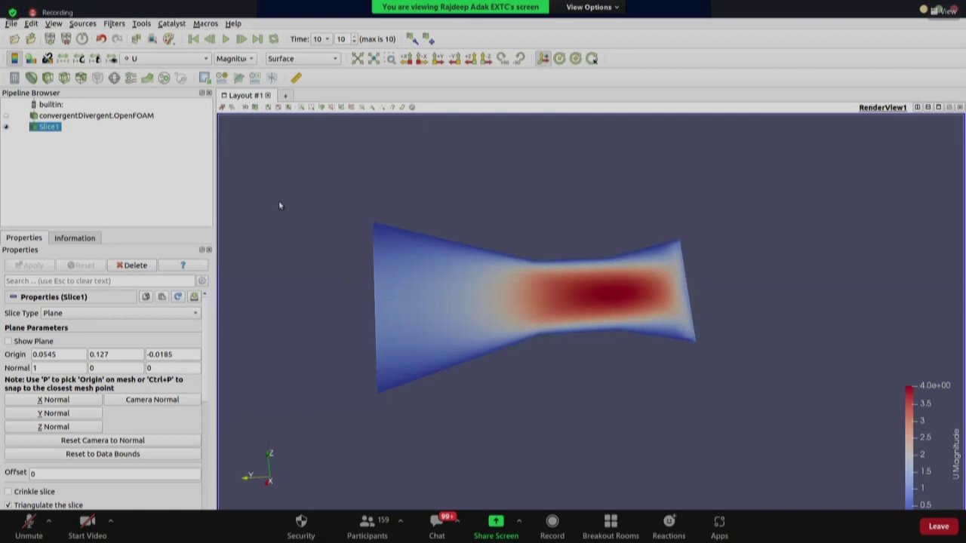
drag(280, 205, 299, 224)
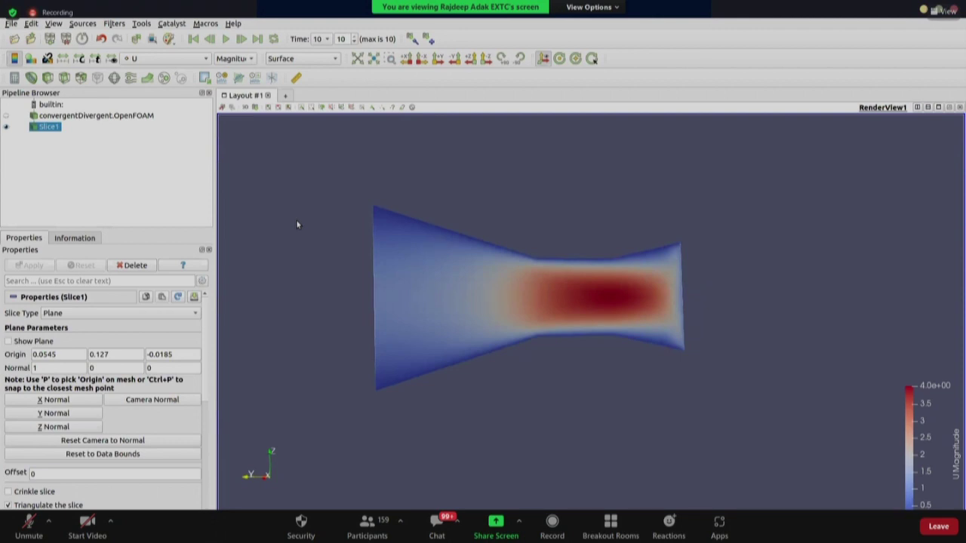
drag(302, 220, 337, 265)
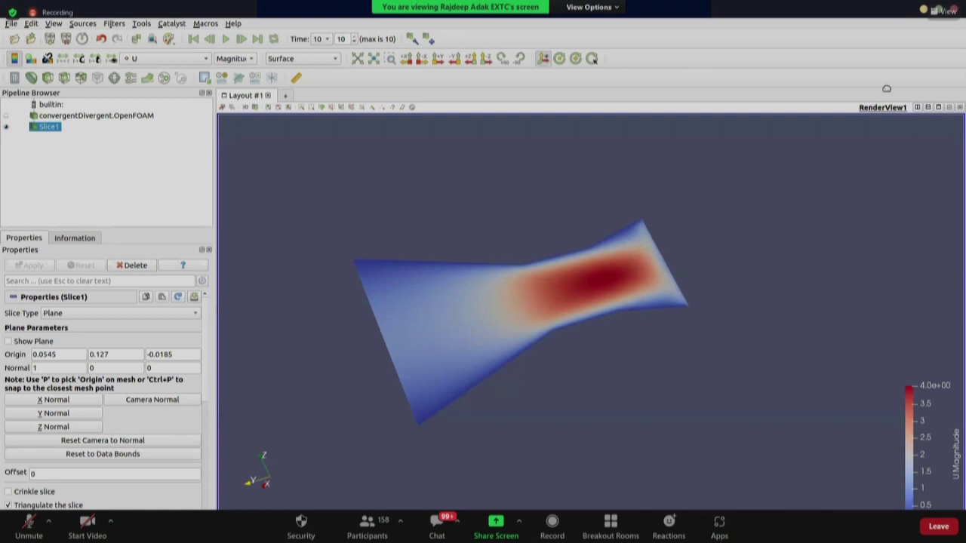
- Restore the ParaView window to a smaller size and move it down, off the terminal and GitHub windows
click(925, 15)
drag(849, 231, 745, 99)
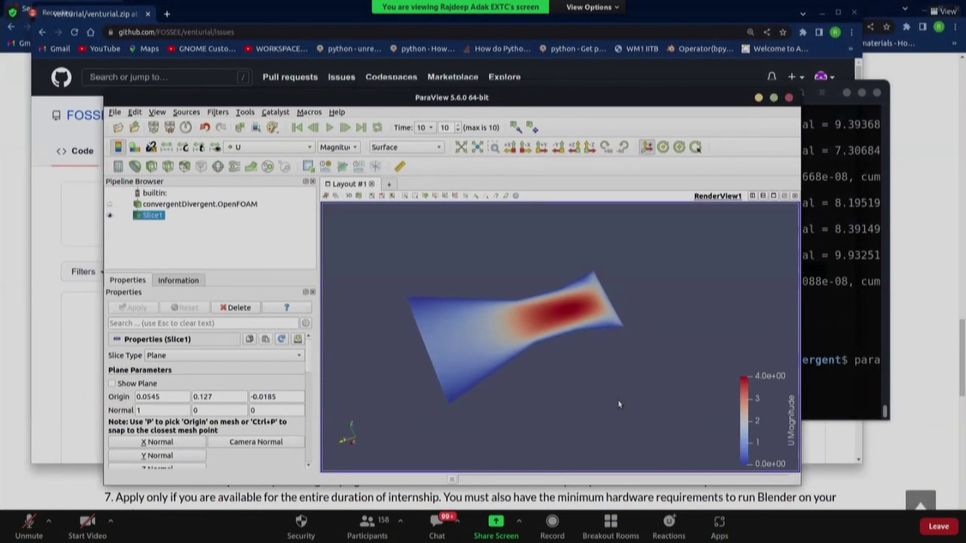
drag(621, 406, 596, 409)
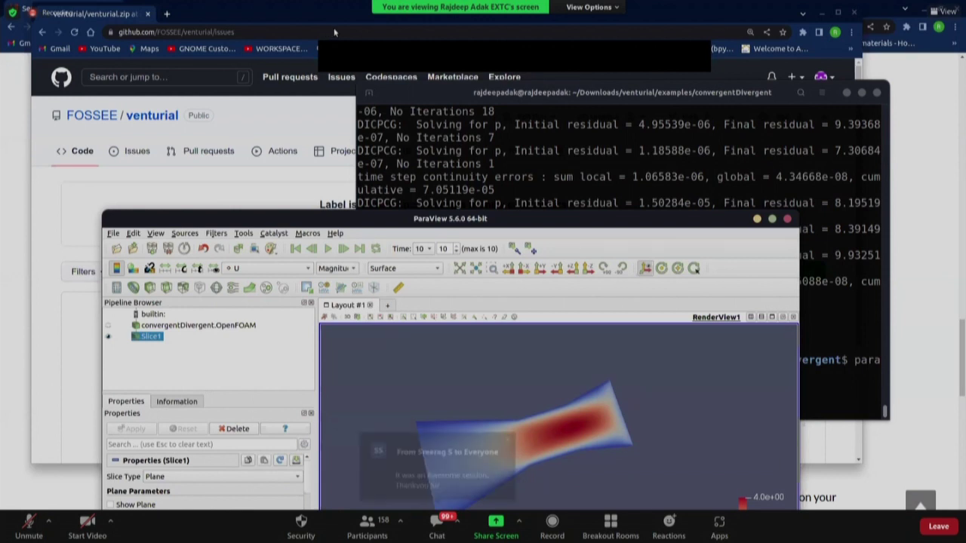
- Set the Zoom meeting view to Side-by-side: Speaker and widen the speaker pane
click(946, 12)
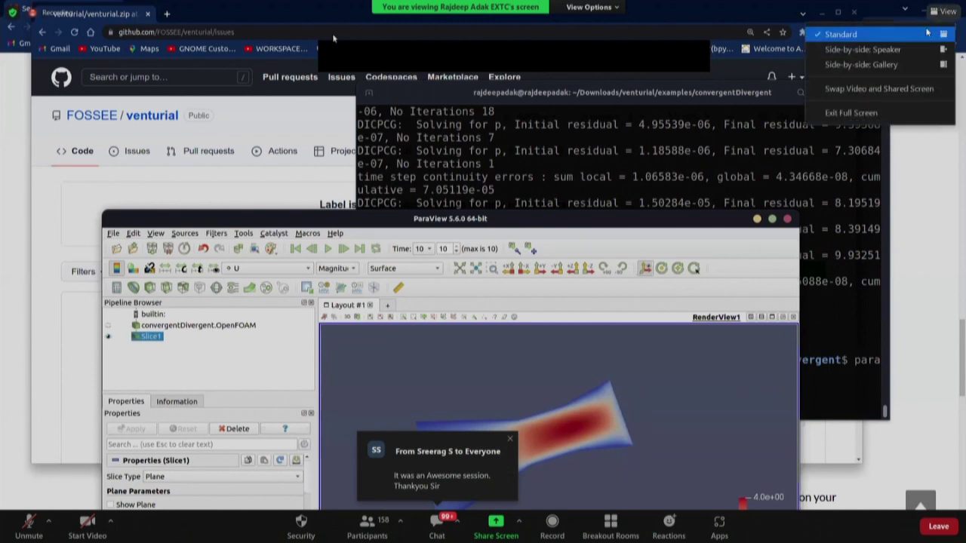
click(899, 52)
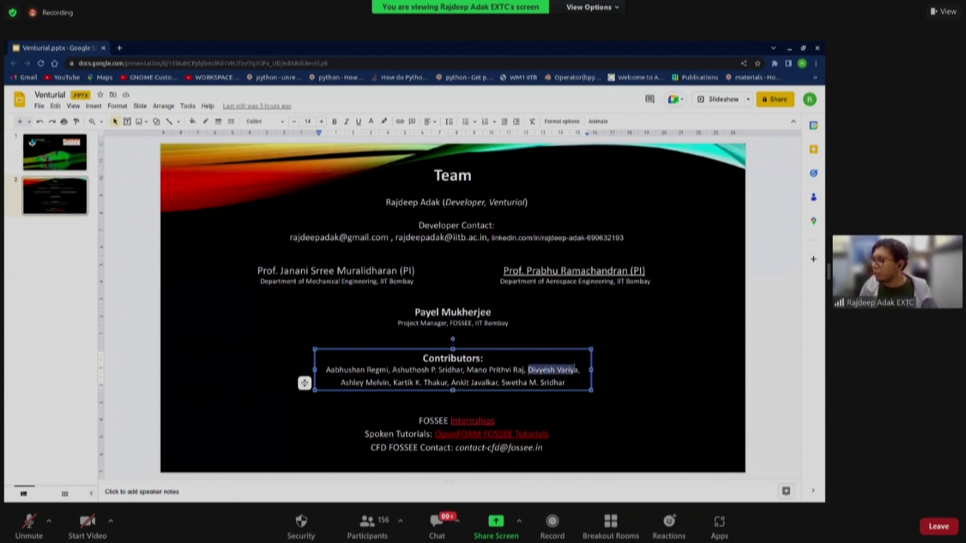
drag(827, 266, 757, 270)
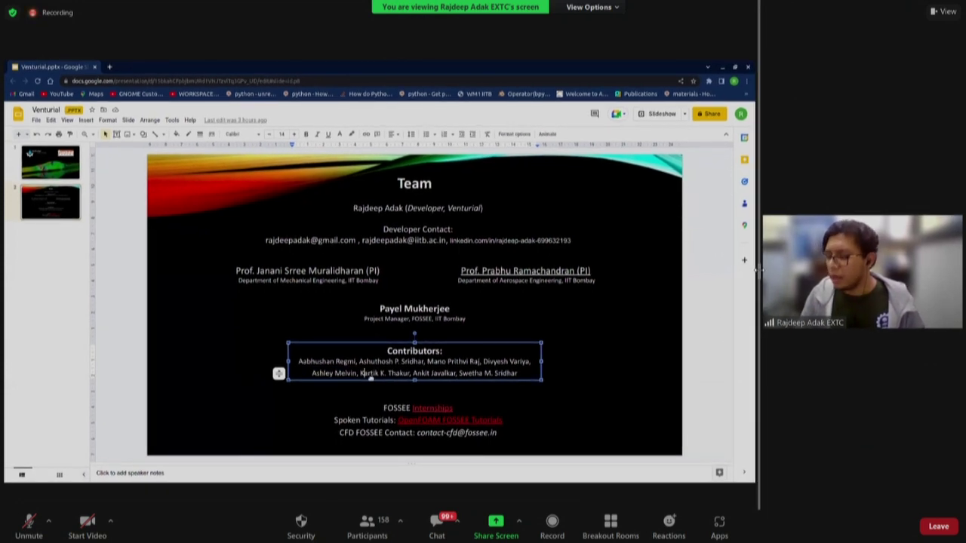
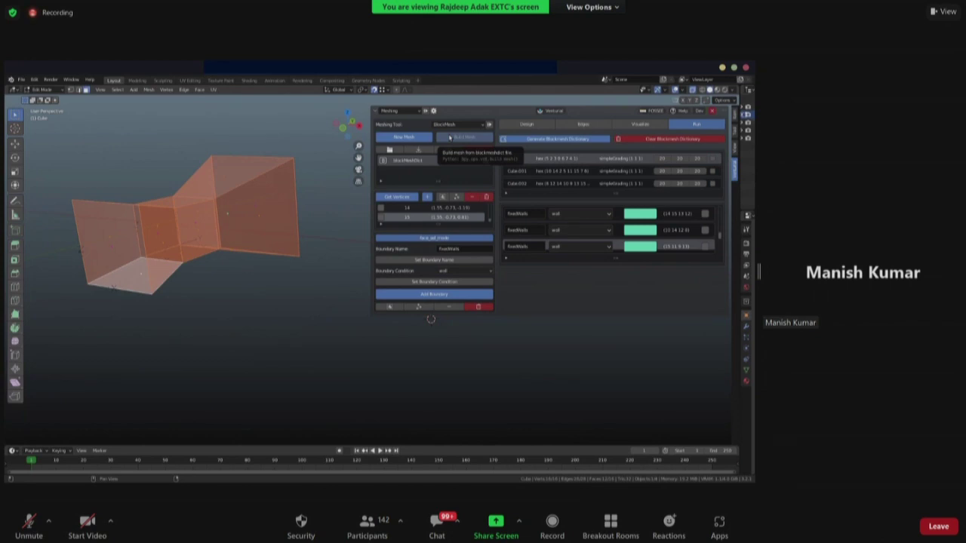
- Show Venturial's Build Mesh option and Design settings in Blender with the venturi viewed from farther away
click(450, 138)
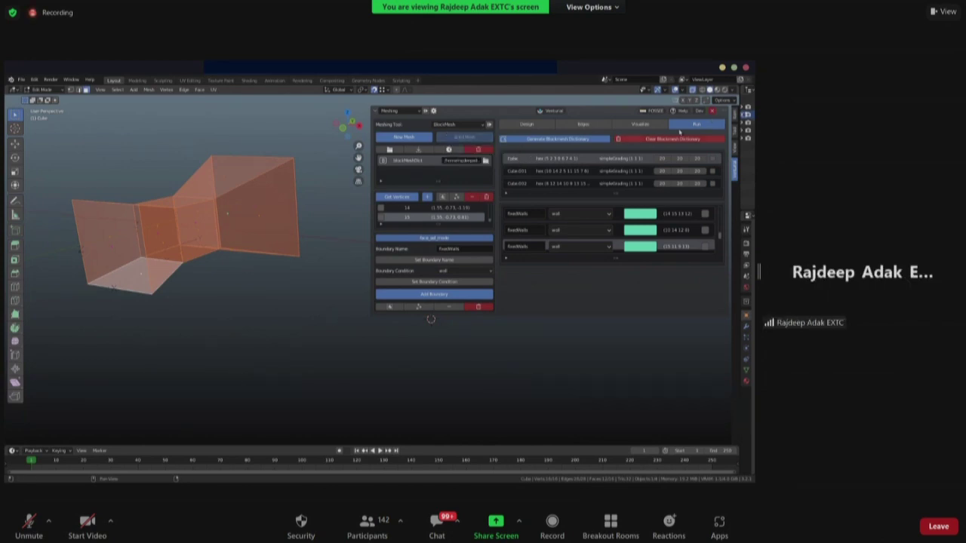
click(526, 123)
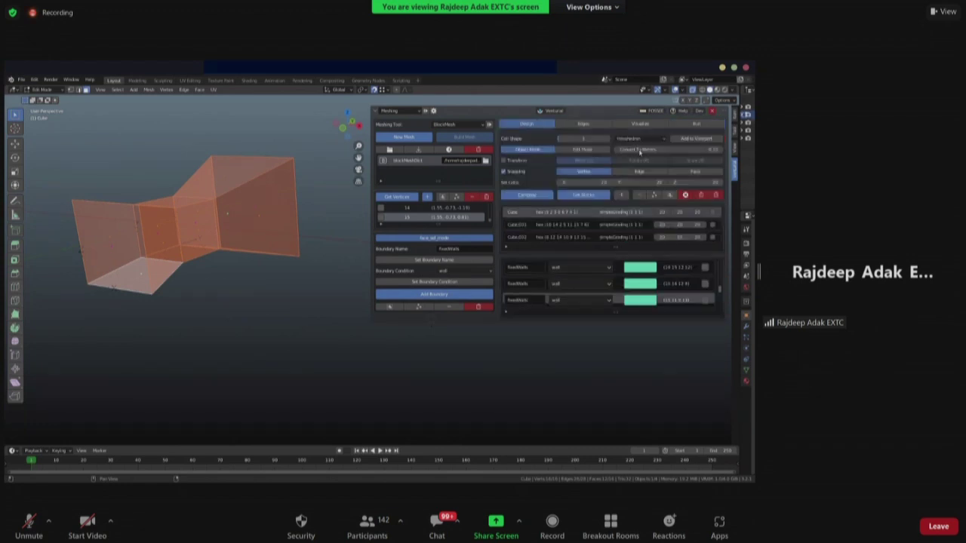
middle_drag(332, 307, 332, 308)
scroll(332, 307, down, 4)
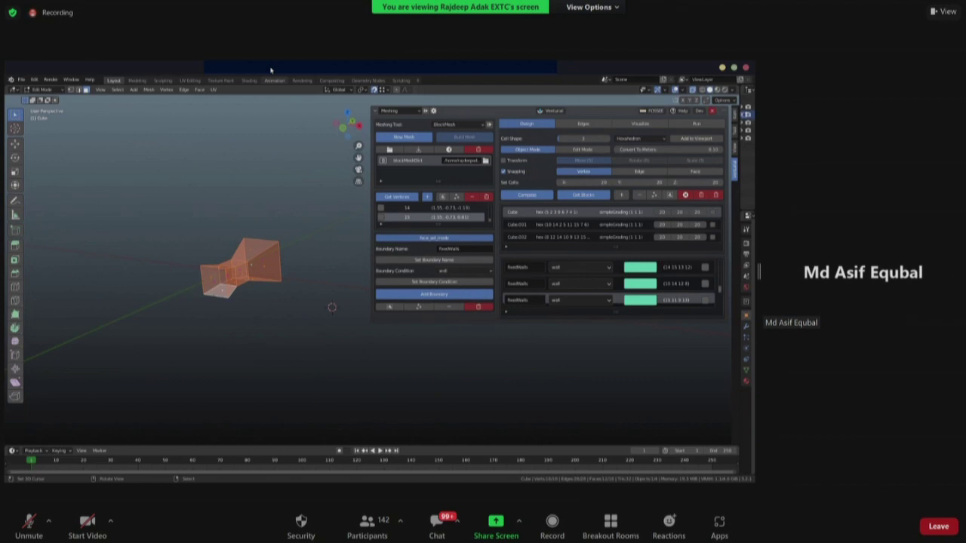
- Move the Blender window aside, then minimize the presentation and Blender to bring the Semester Long Internship page to the front
drag(271, 70, 104, 291)
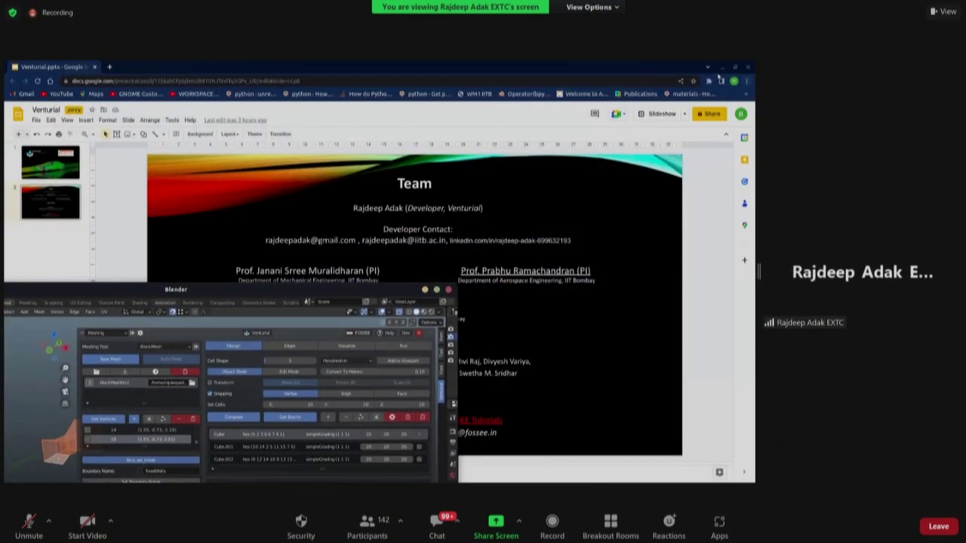
click(722, 67)
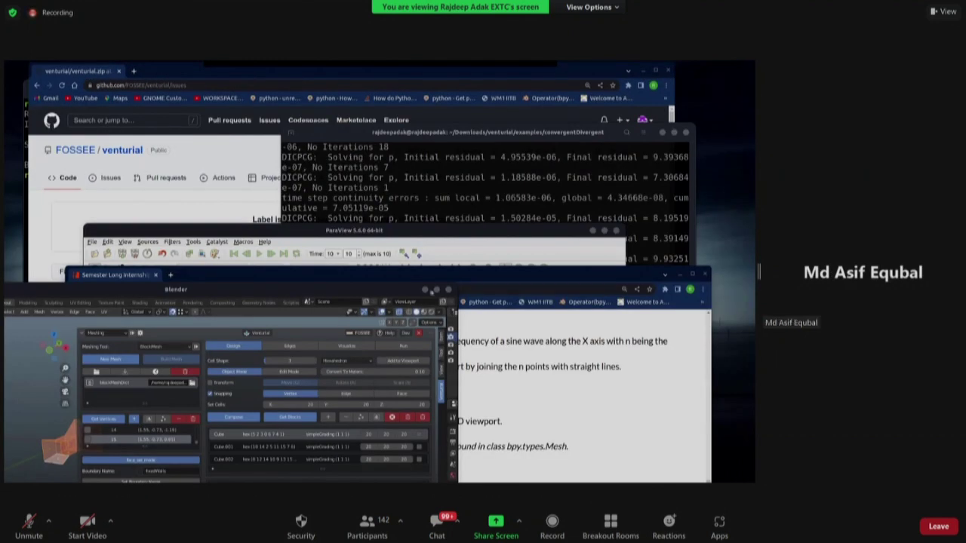
drag(428, 290, 424, 290)
click(422, 290)
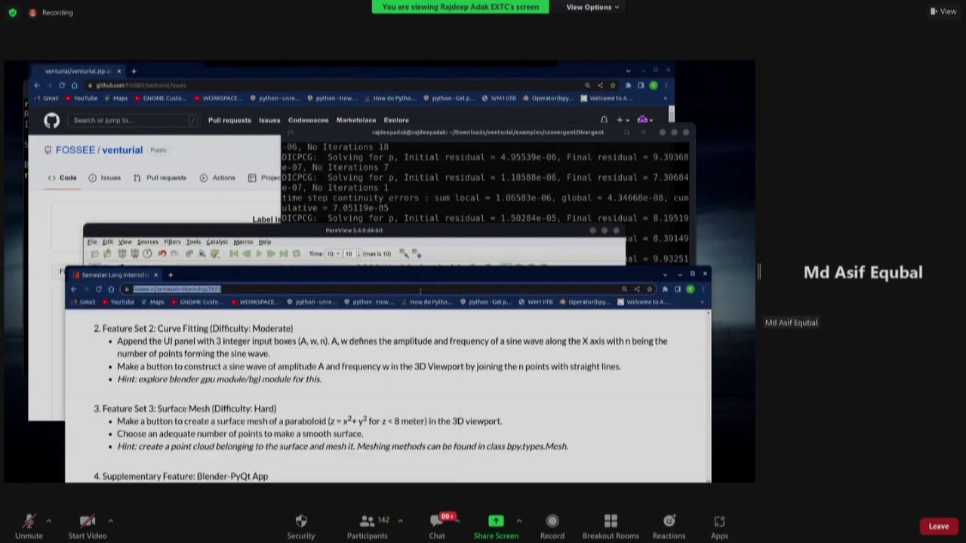
click(414, 320)
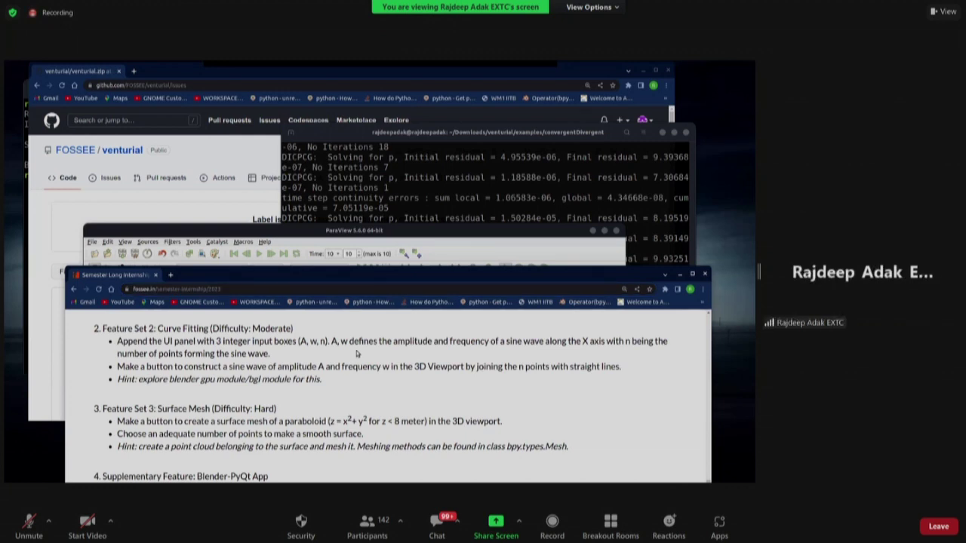
- Move the Semester Long Internship page window higher and show Venturial's Edges settings in Blender
drag(308, 274, 323, 149)
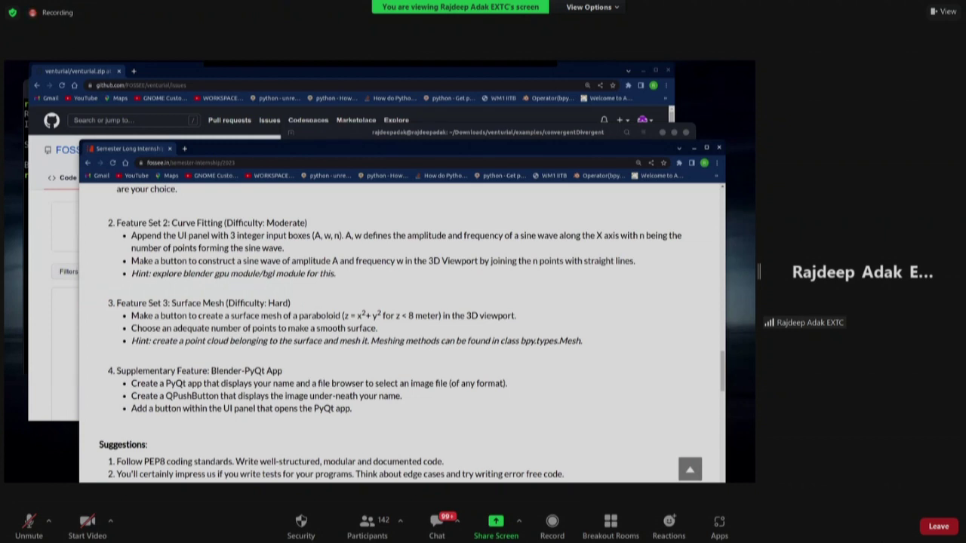
key(alt+Tab)
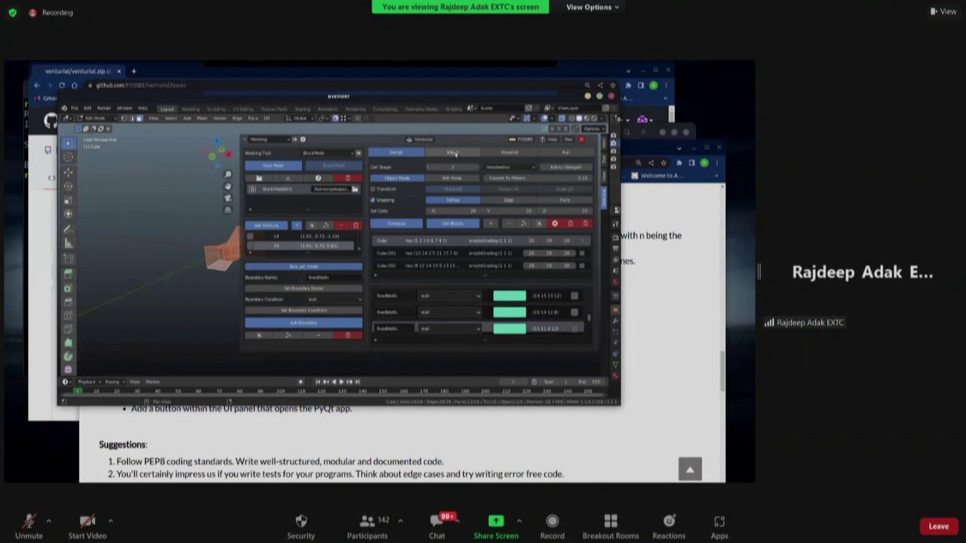
click(455, 153)
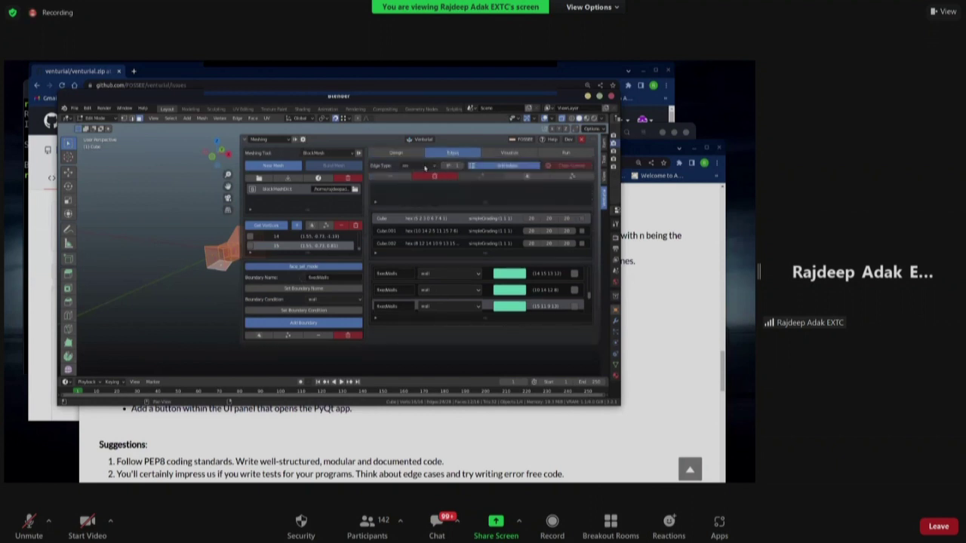
- Return to the internship page and review the OpenFOAM GUI screening task details and its feature sets
click(637, 344)
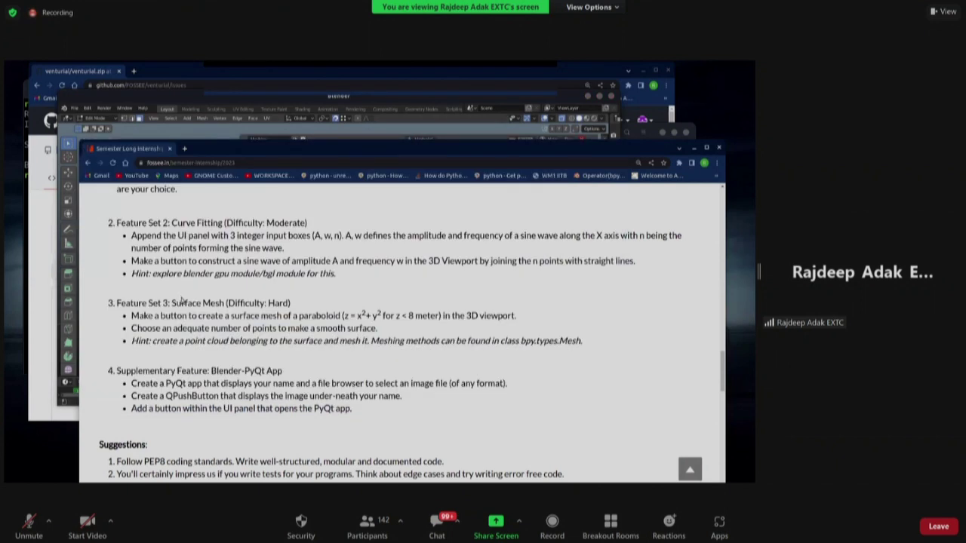
scroll(228, 320, up, 3)
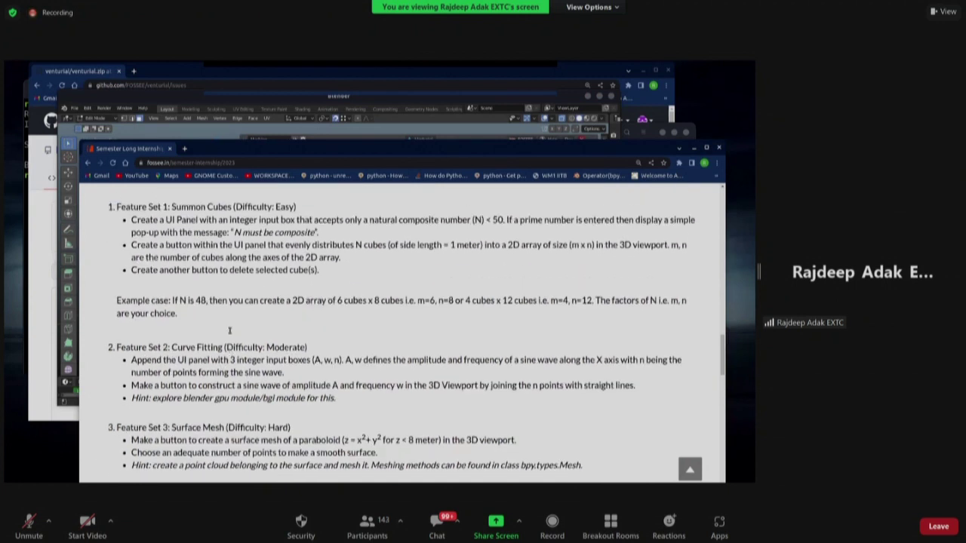
scroll(229, 330, up, 2)
scroll(230, 337, up, 5)
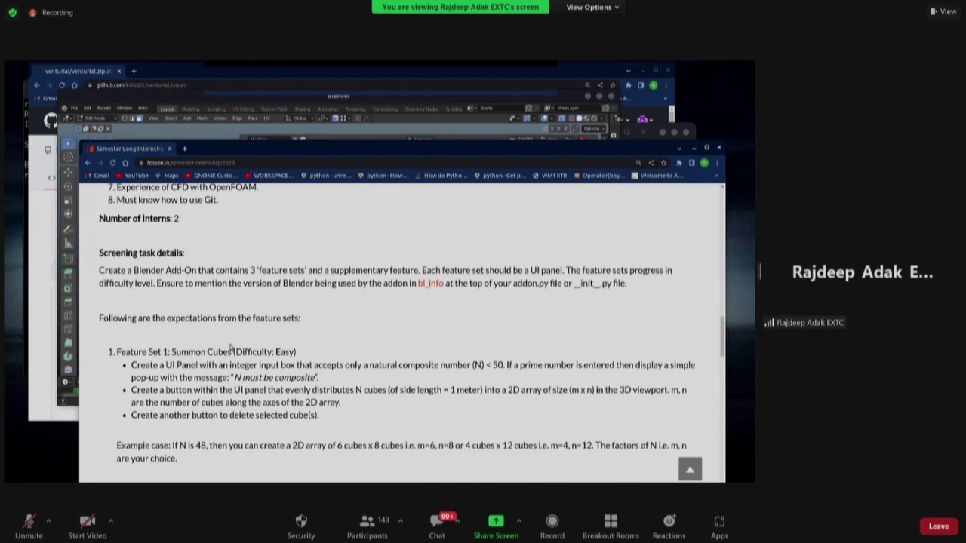
scroll(230, 345, down, 8)
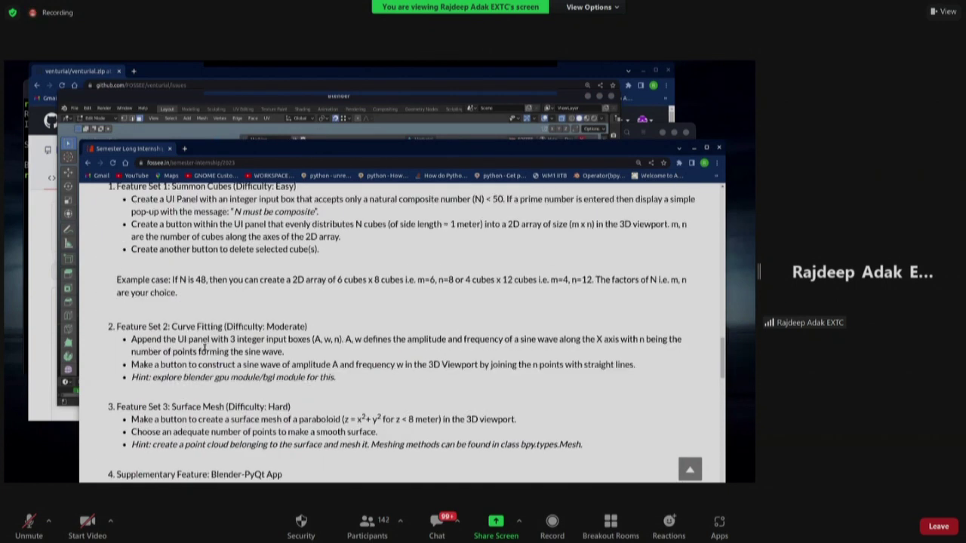
- Move the internship page down off Blender and show the Edge Type options in Venturial's Edges settings
drag(244, 153, 244, 327)
click(420, 166)
click(420, 166)
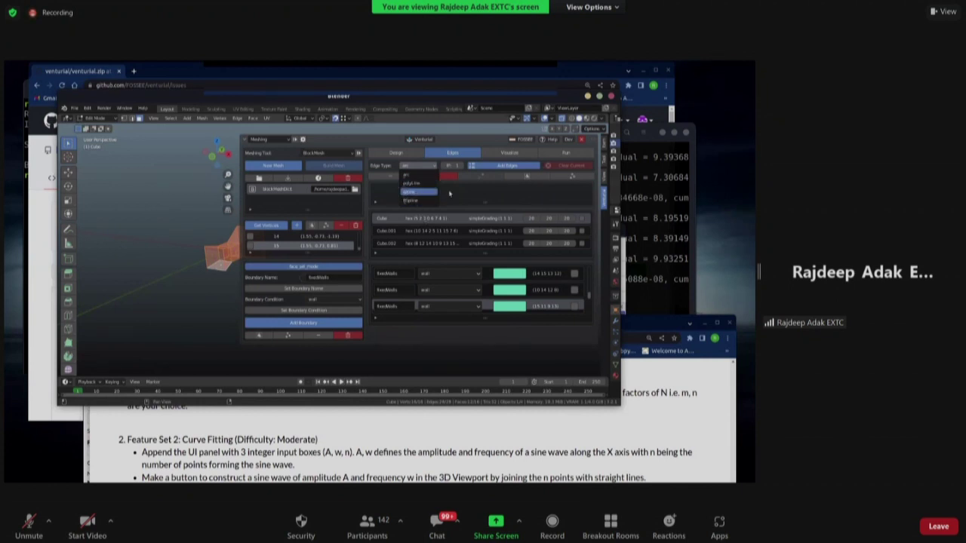
click(447, 197)
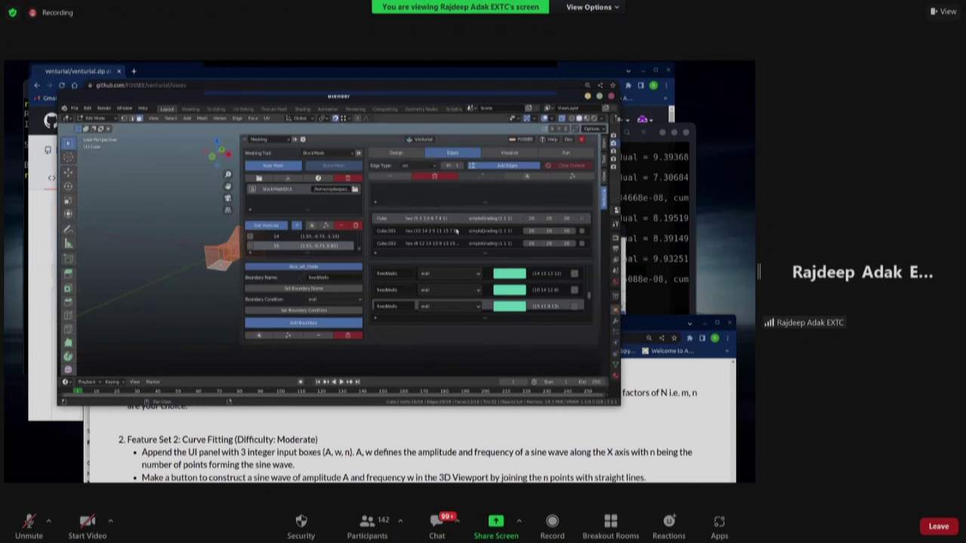
- Move the internship page back up over Blender and highlight the Feature Set 2: Curve Fitting section
drag(664, 324, 679, 155)
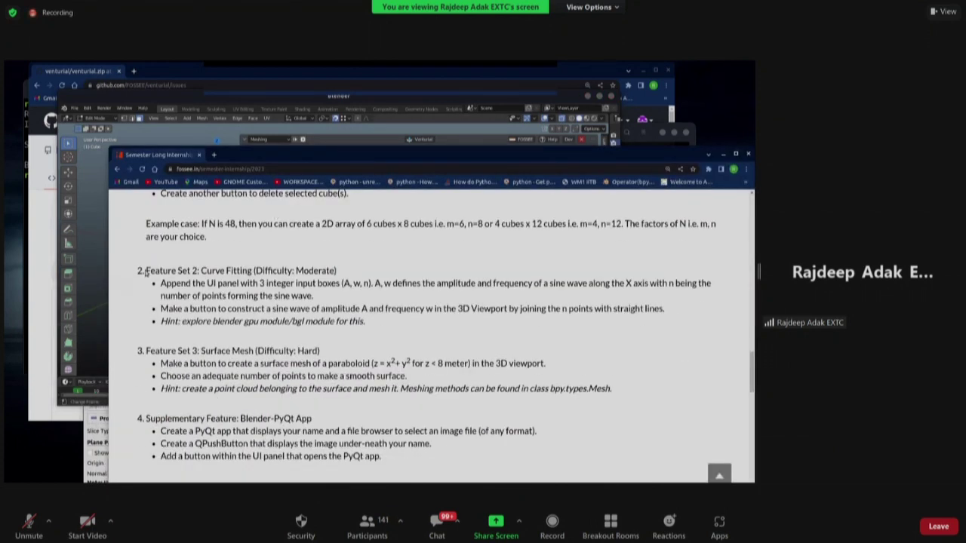
drag(146, 273, 421, 323)
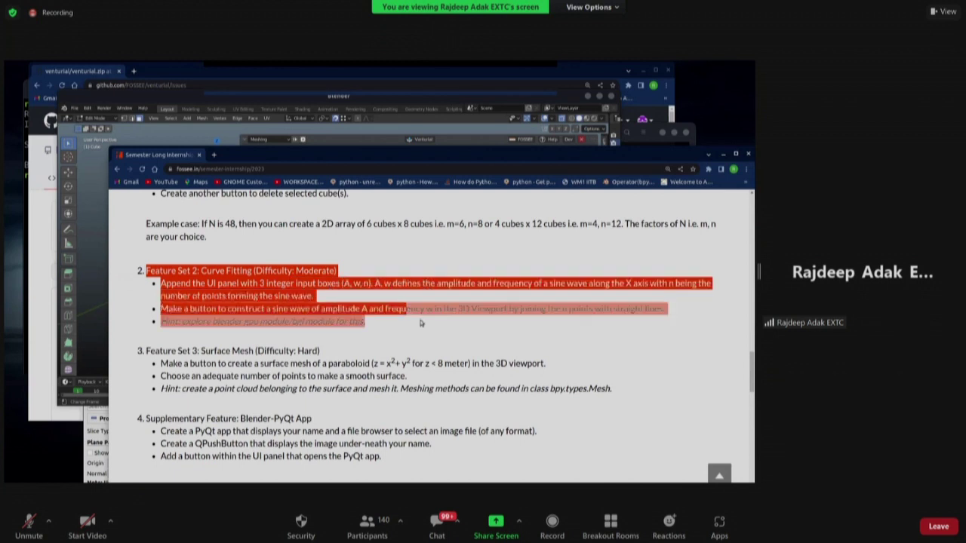
click(422, 323)
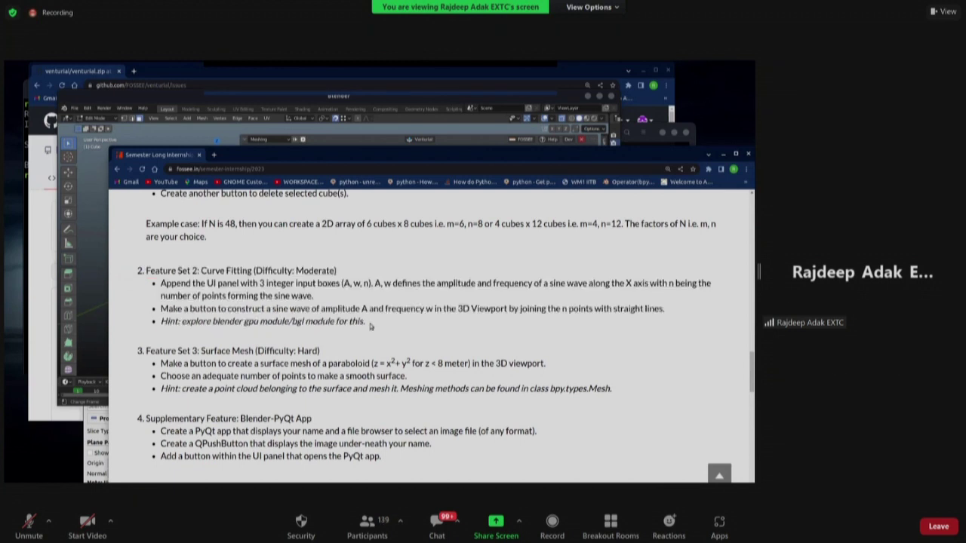
drag(367, 323, 145, 272)
click(384, 356)
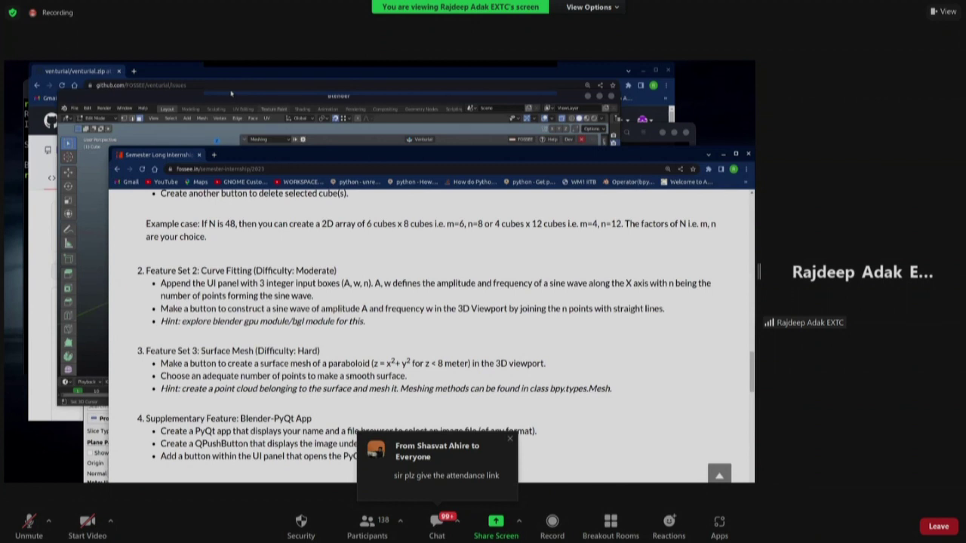
- Show the Pull requests page of the FOSSEE/venturial GitHub repository, moving its window aside and returning to Blender
click(283, 104)
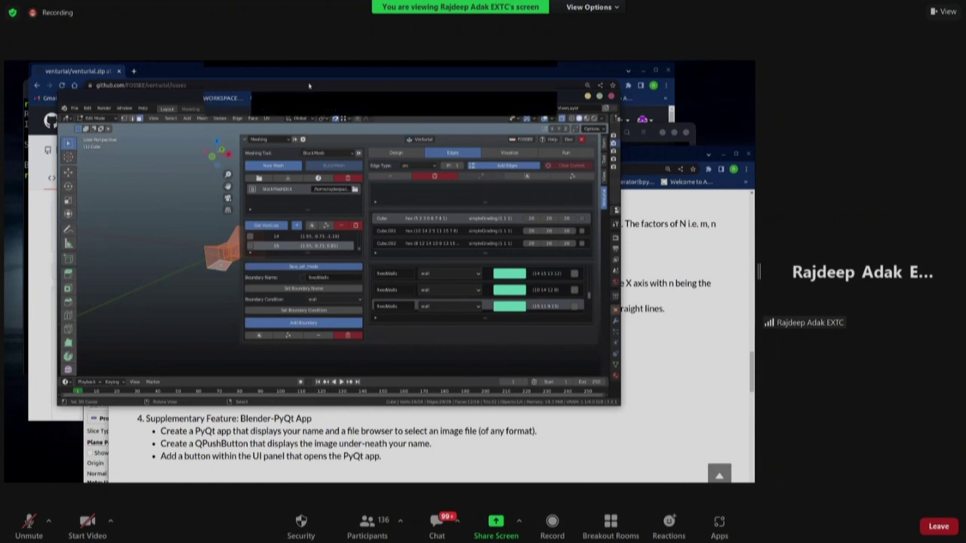
click(196, 74)
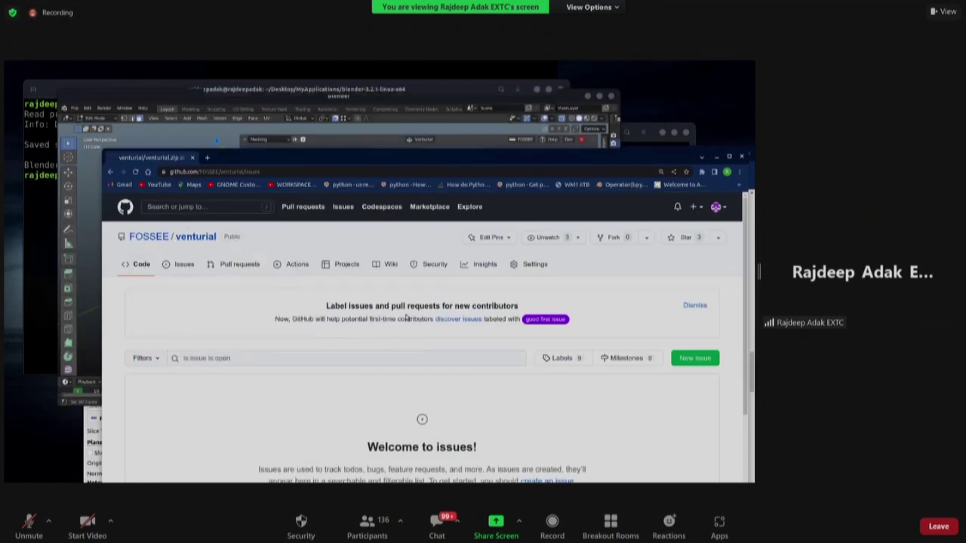
click(237, 268)
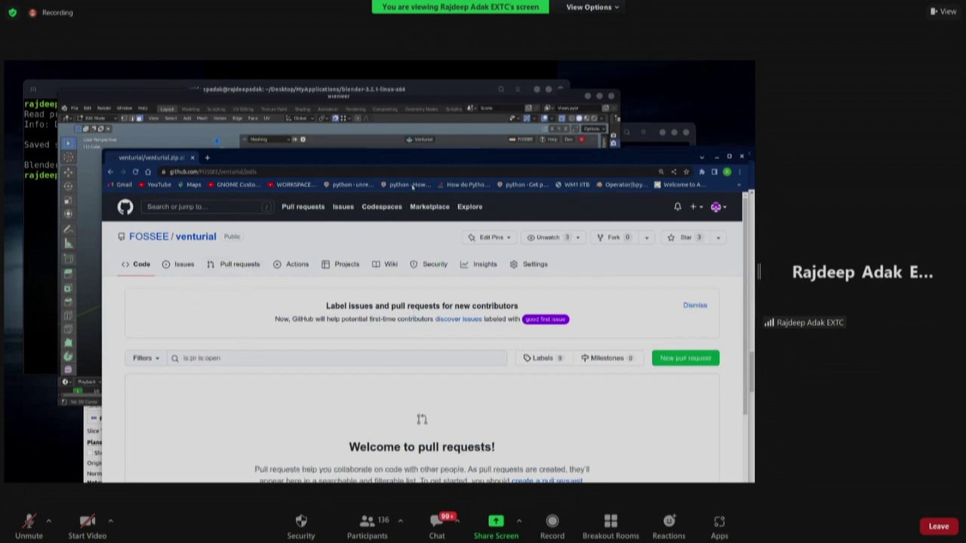
drag(388, 159, 362, 91)
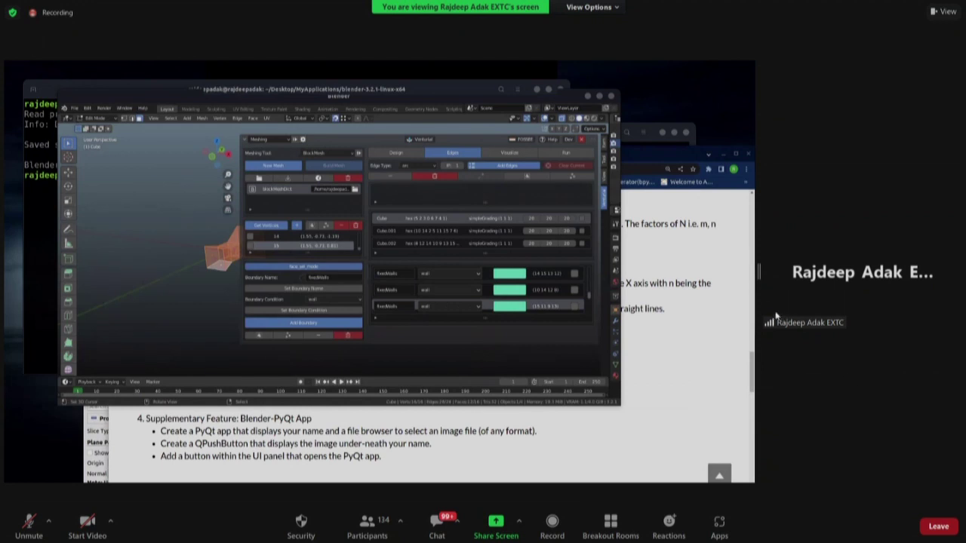
- Widen the shared-screen pane in the Zoom meeting and highlight the 23 Jan 2023 task submission date on the internship page
drag(756, 288, 815, 287)
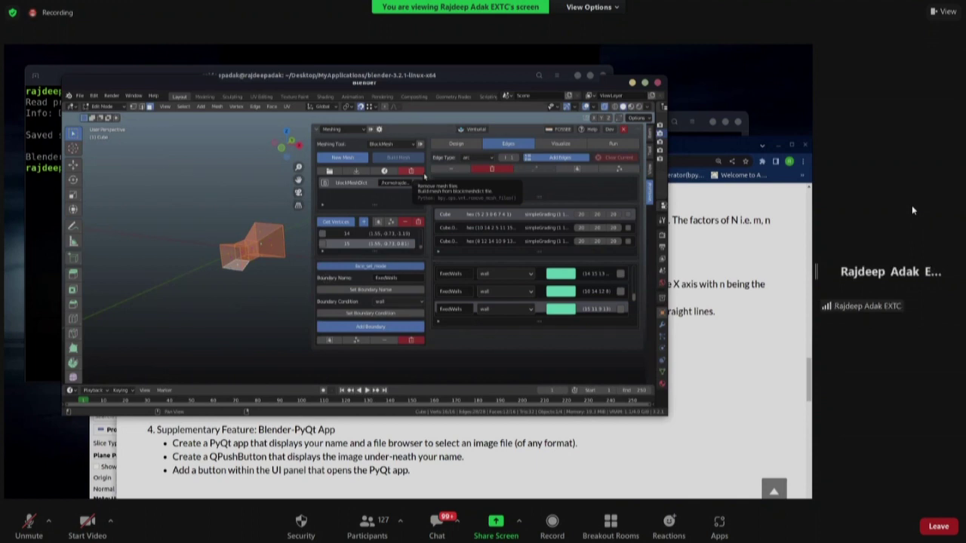
click(626, 146)
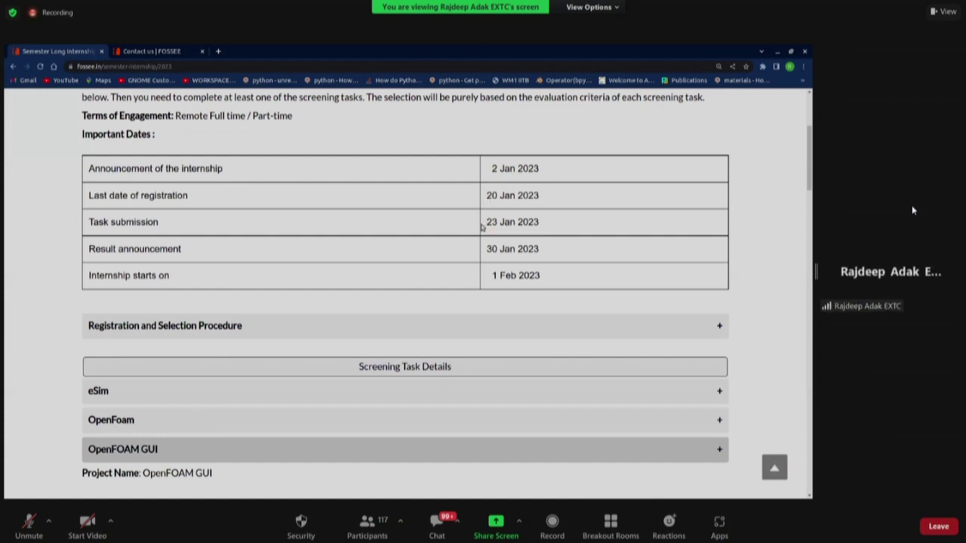
drag(487, 227, 548, 231)
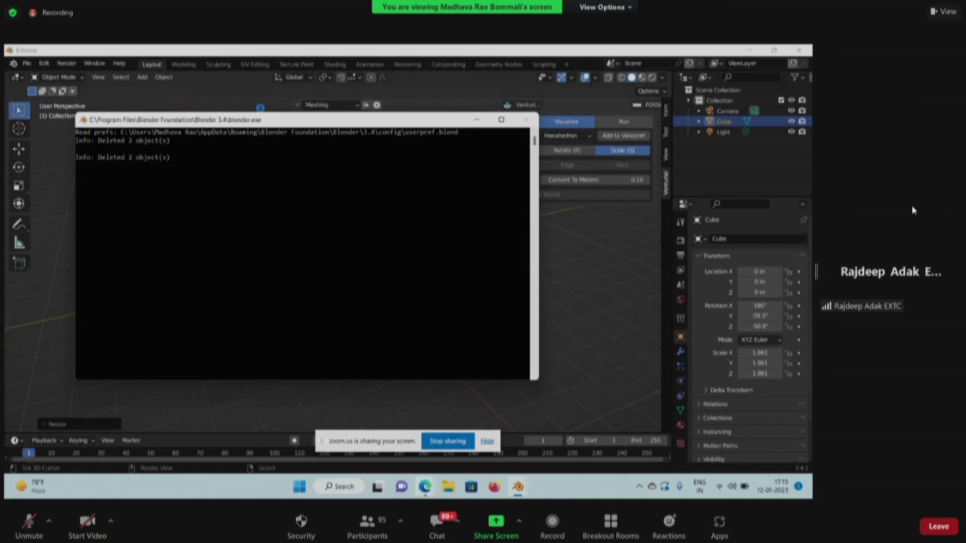
- Switch from Blender to the Edge browser window showing the Zoom meeting and its chat
click(425, 486)
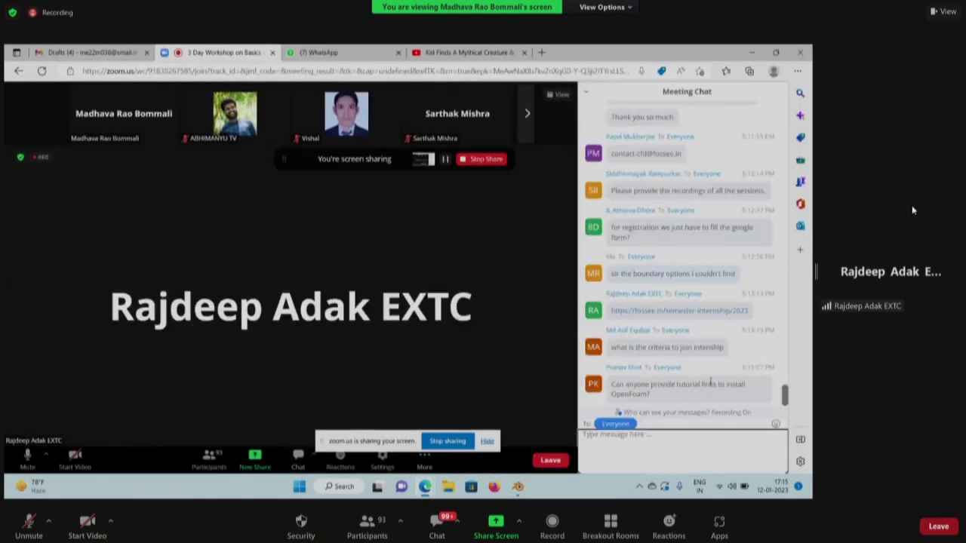